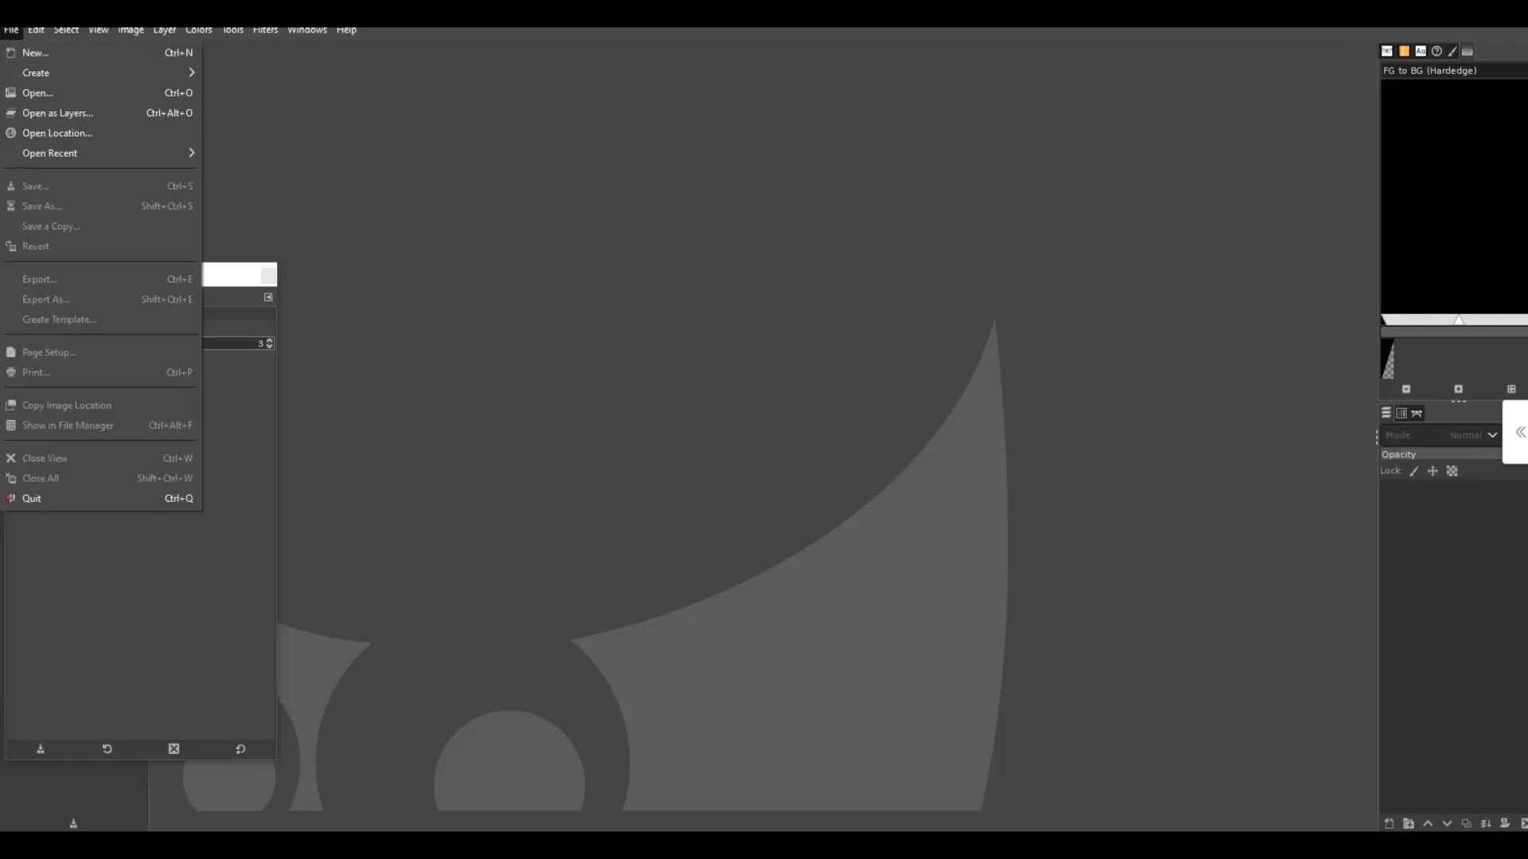
- Create a new image 8.5 inches wide and 11 inches high
left_click(35, 52)
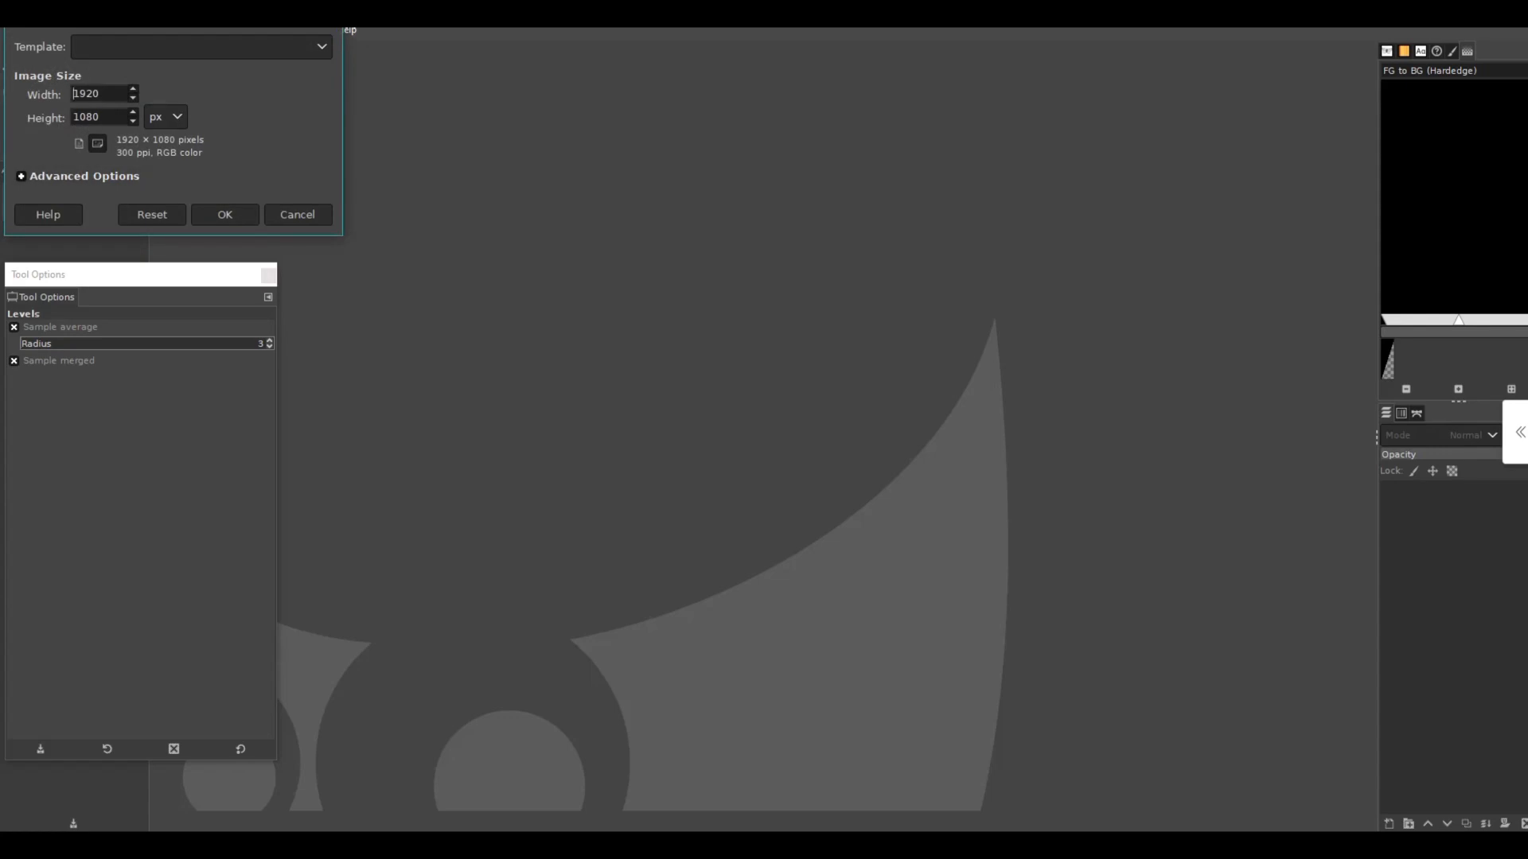
left_click(165, 116)
left_click(166, 117)
left_click(165, 160)
left_click(106, 94)
left_click_drag(106, 94, 73, 94)
type("8.5")
key("Tab")
type("11")
key("Return")
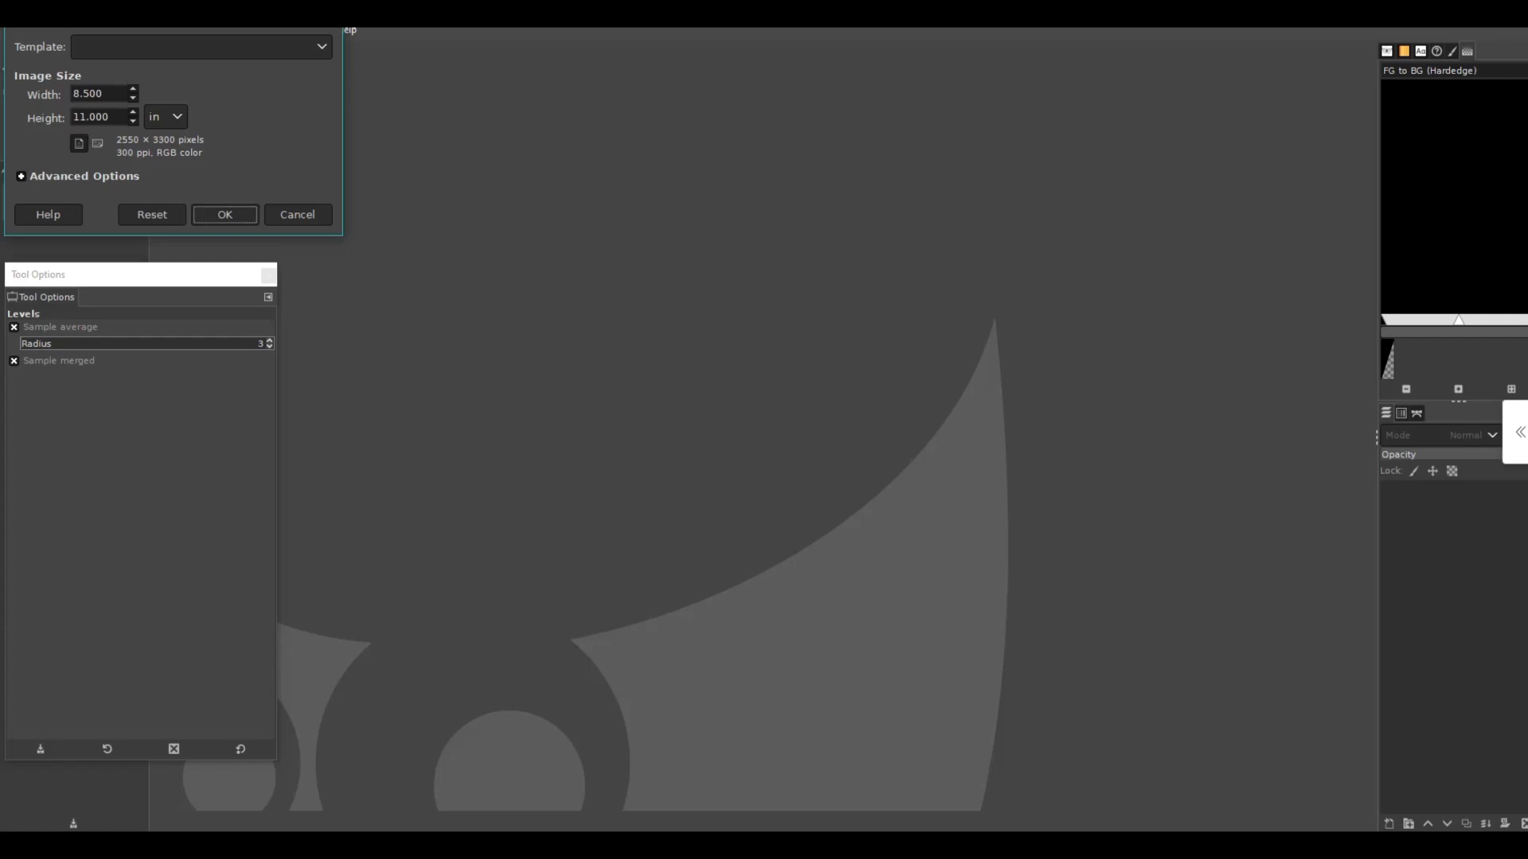
key("Return")
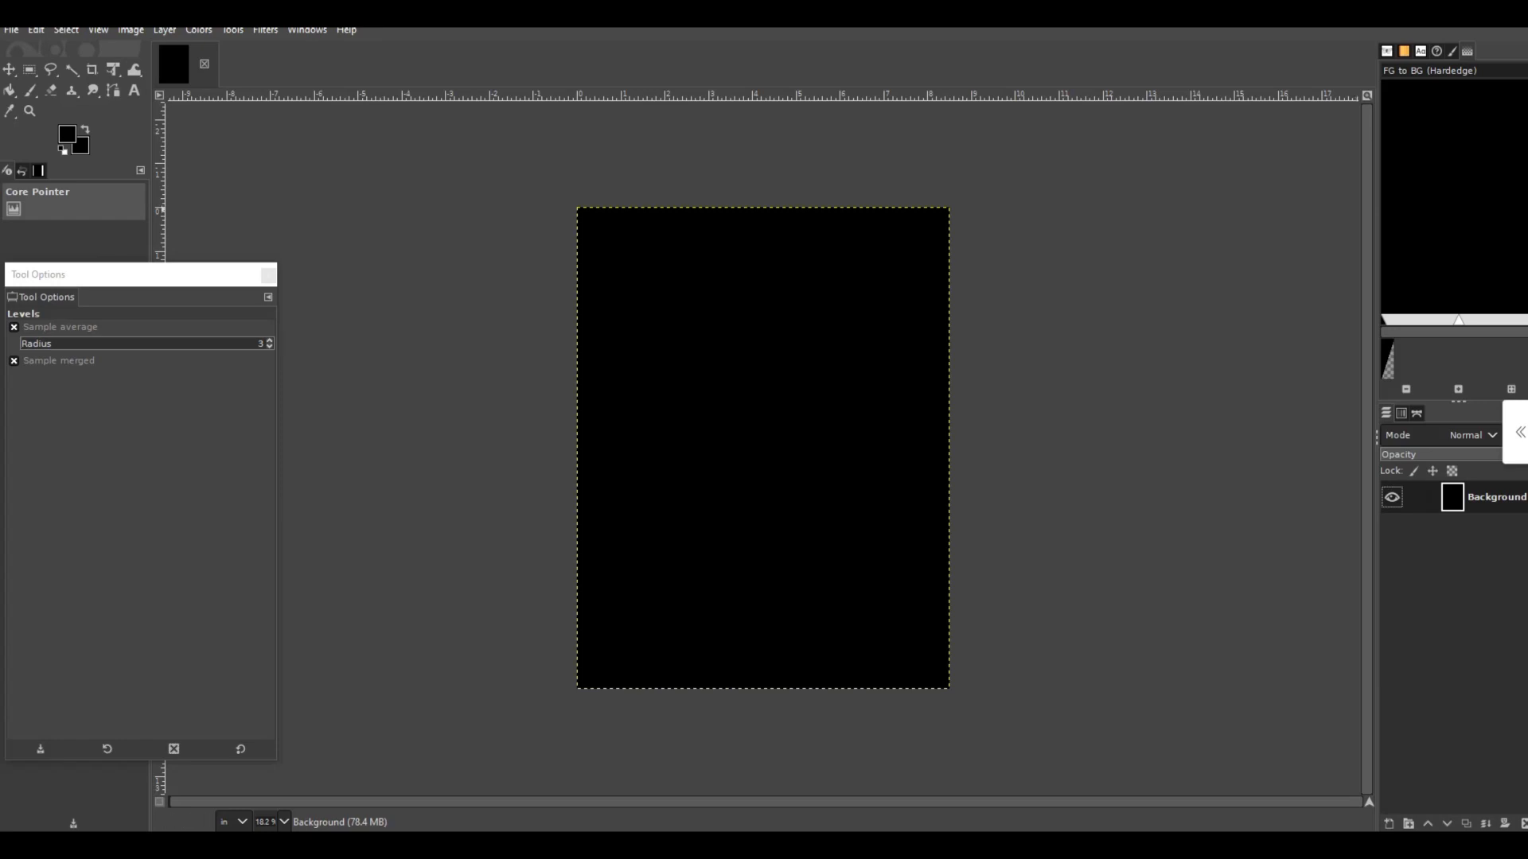
- Restore the default black and white colors and bucket-fill the canvas with the white background color
key("d")
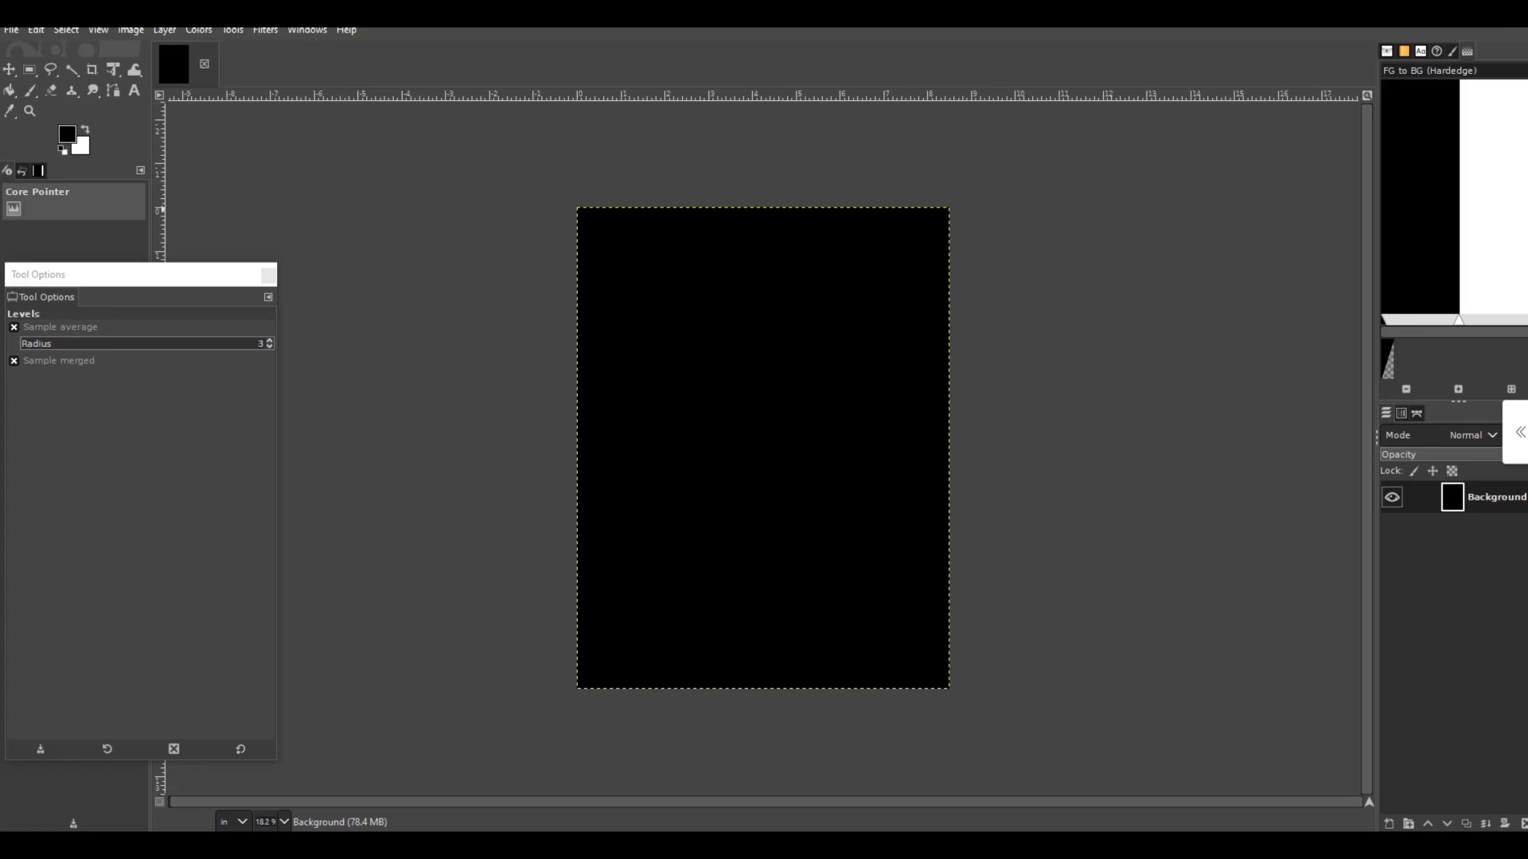
left_click(10, 91)
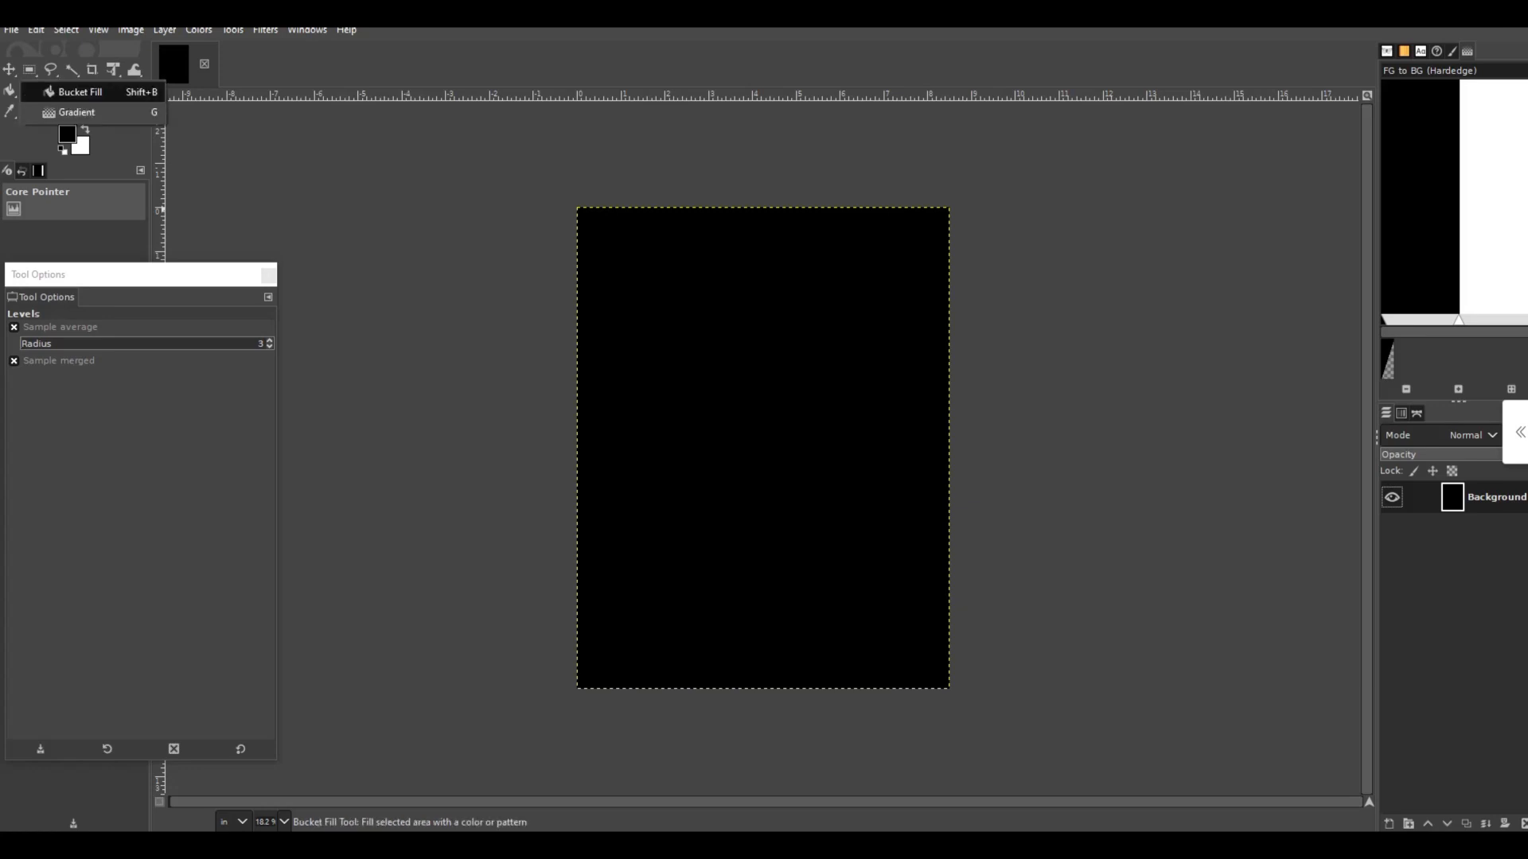
left_click(76, 91)
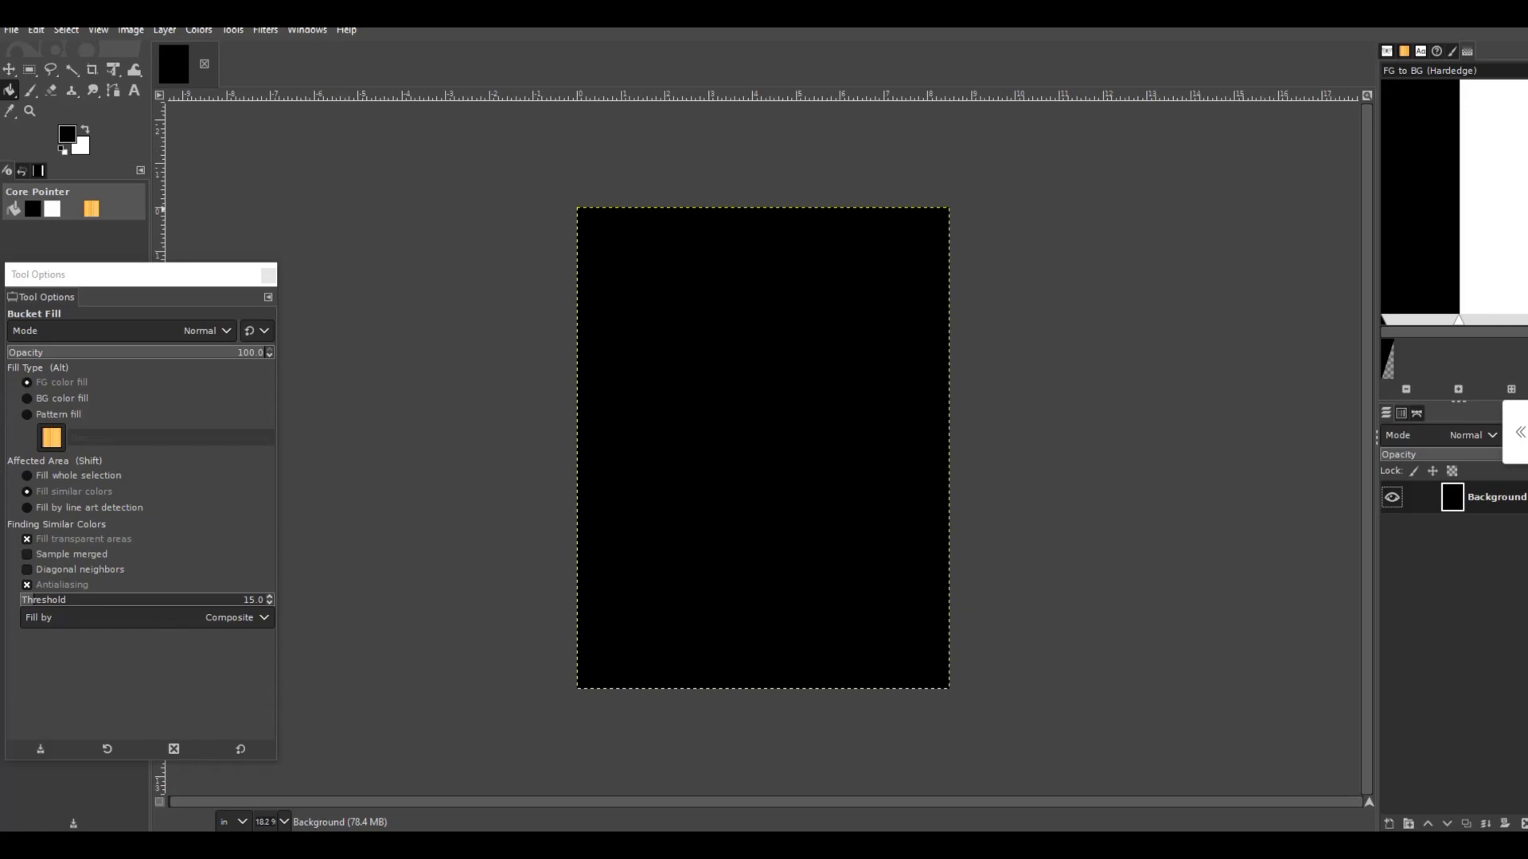
left_click(62, 398)
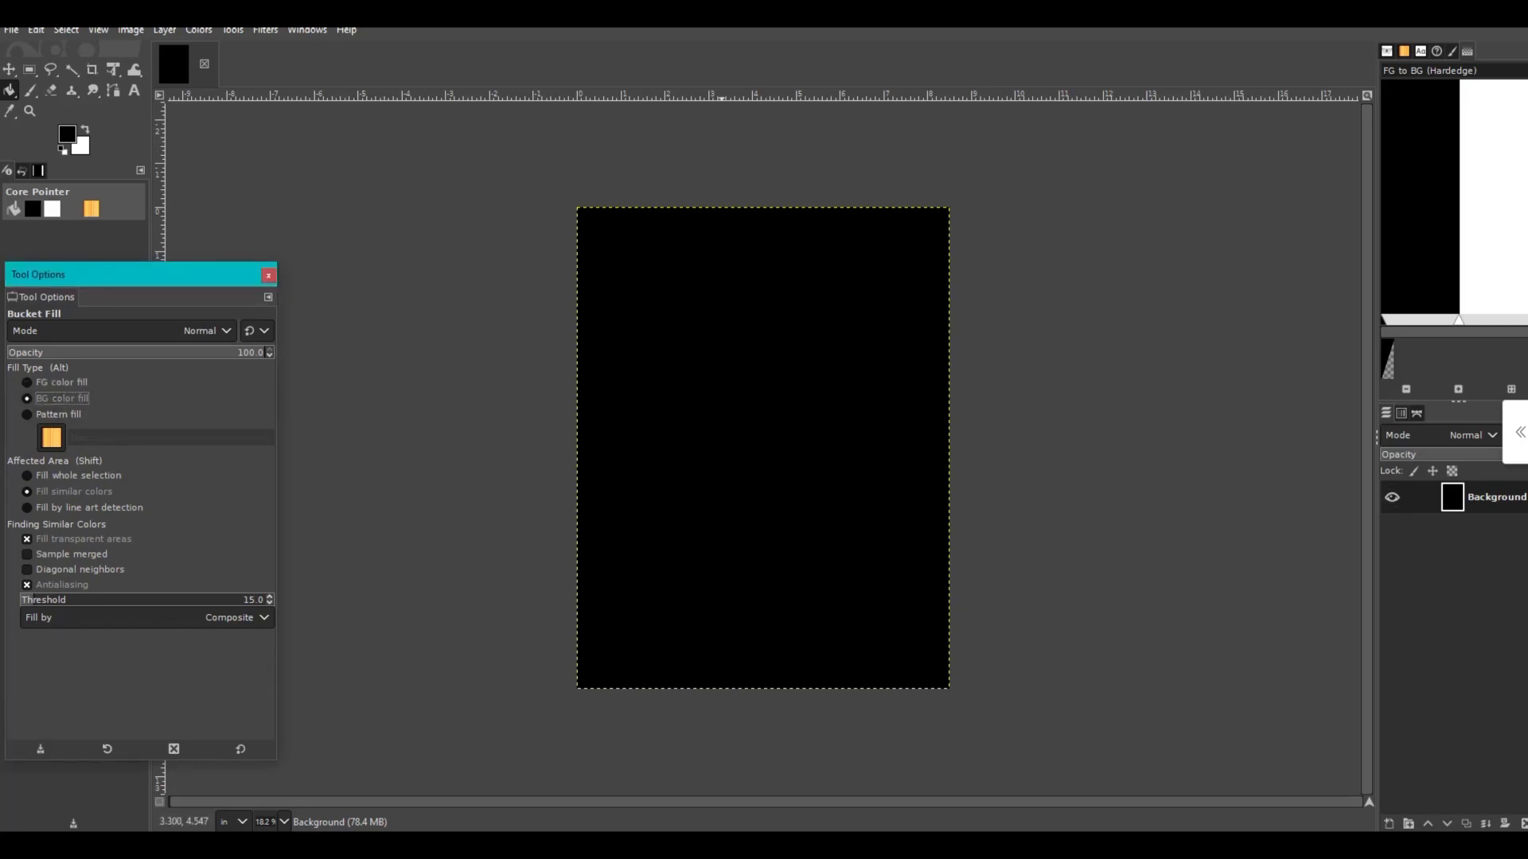
left_click(717, 404)
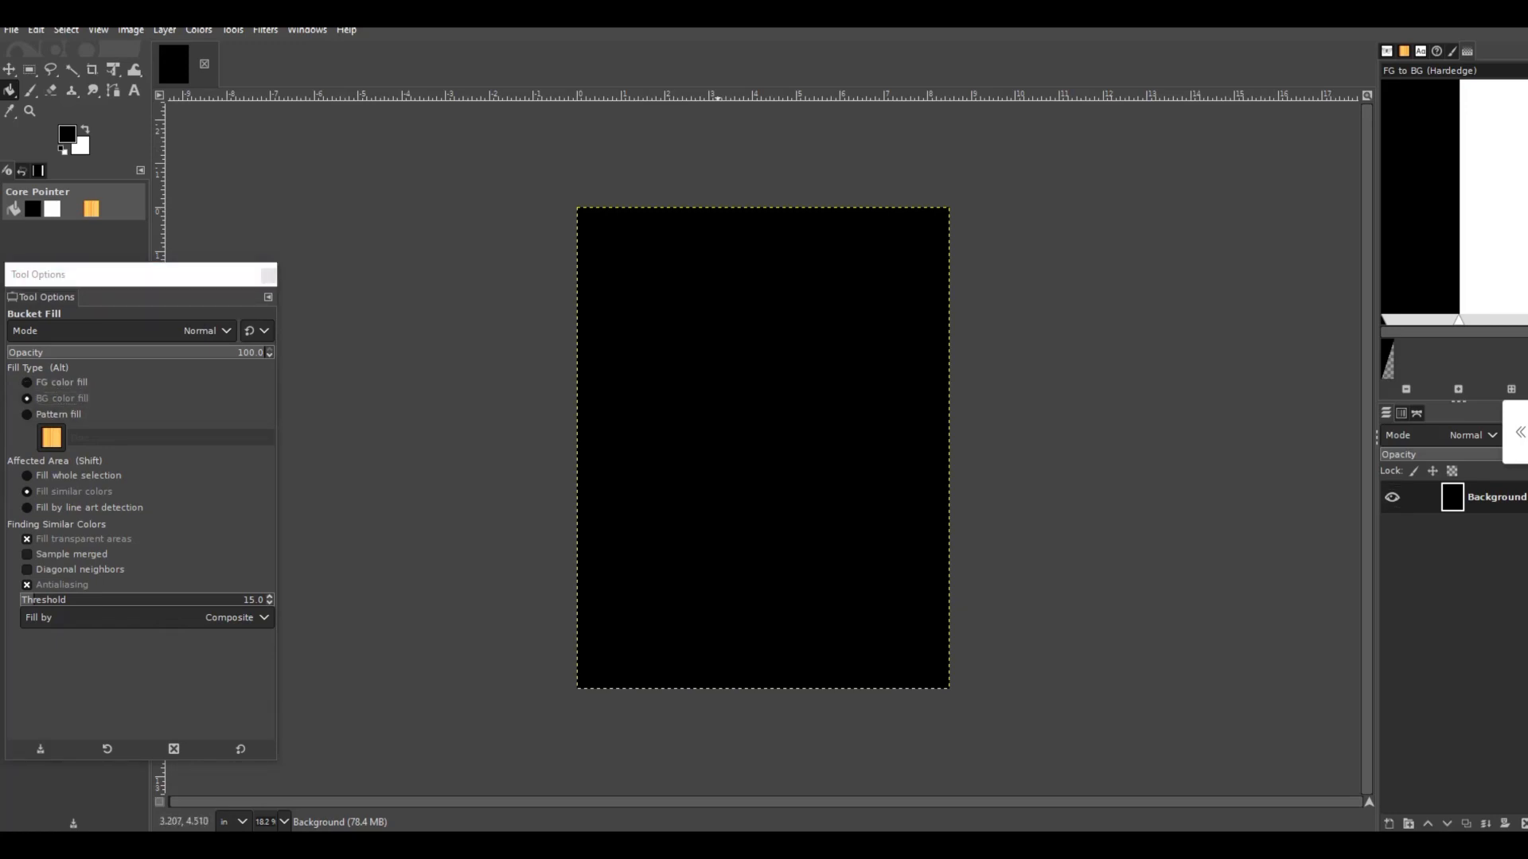
left_click(733, 419)
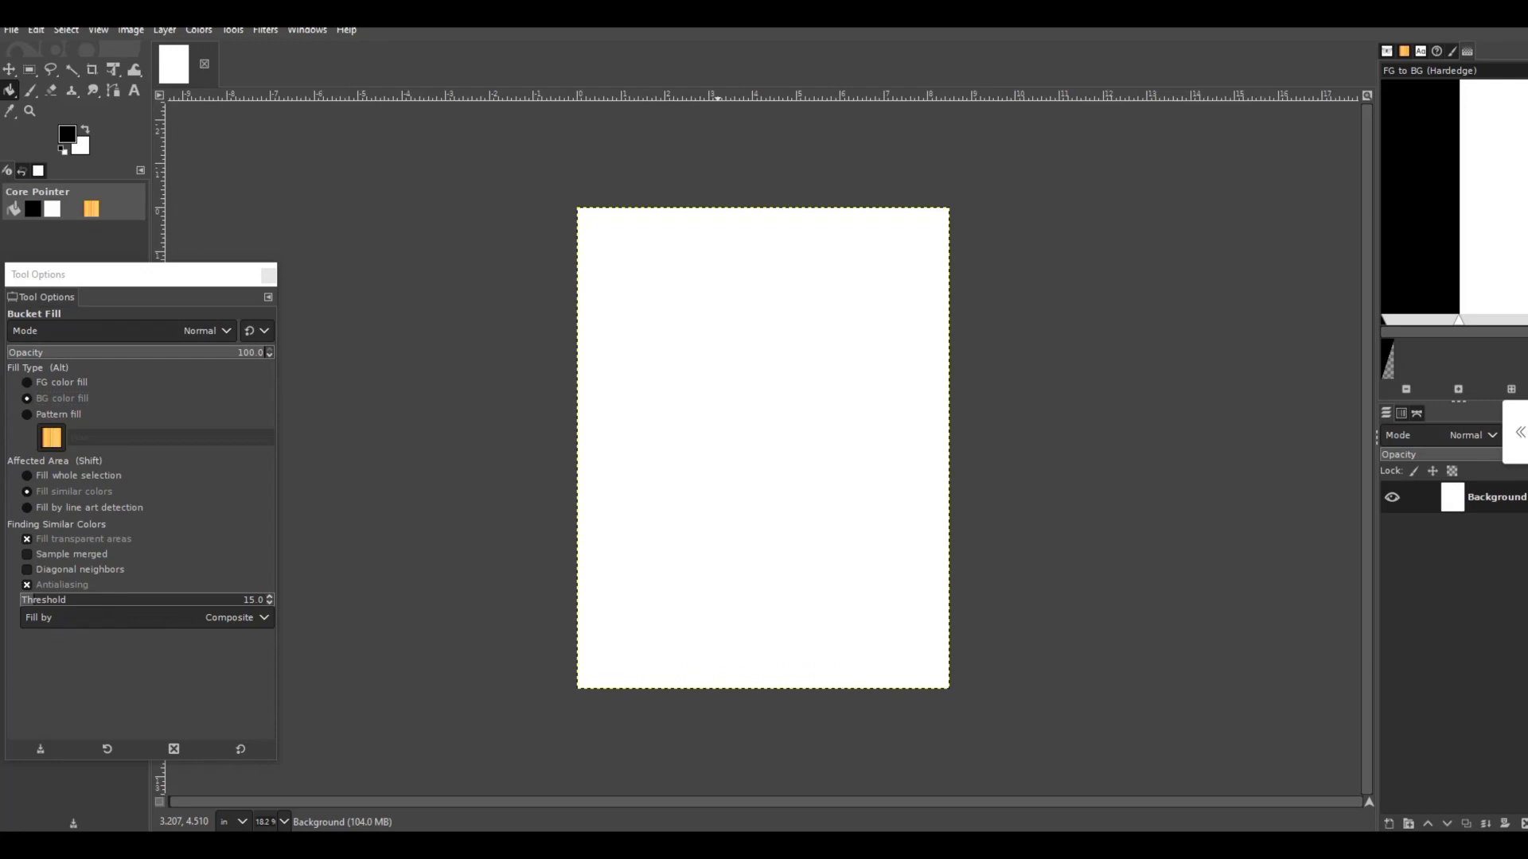
- Activate the Paintbrush and choose the butterfly brush heroarts_Papillons_brushes.abr-003
left_click_drag(122, 275, 297, 273)
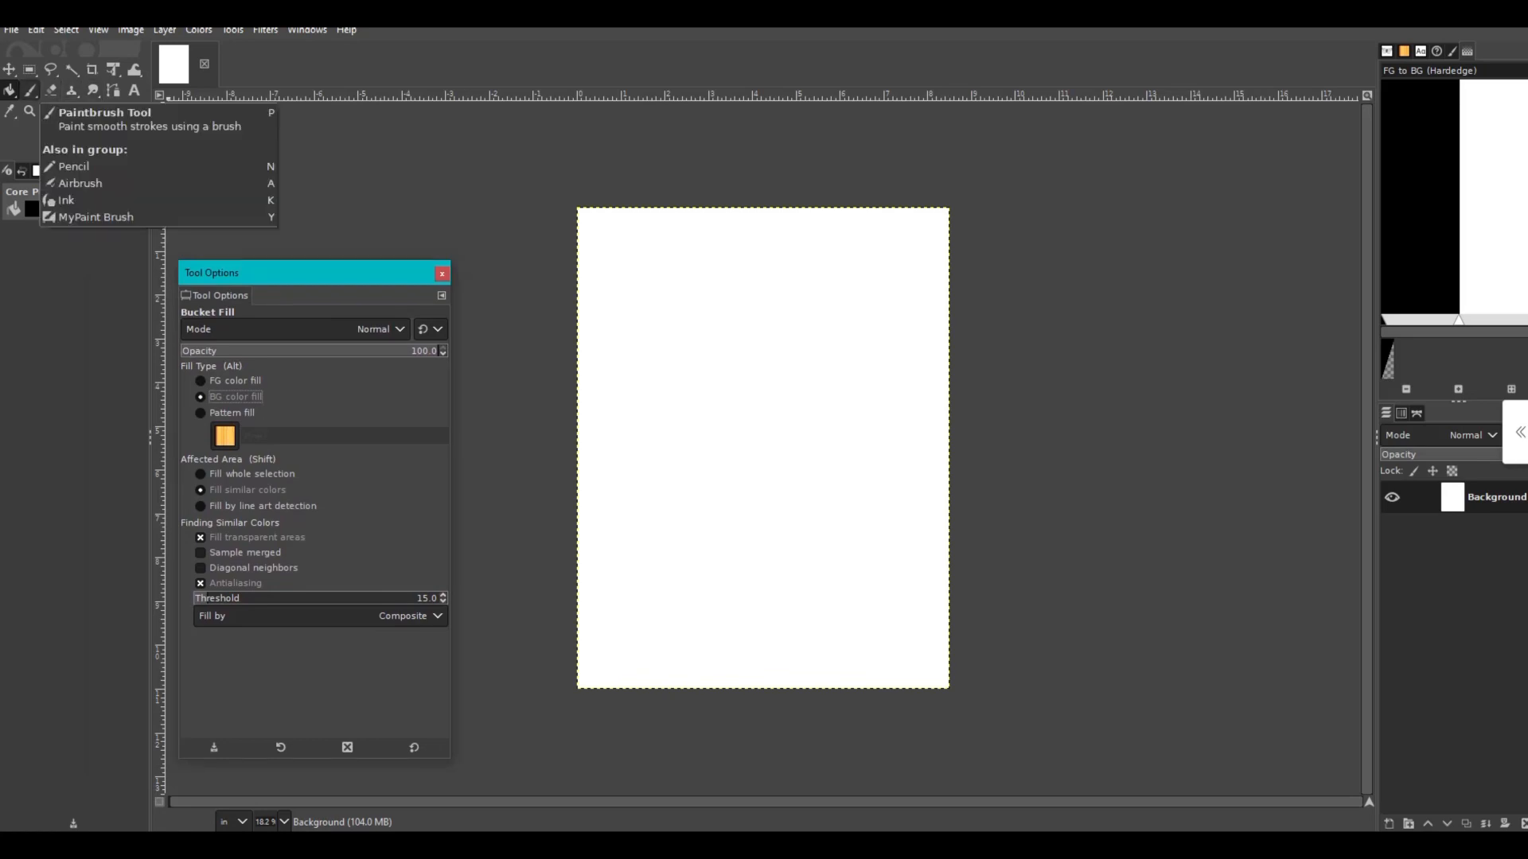
left_click(30, 90)
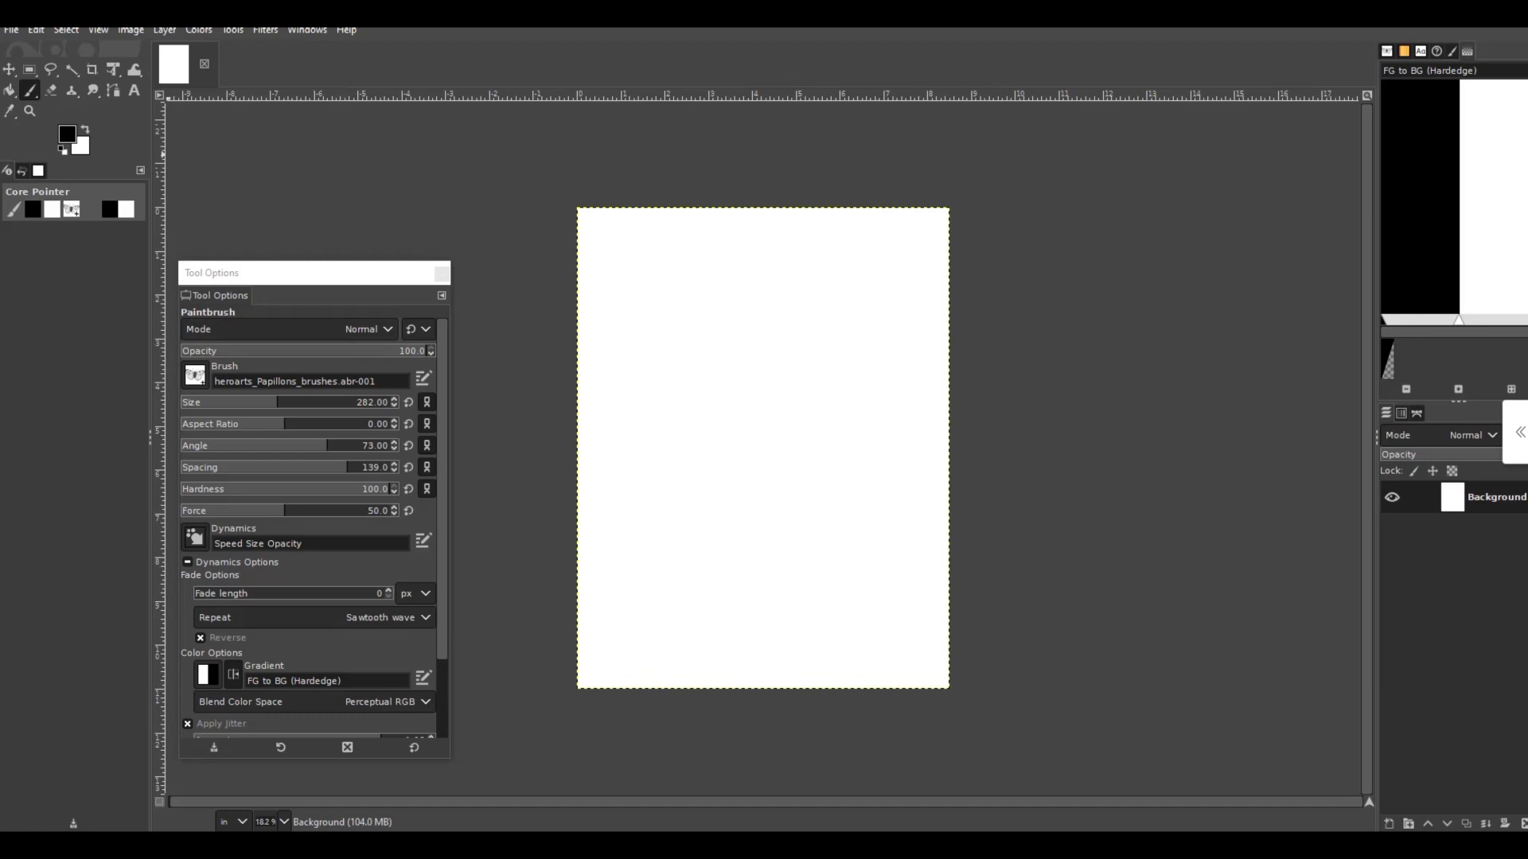
left_click(195, 375)
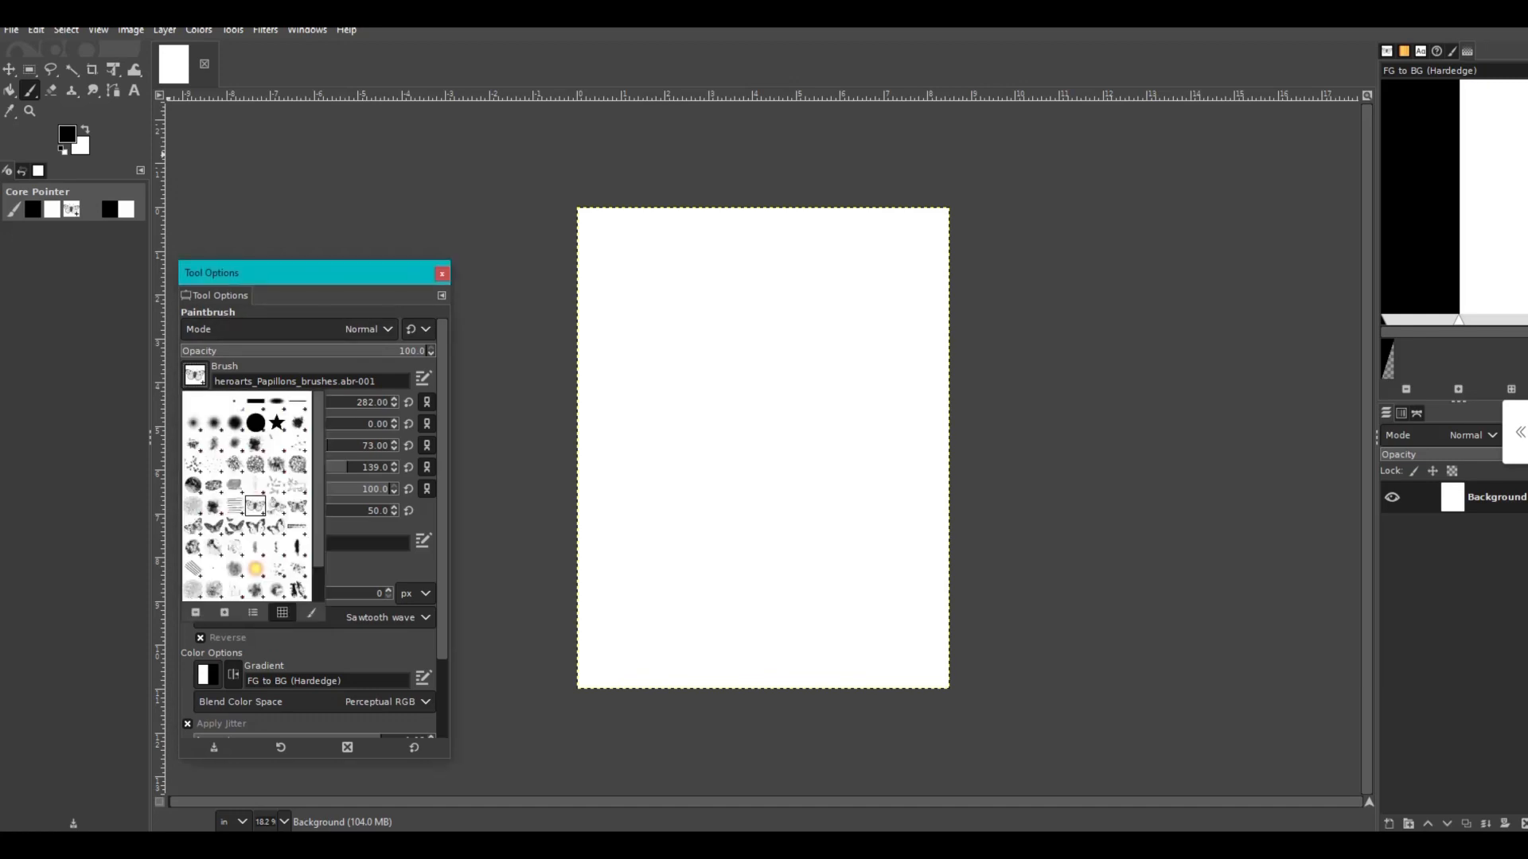
scroll(247, 493, "down", 2)
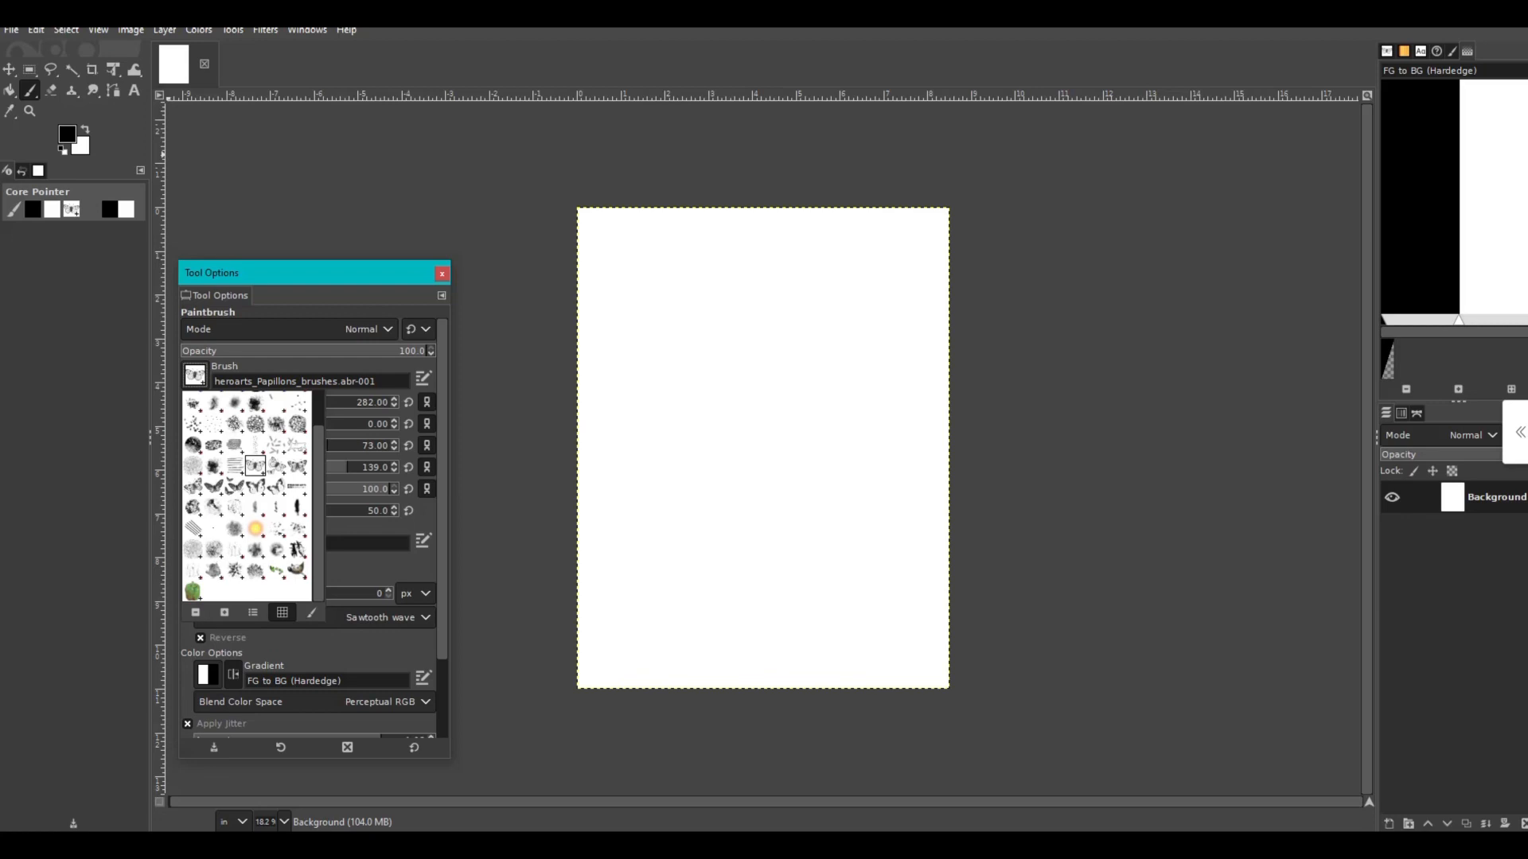
left_click(297, 466)
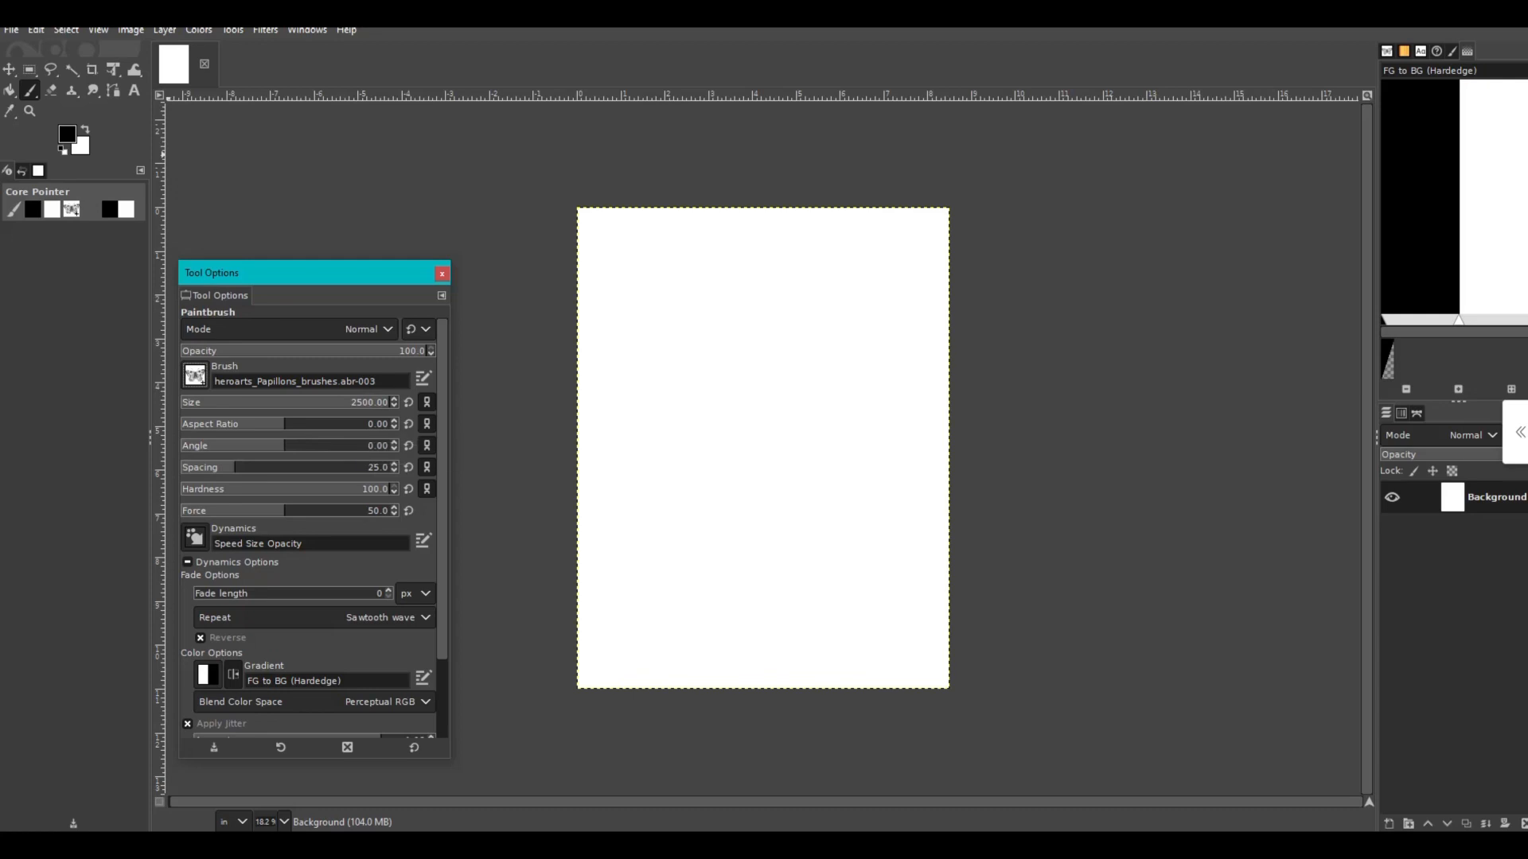
- Set the brush size to 800, its aspect ratio to 8.00 and its angle to 47
left_click(365, 399)
type("800")
left_click(326, 424)
left_click_drag(283, 446, 311, 445)
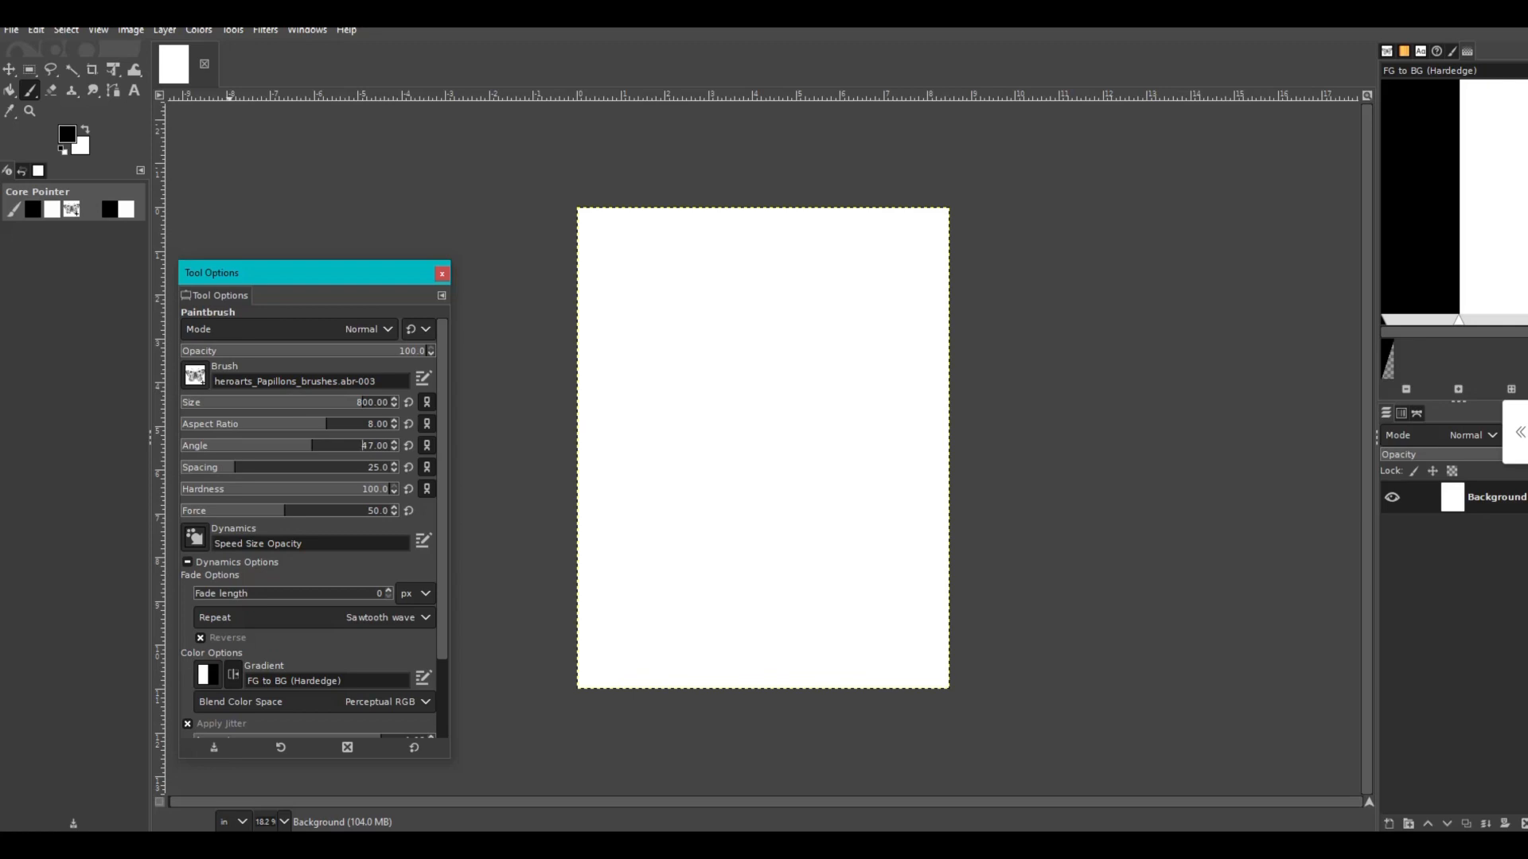
- Change the background color to black with the HTML notation 000000
left_click(82, 148)
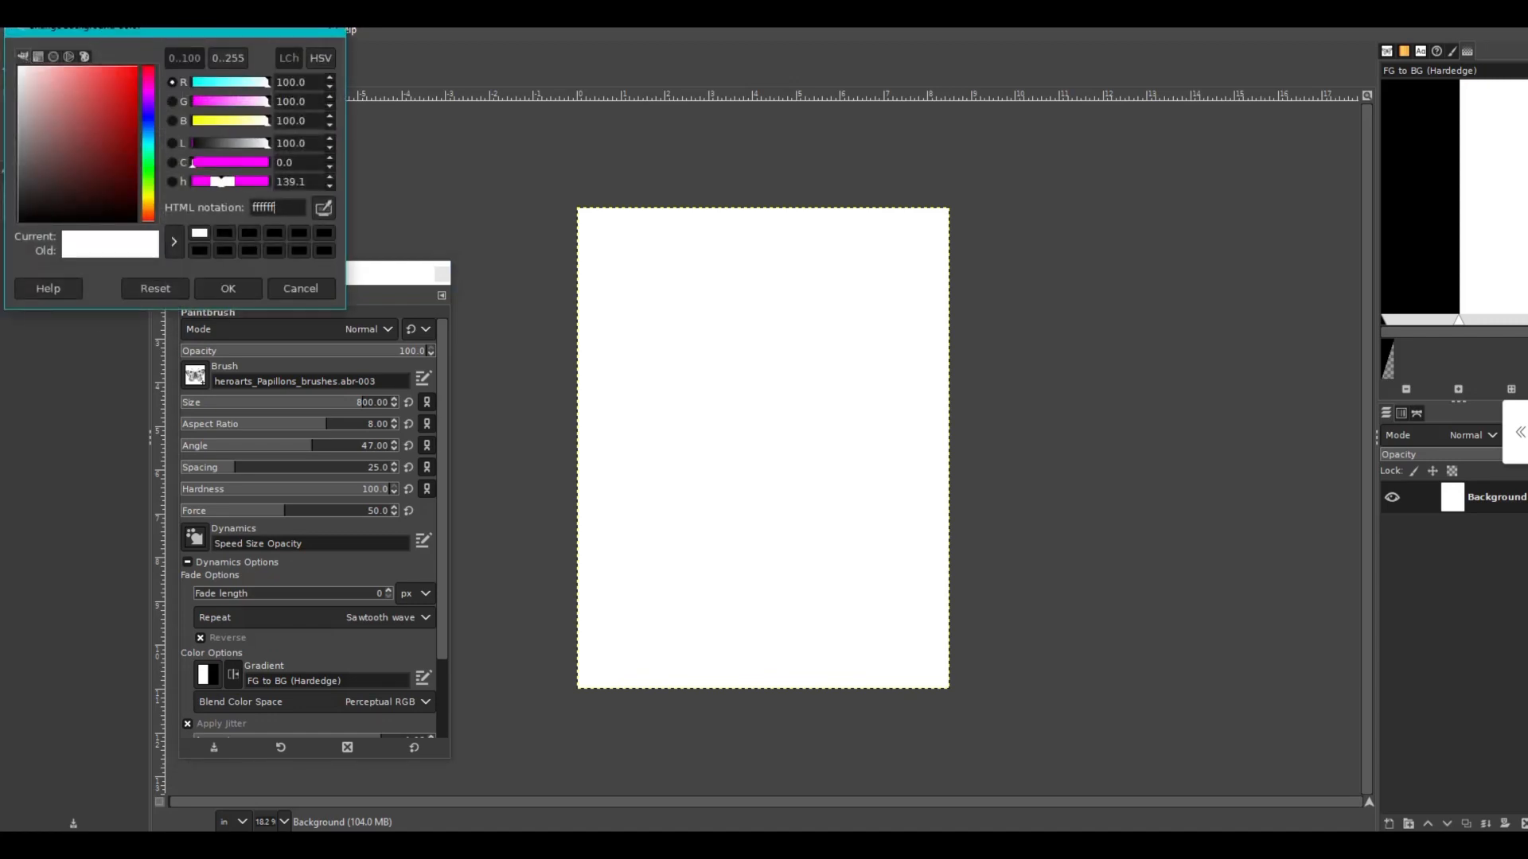
left_click_drag(276, 207, 251, 208)
type("000000")
key("Return")
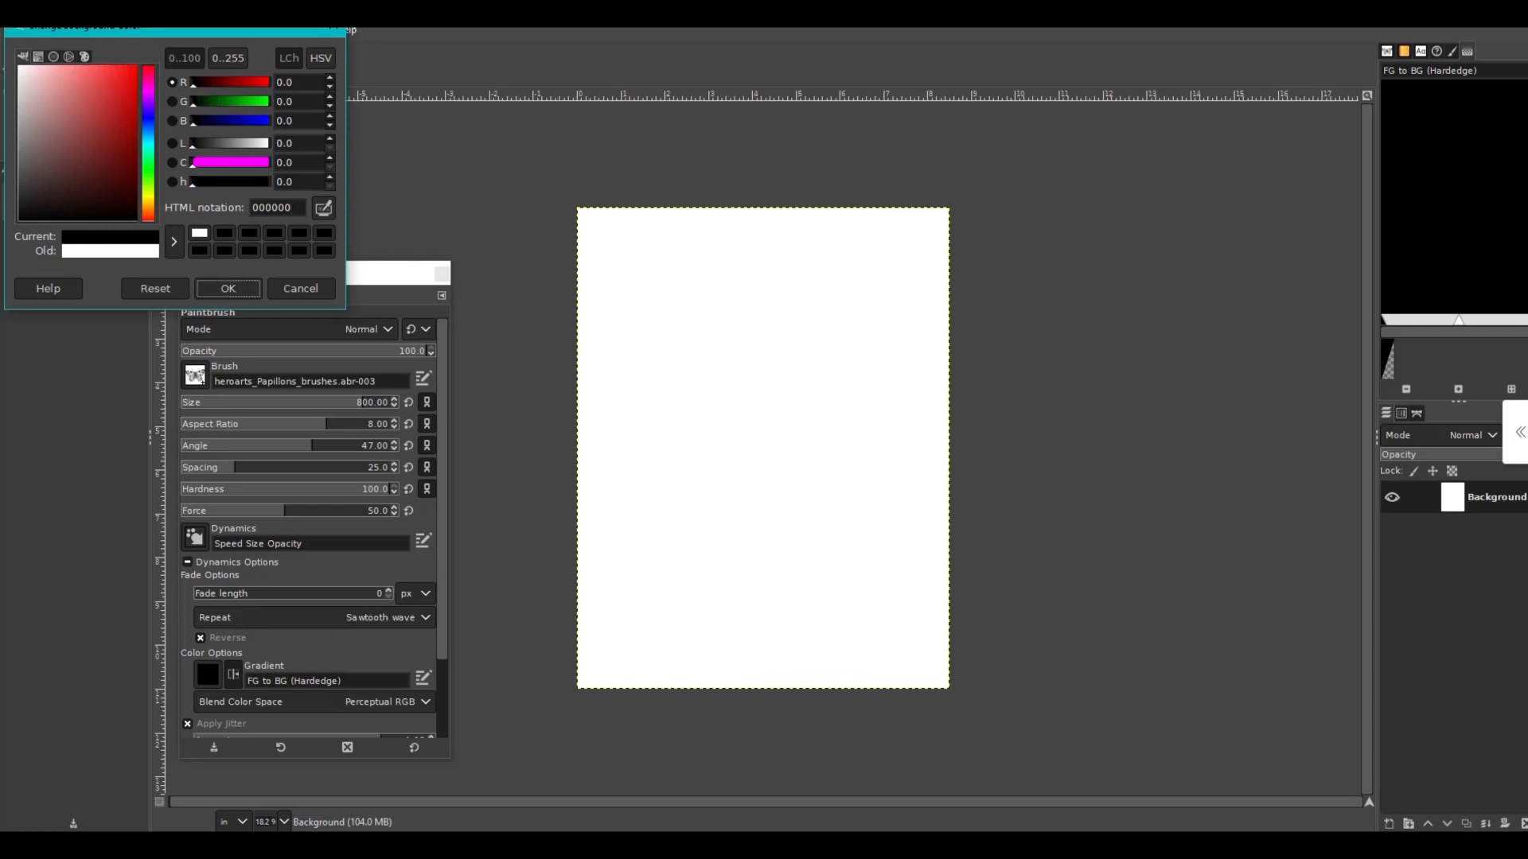
left_click(227, 288)
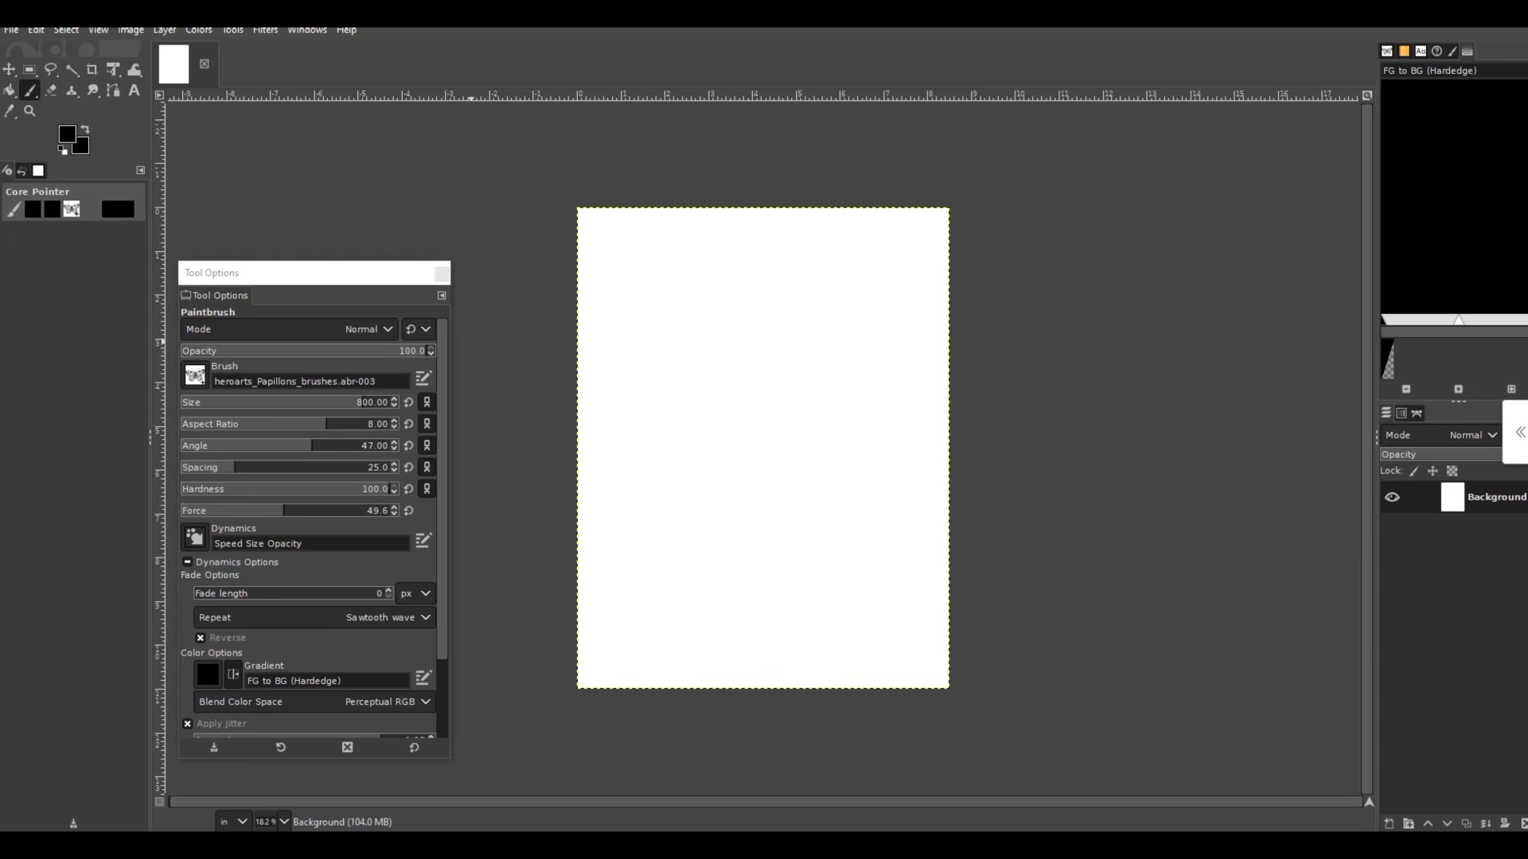
- Stamp two butterflies with the Speed Size Opacity dynamics in the upper-left part of the page
left_click(265, 544)
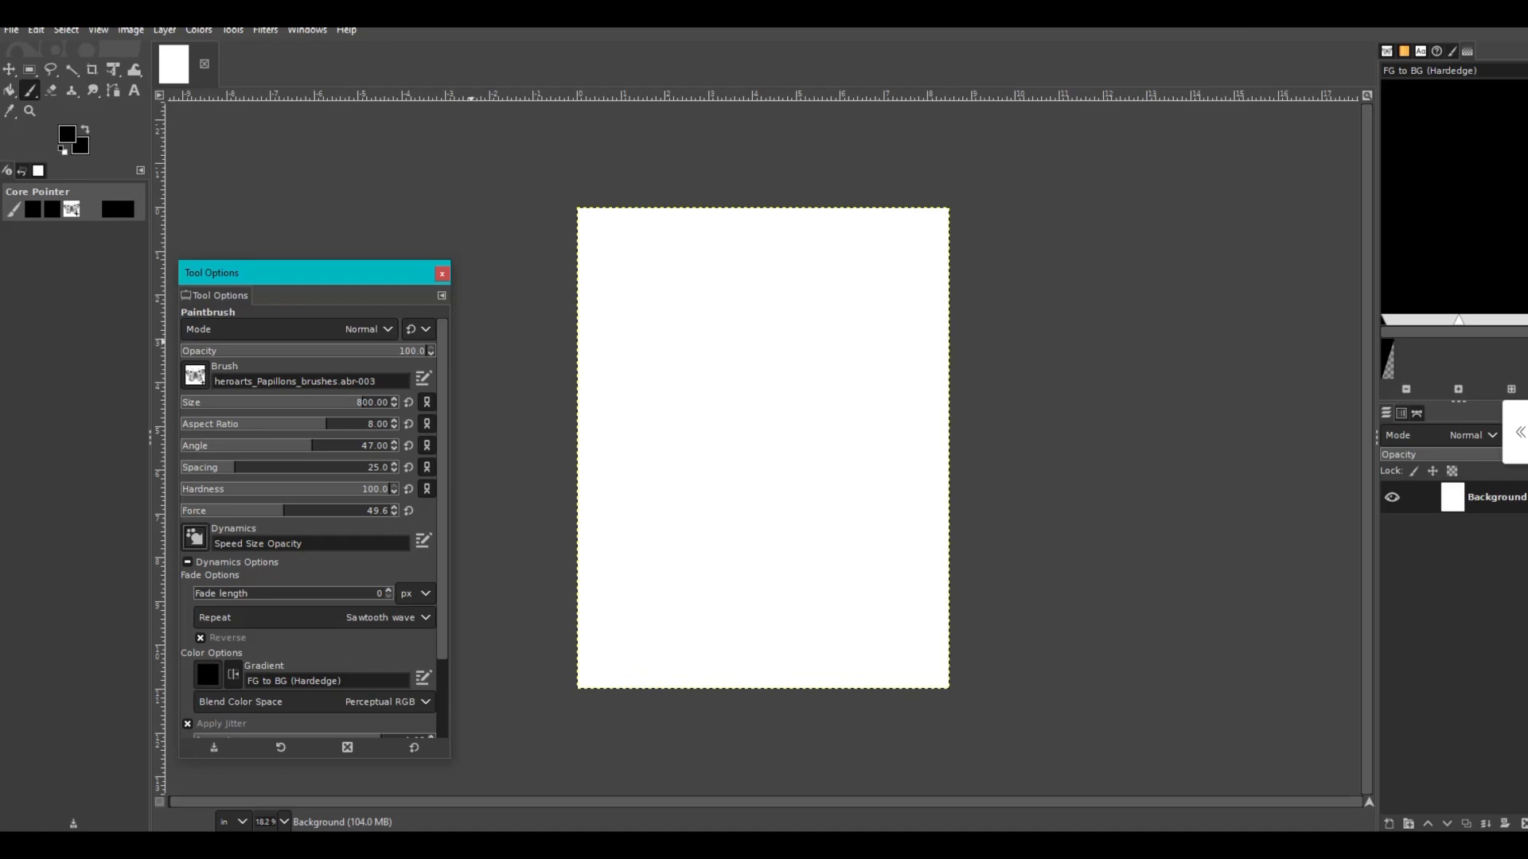
left_click(306, 543)
left_click(634, 277)
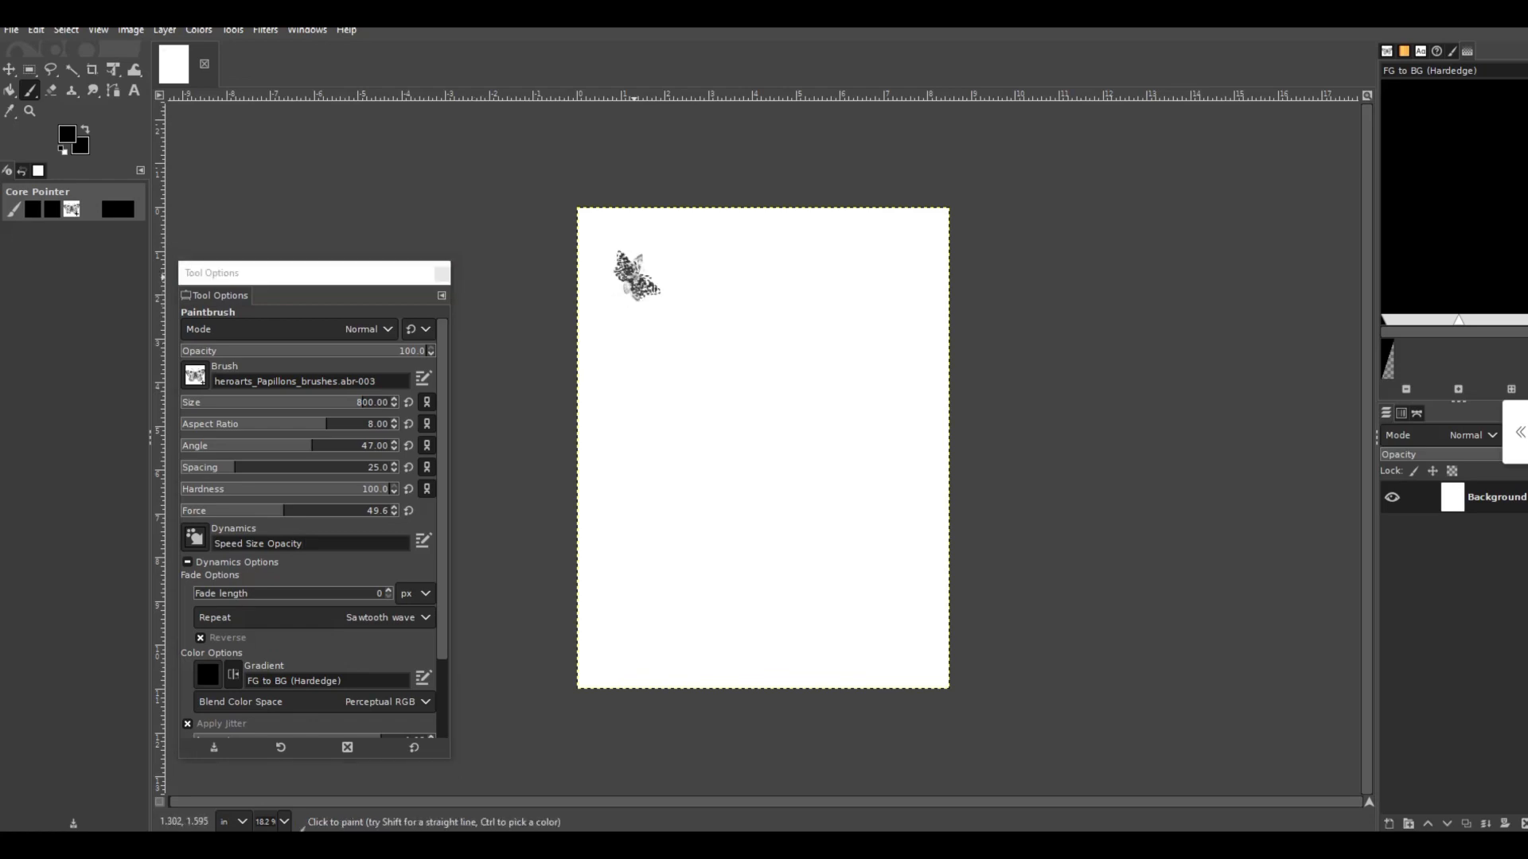
left_click(706, 357)
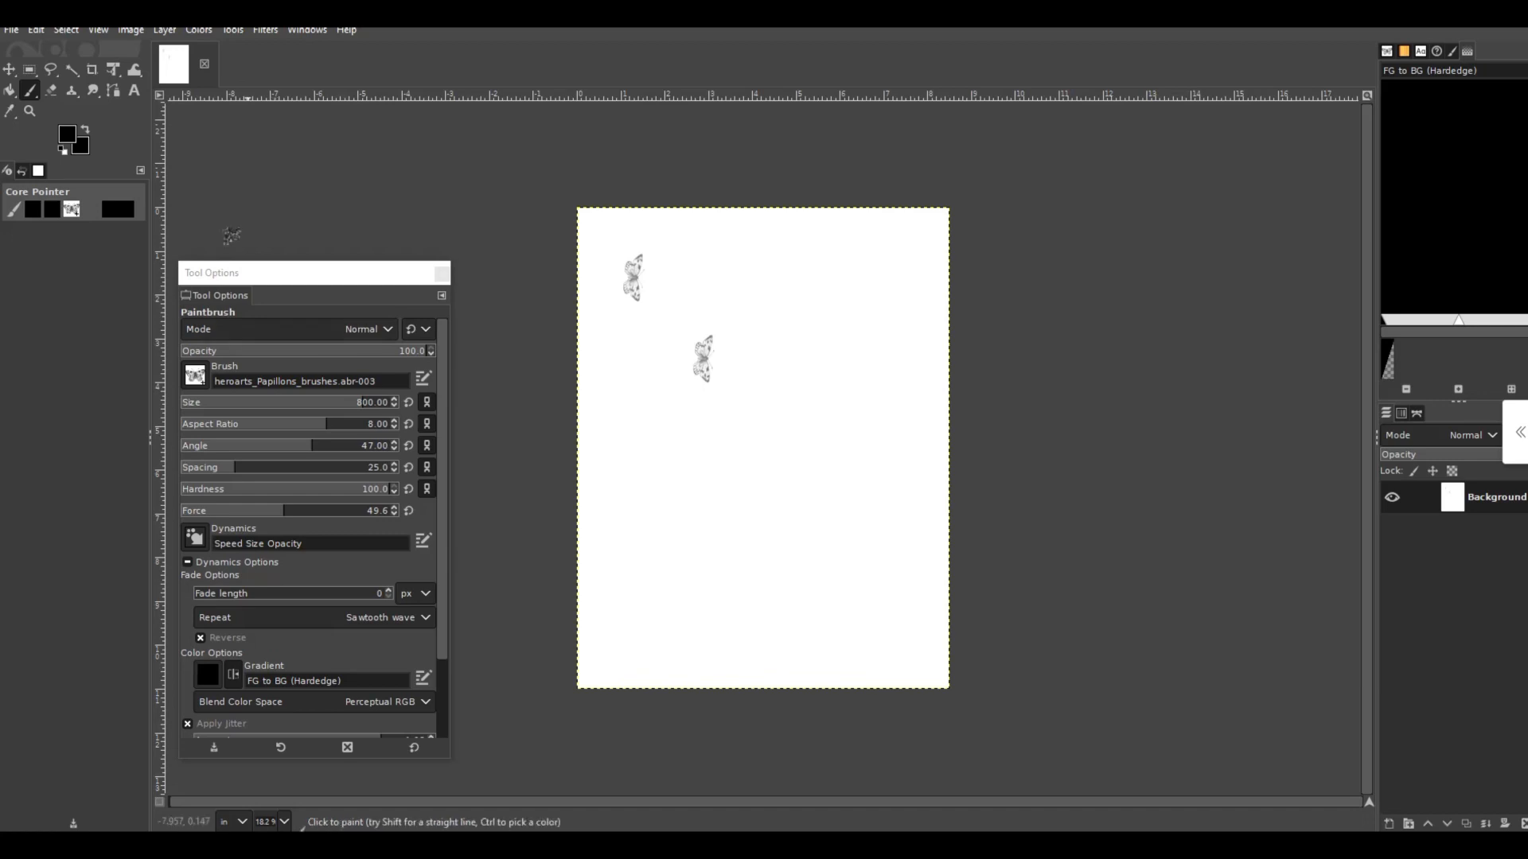
- Set the paintbrush's jitter amount to 2.72
left_click(98, 30)
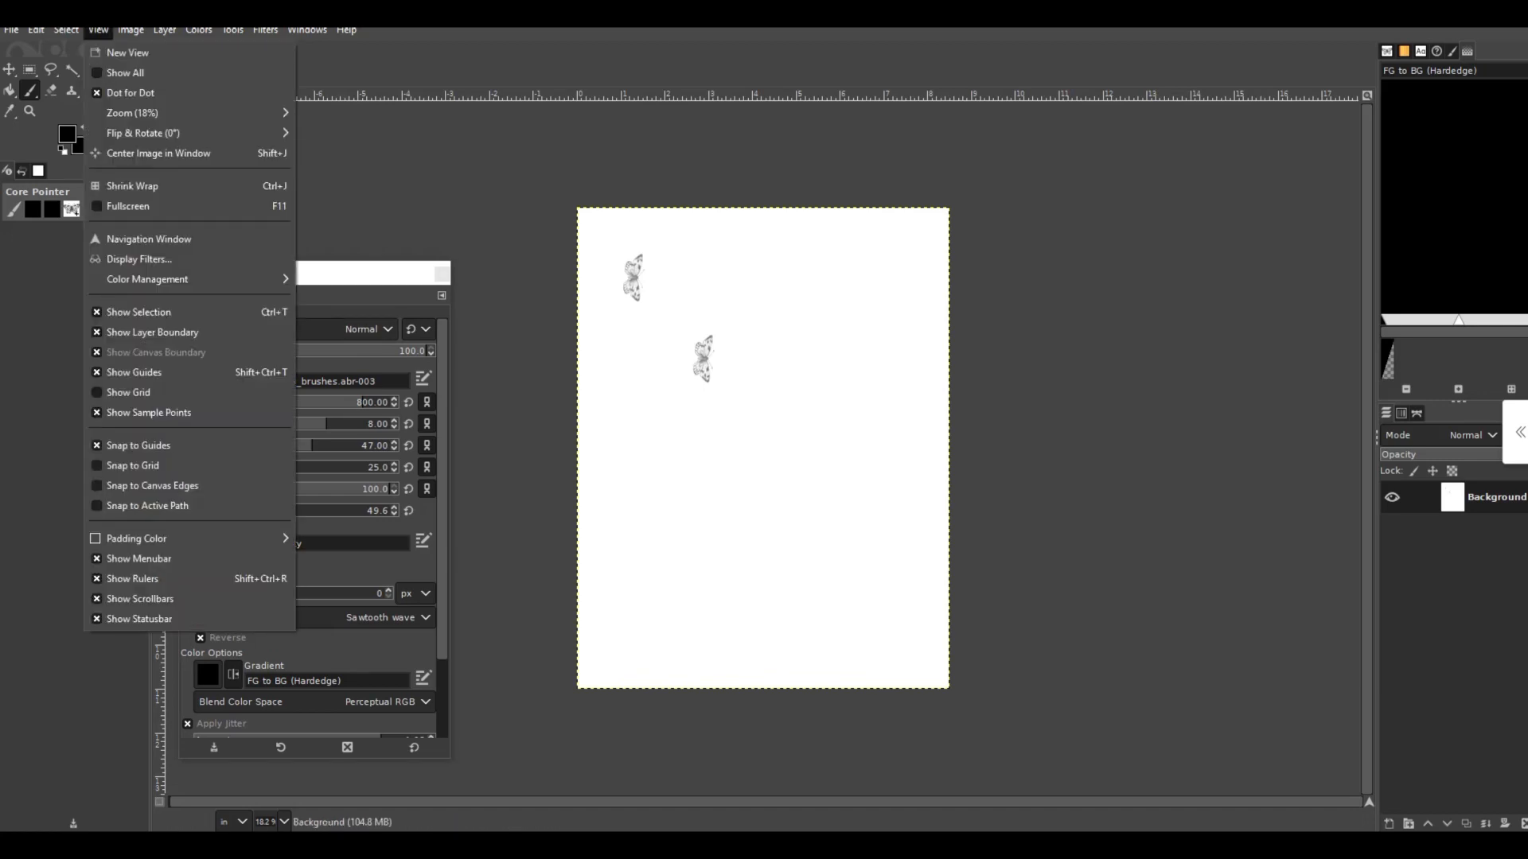
mouse_move(133, 113)
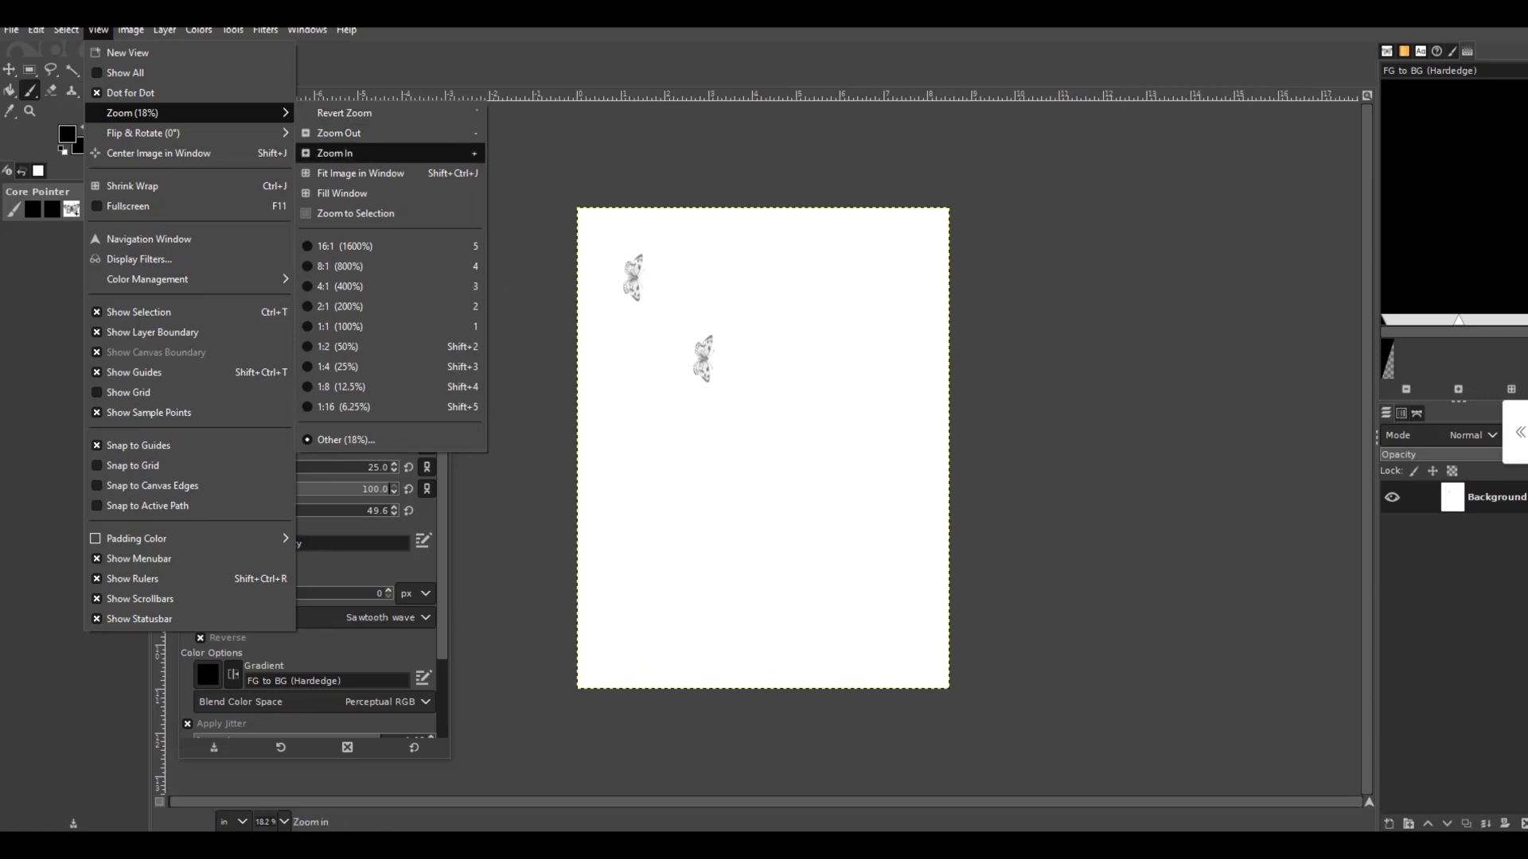
left_click(358, 173)
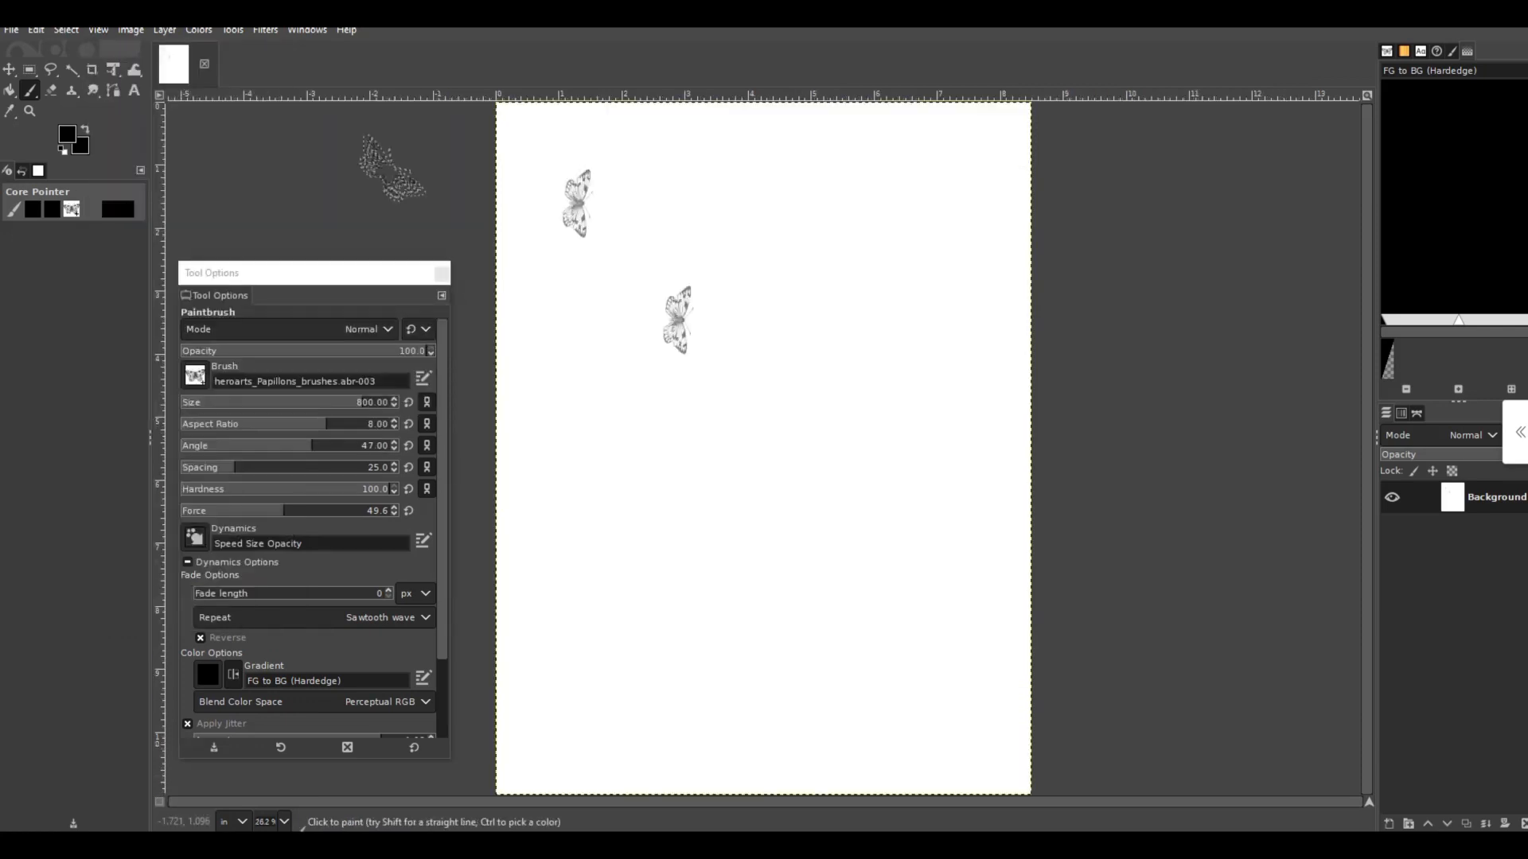
left_click(716, 256)
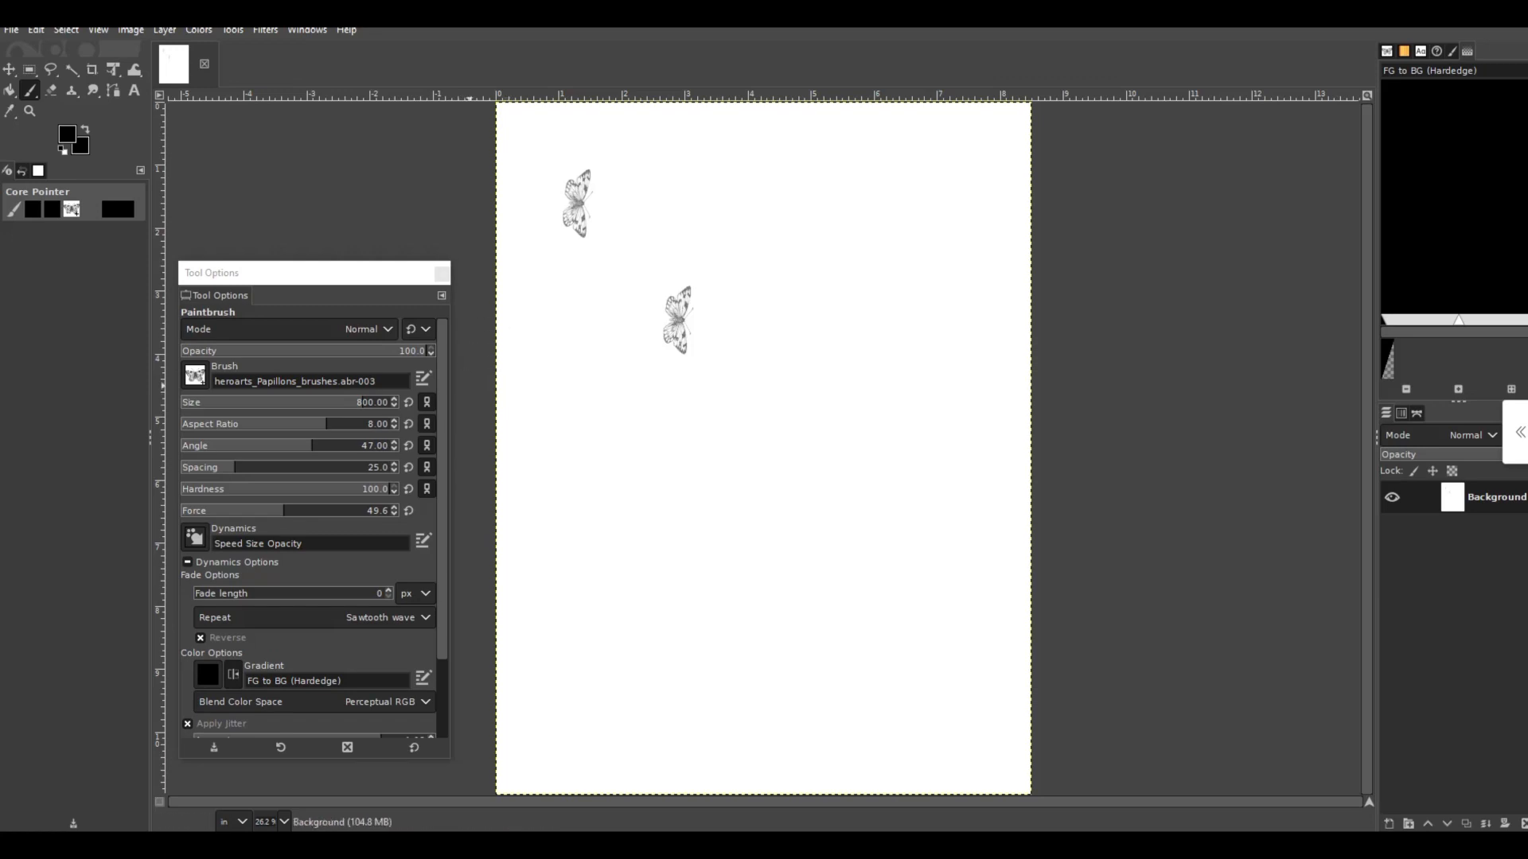
scroll(311, 529, "down", 1)
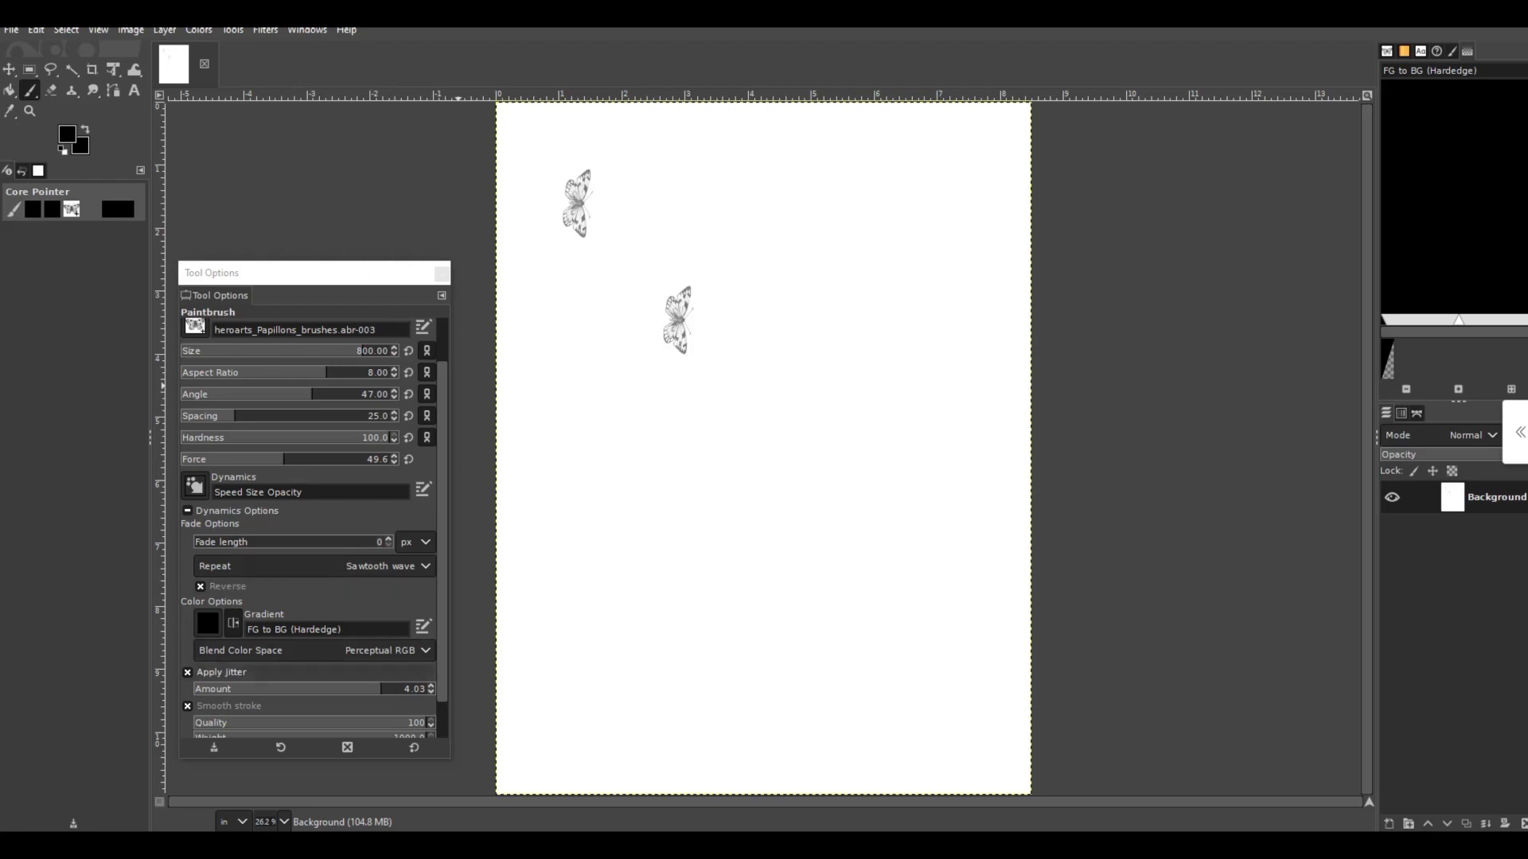
left_click(430, 692)
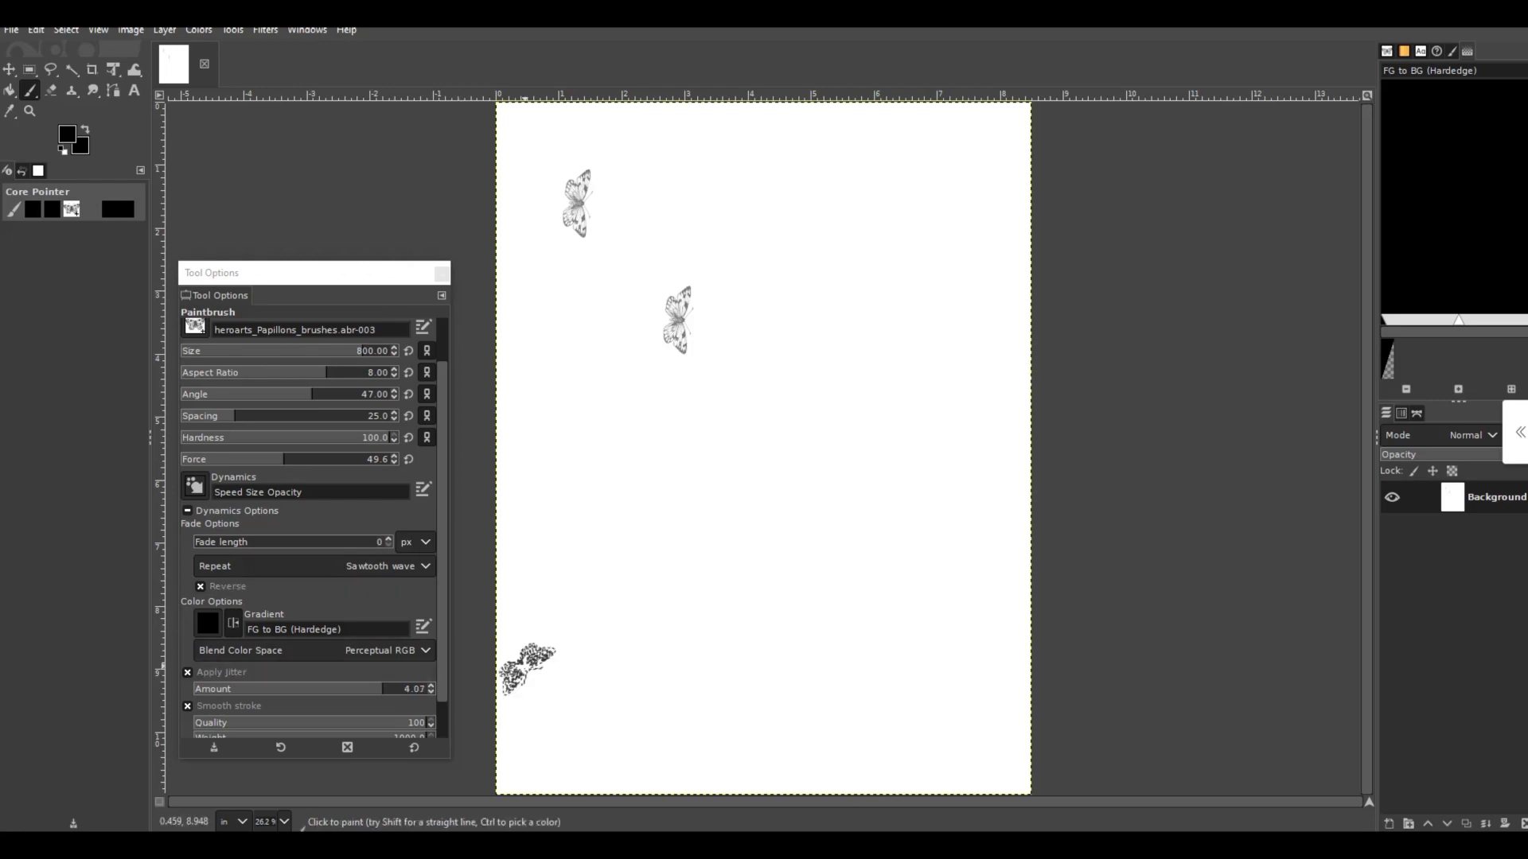
scroll(406, 645, "down", 2)
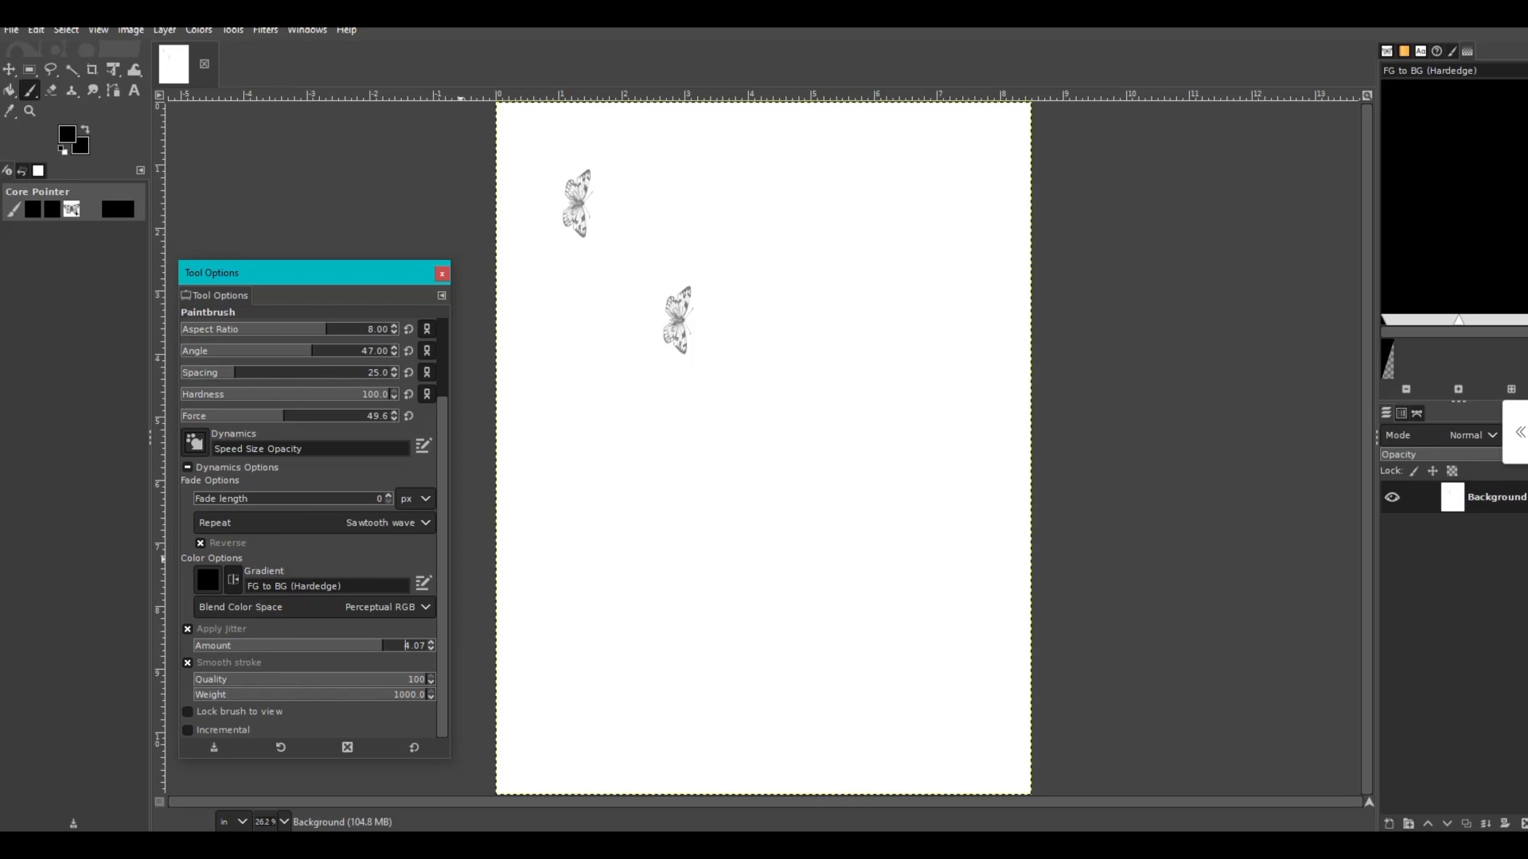
left_click(405, 645)
left_click_drag(407, 645, 422, 646)
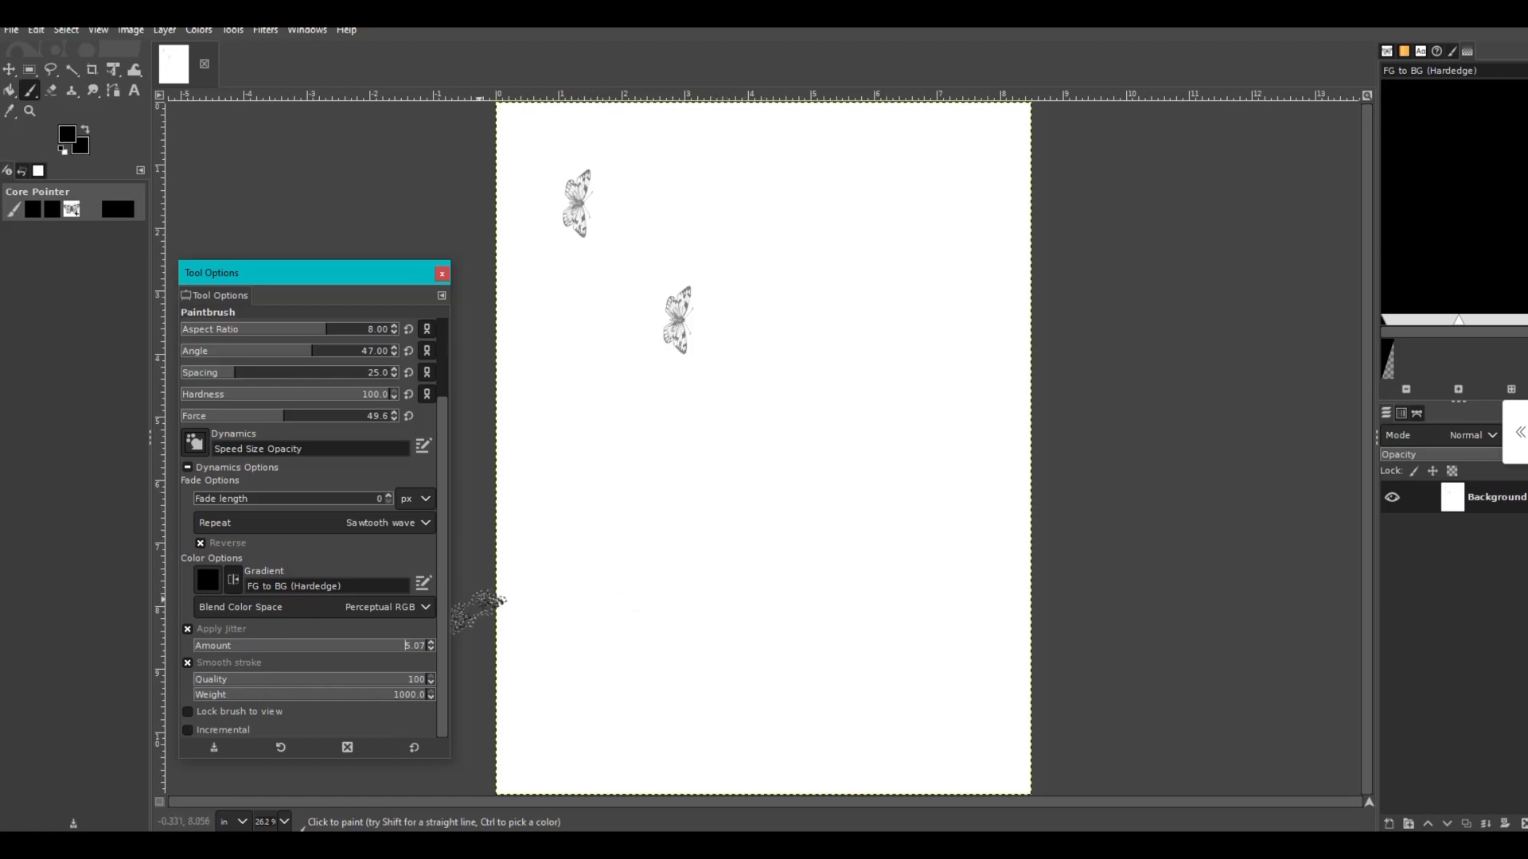
left_click_drag(422, 645, 319, 645)
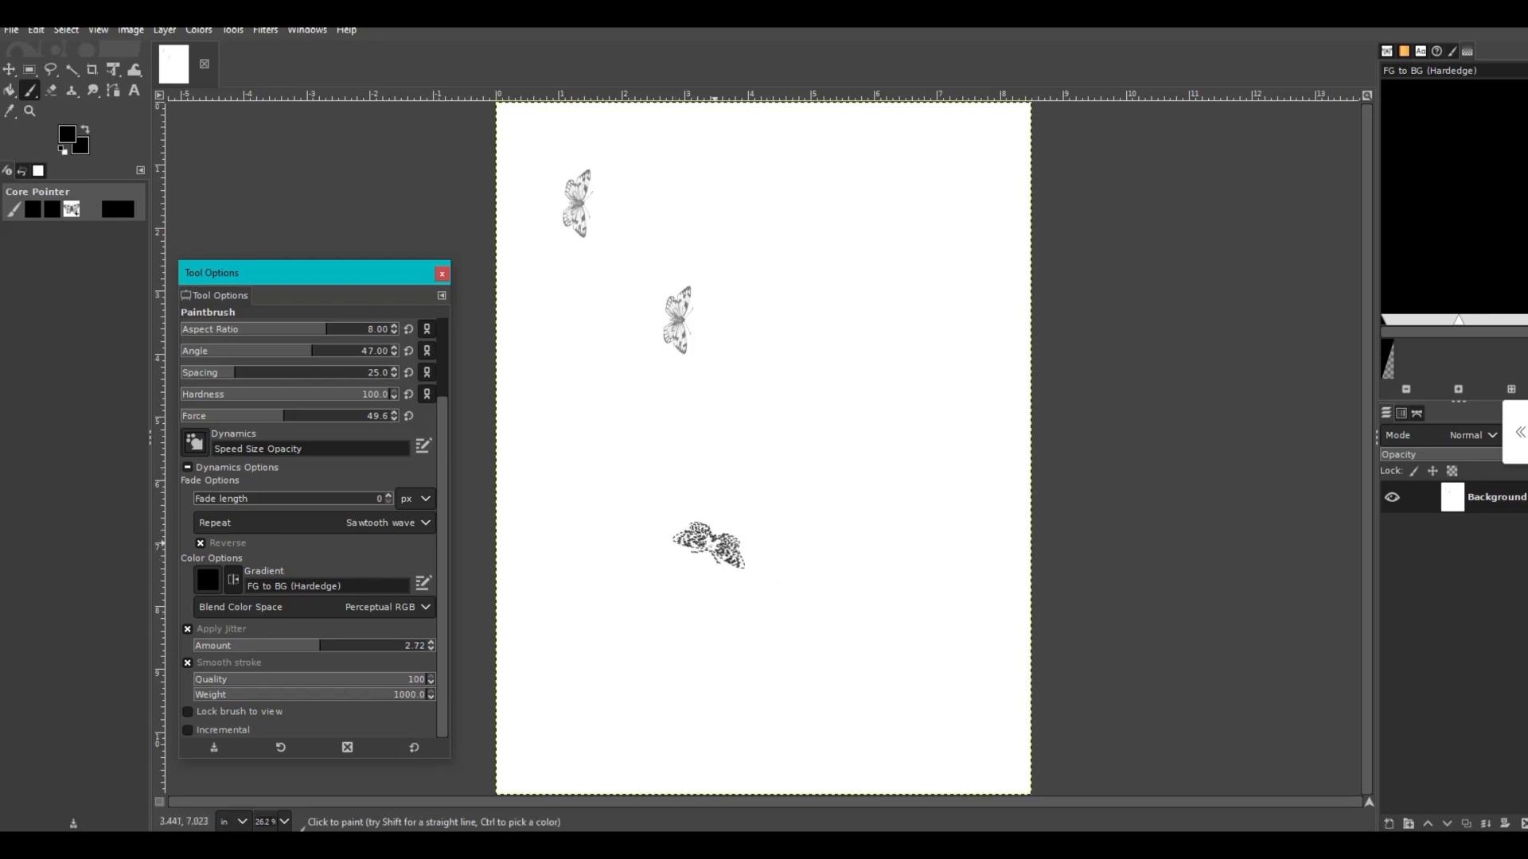
- Stamp six more butterflies scattered around the first two, across the upper and middle parts of the page
left_click(632, 495)
left_click(605, 433)
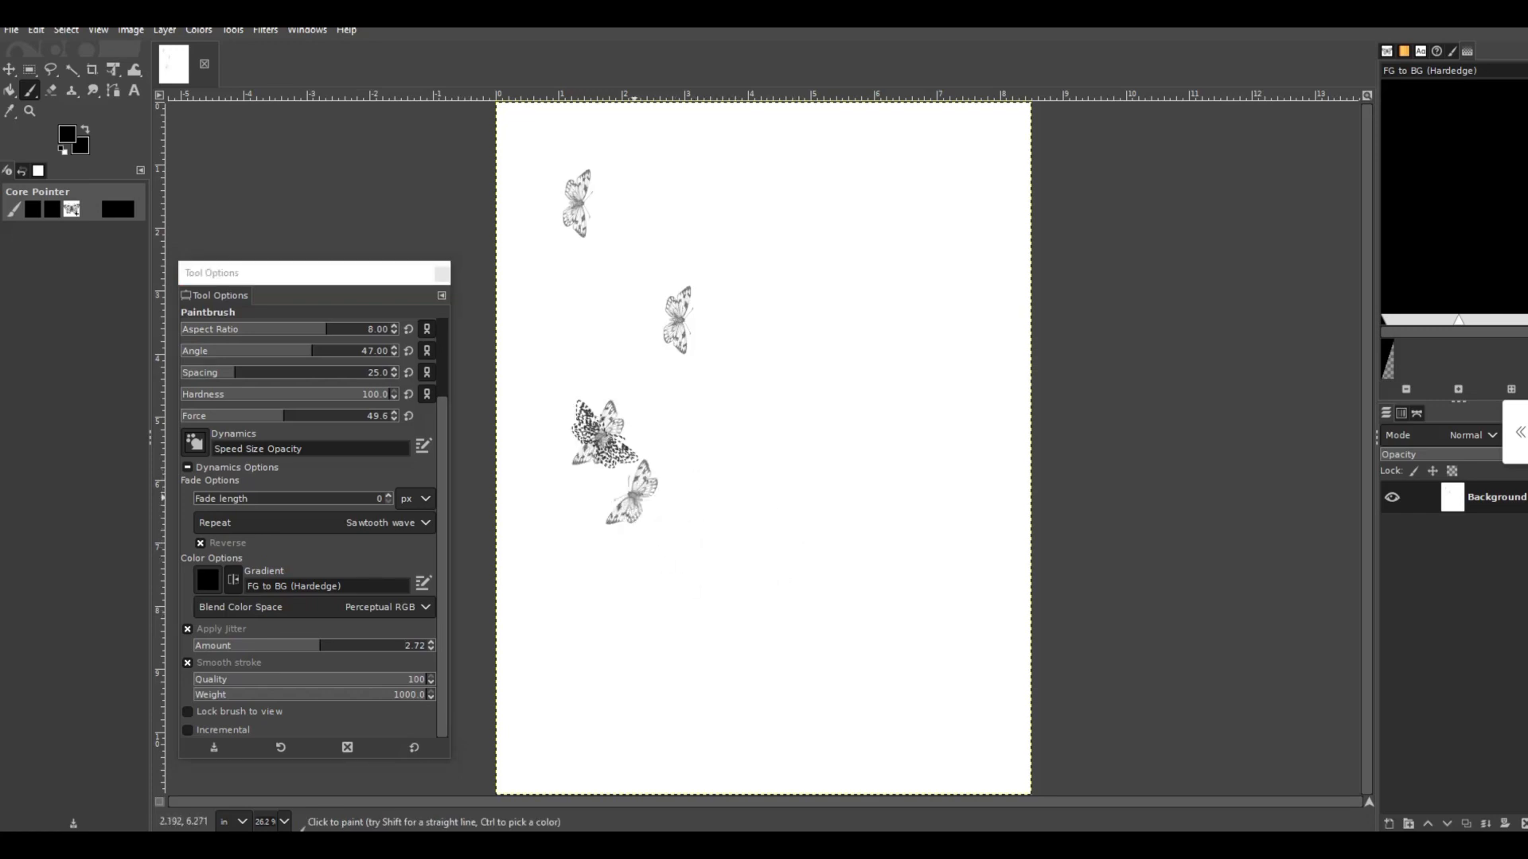
left_click(583, 342)
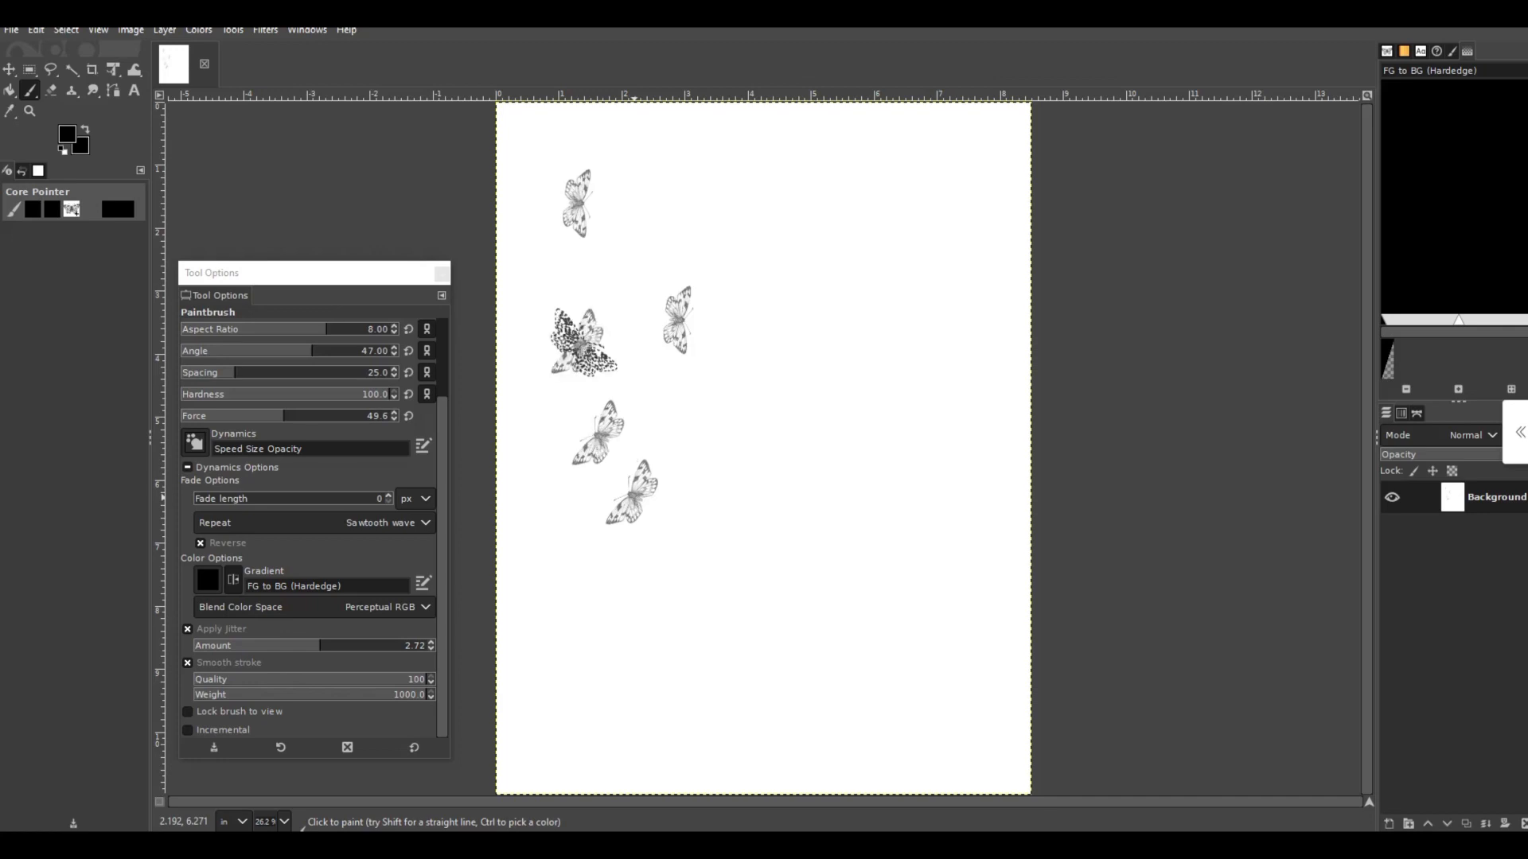
left_click(721, 217)
left_click(834, 260)
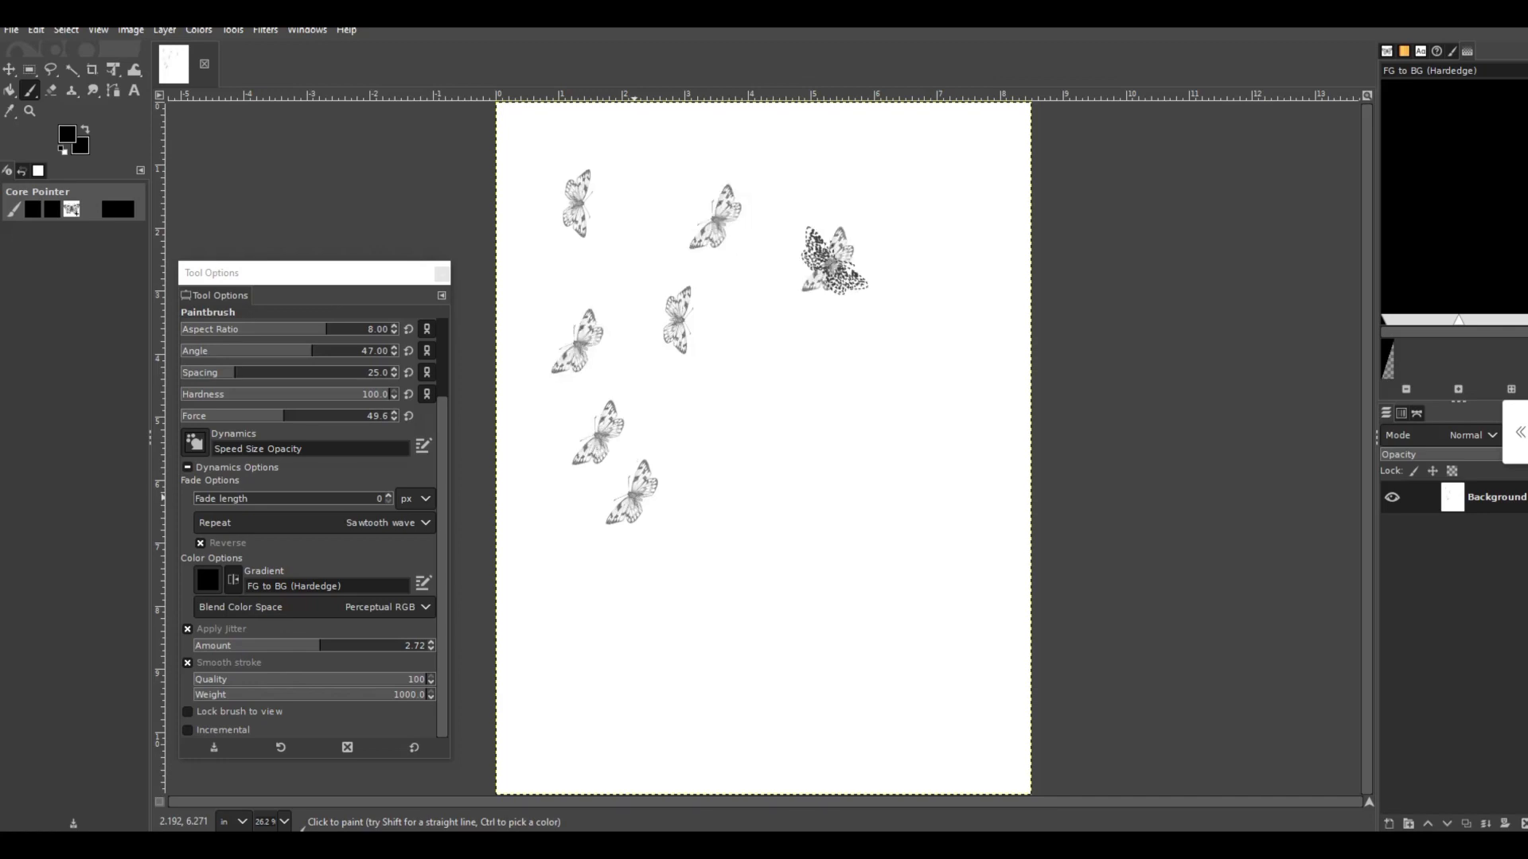
left_click(867, 398)
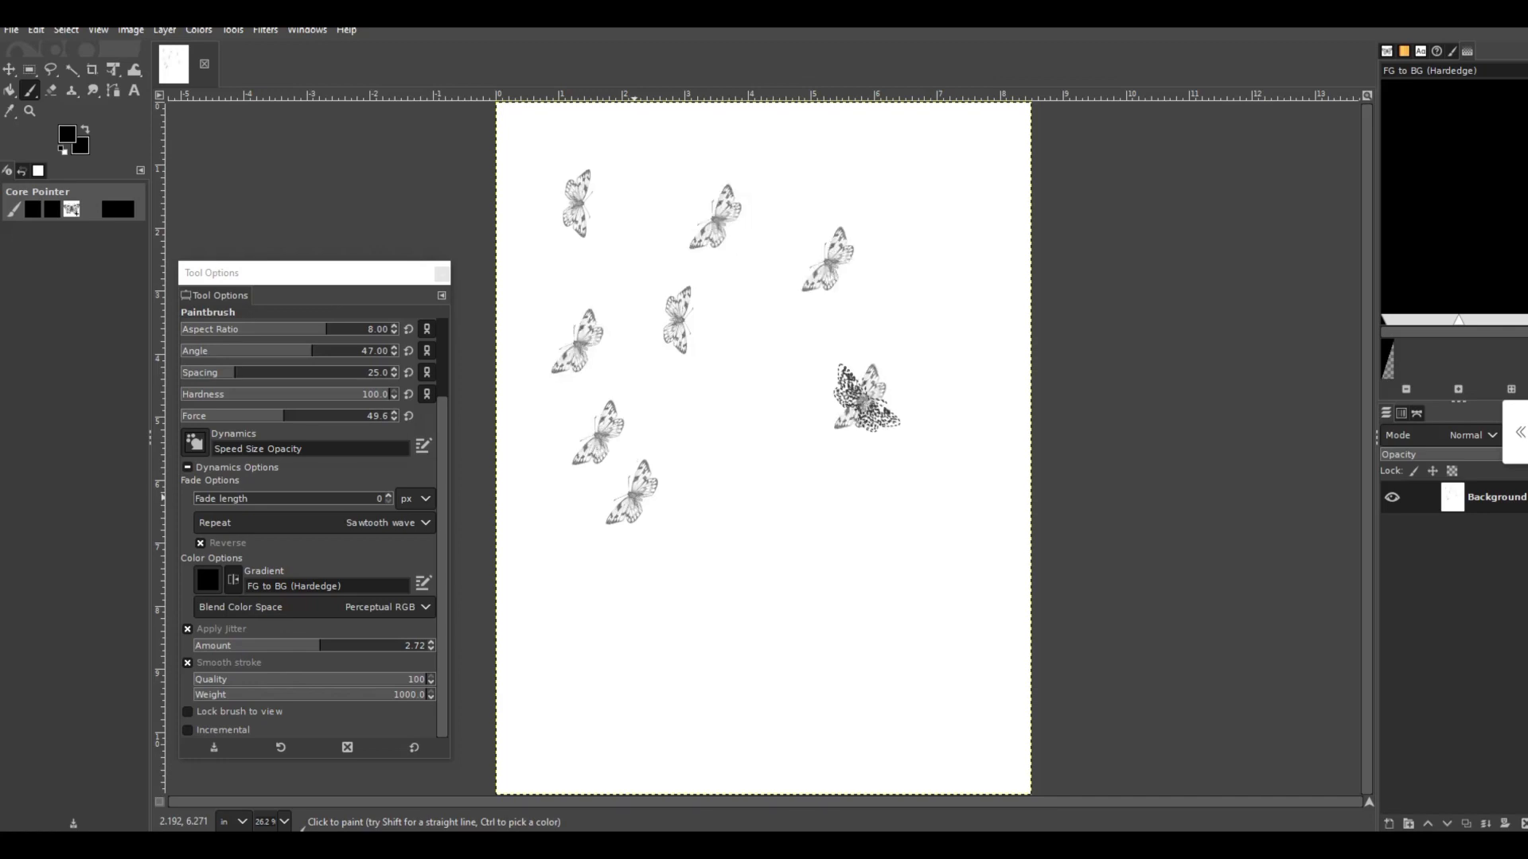
- Set the brush angle to -6 and stamp three butterflies just below the middle of the page
left_click(315, 350)
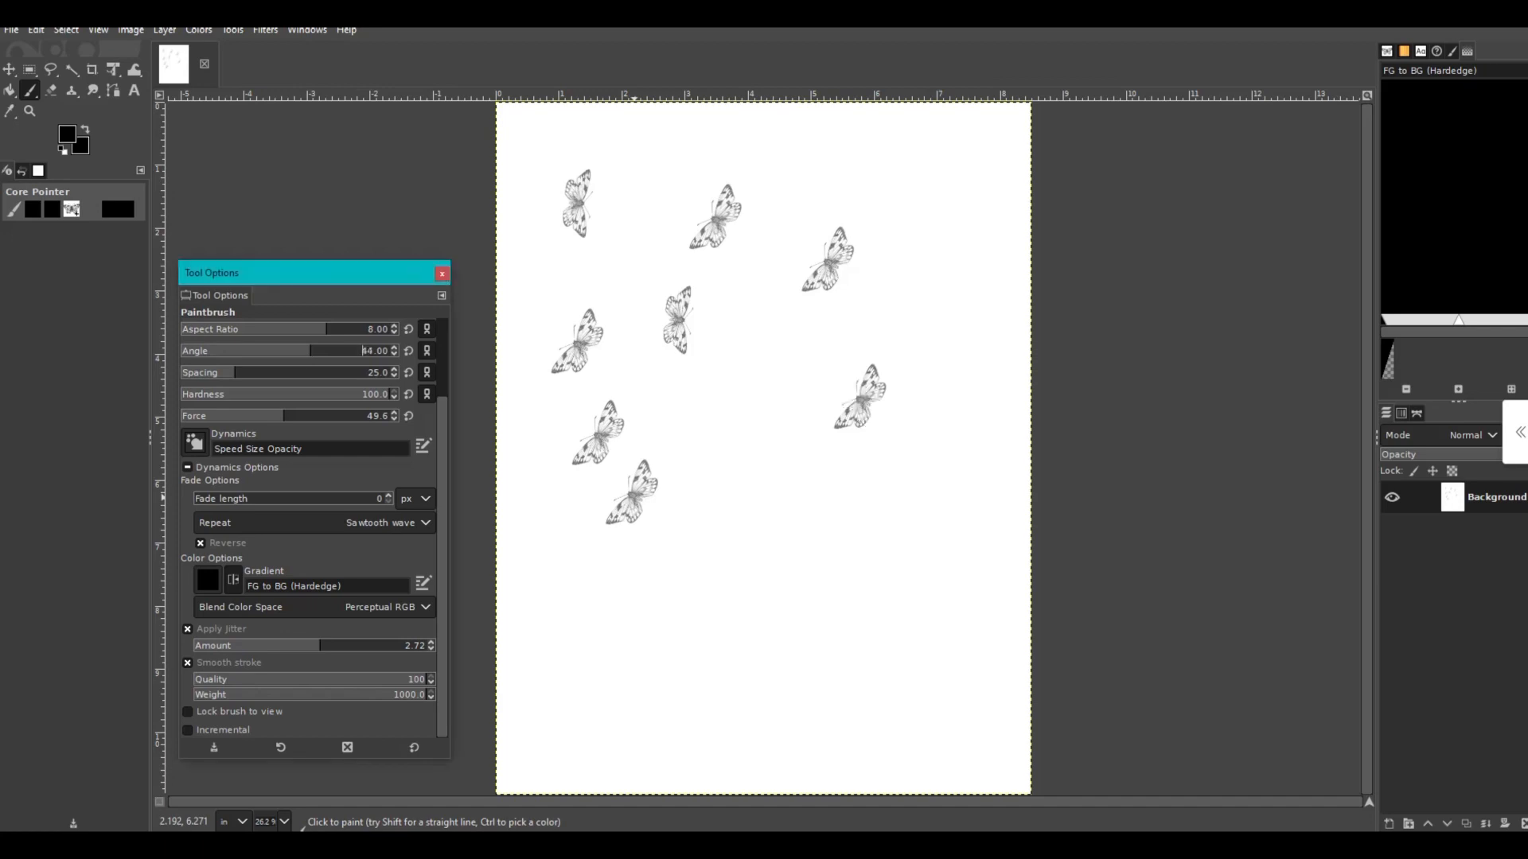
mouse_move(310, 351)
left_mouse_down()
mouse_move(261, 351)
mouse_move(281, 351)
left_mouse_up()
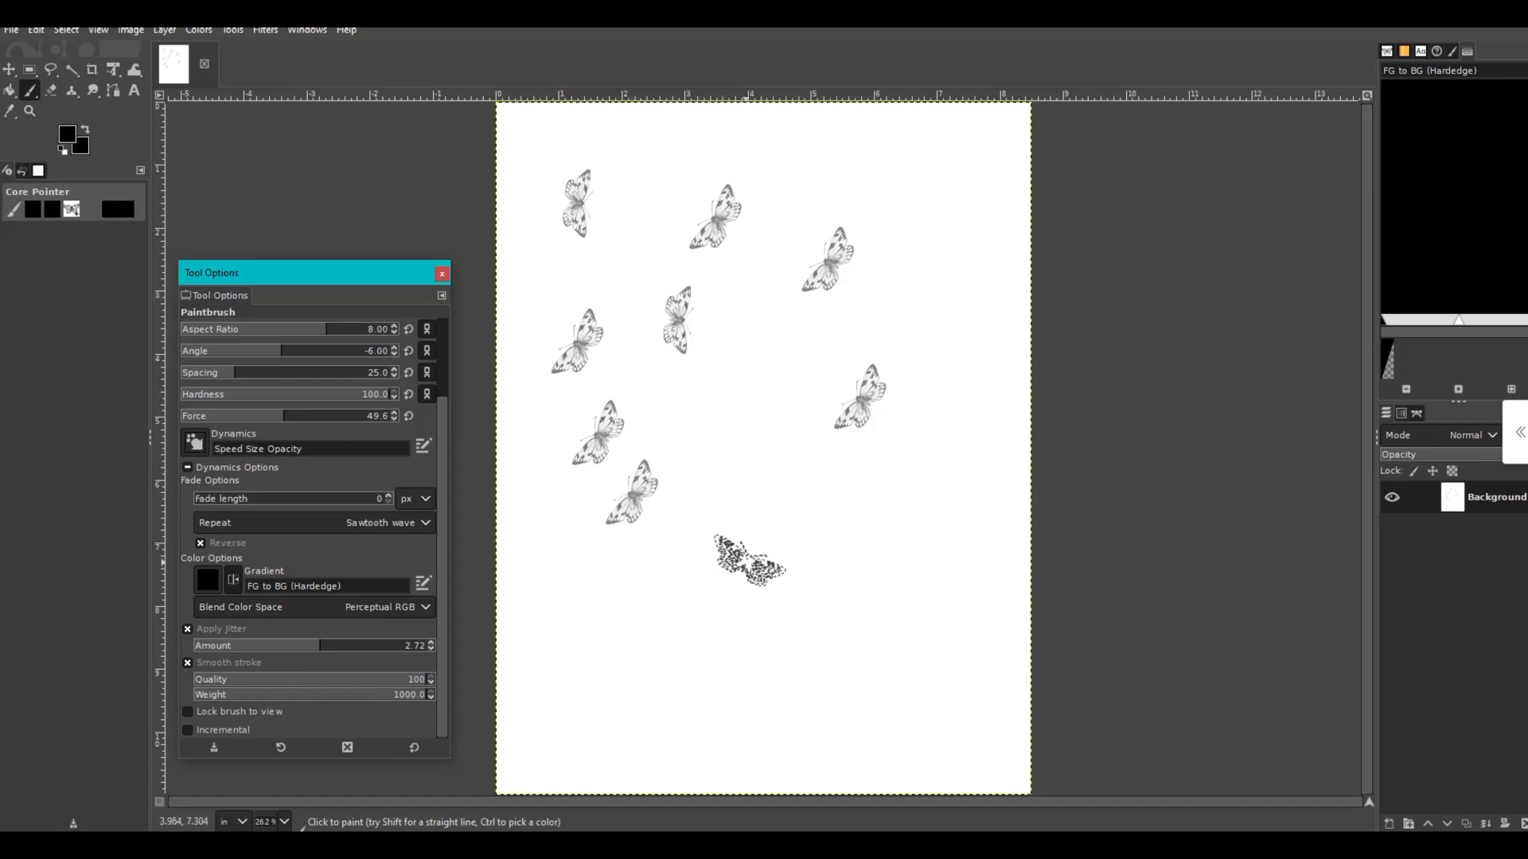
left_click(744, 559)
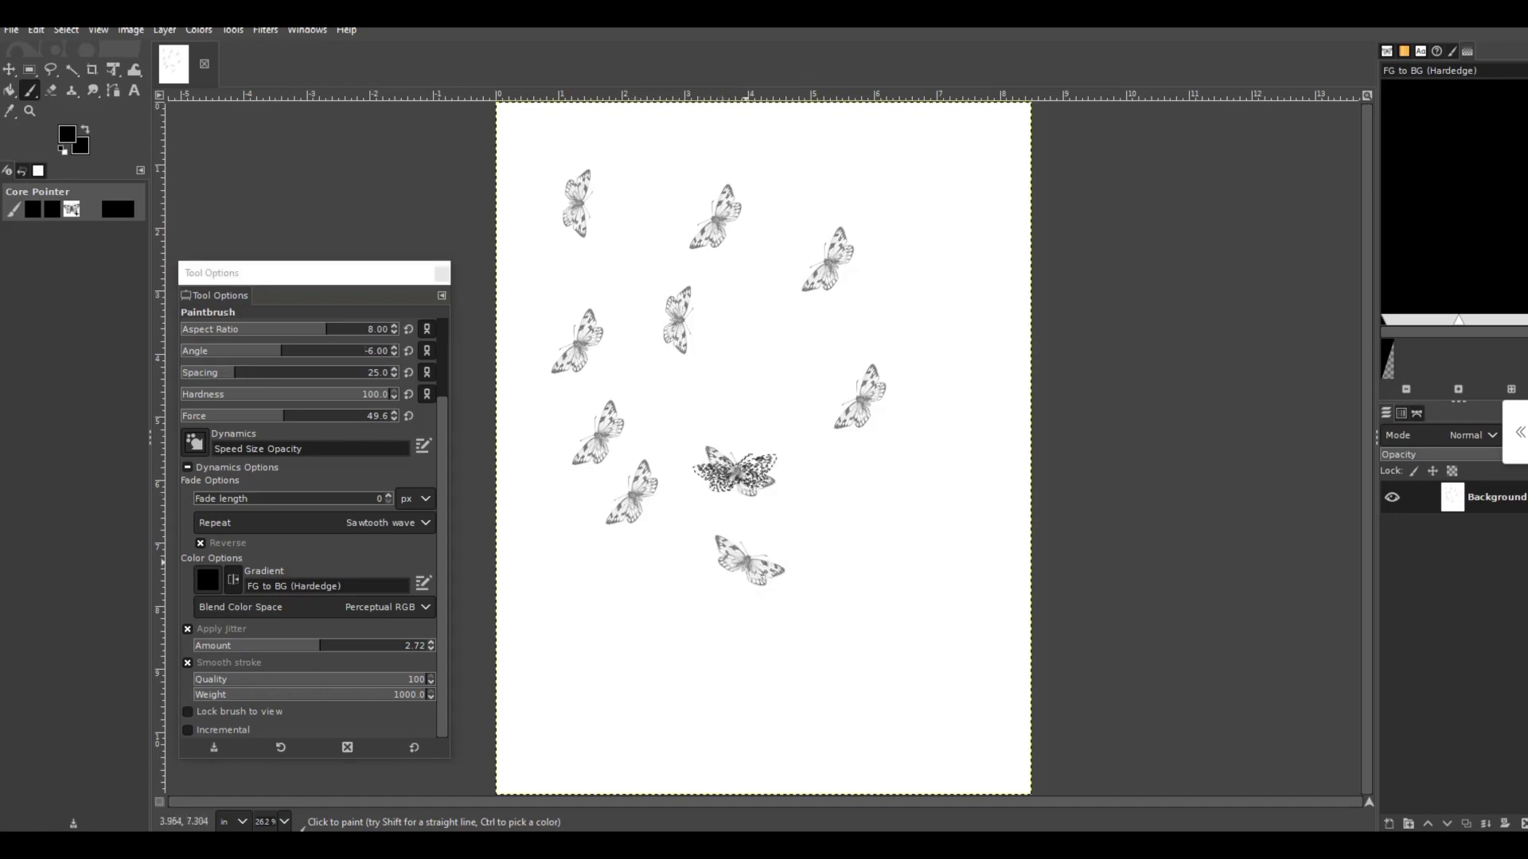
left_click(736, 472)
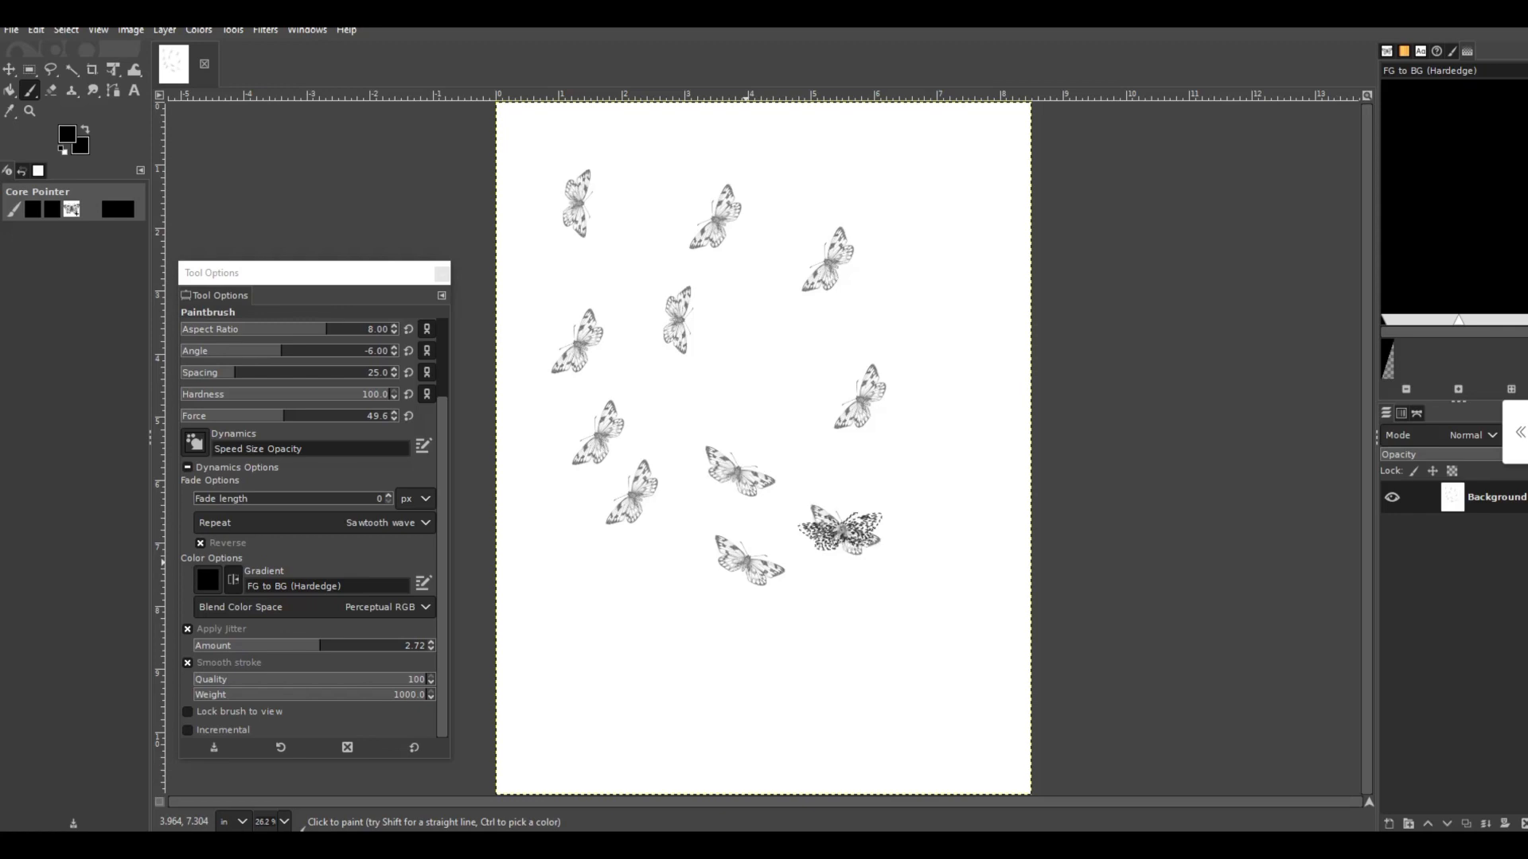
left_click(840, 529)
- Set the brush aspect ratio to 0
left_click(364, 329)
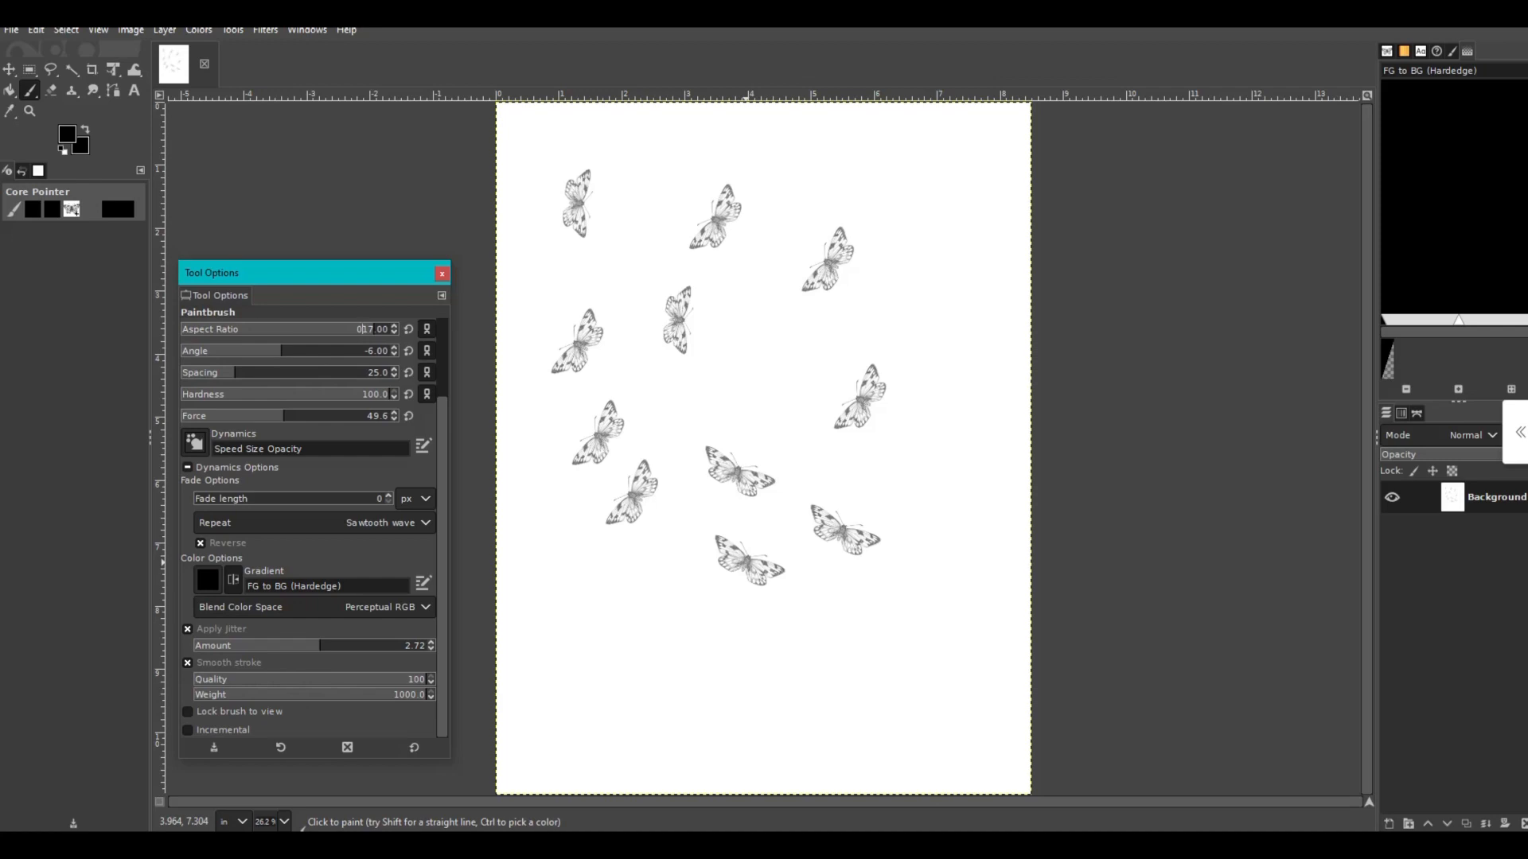
key("Return")
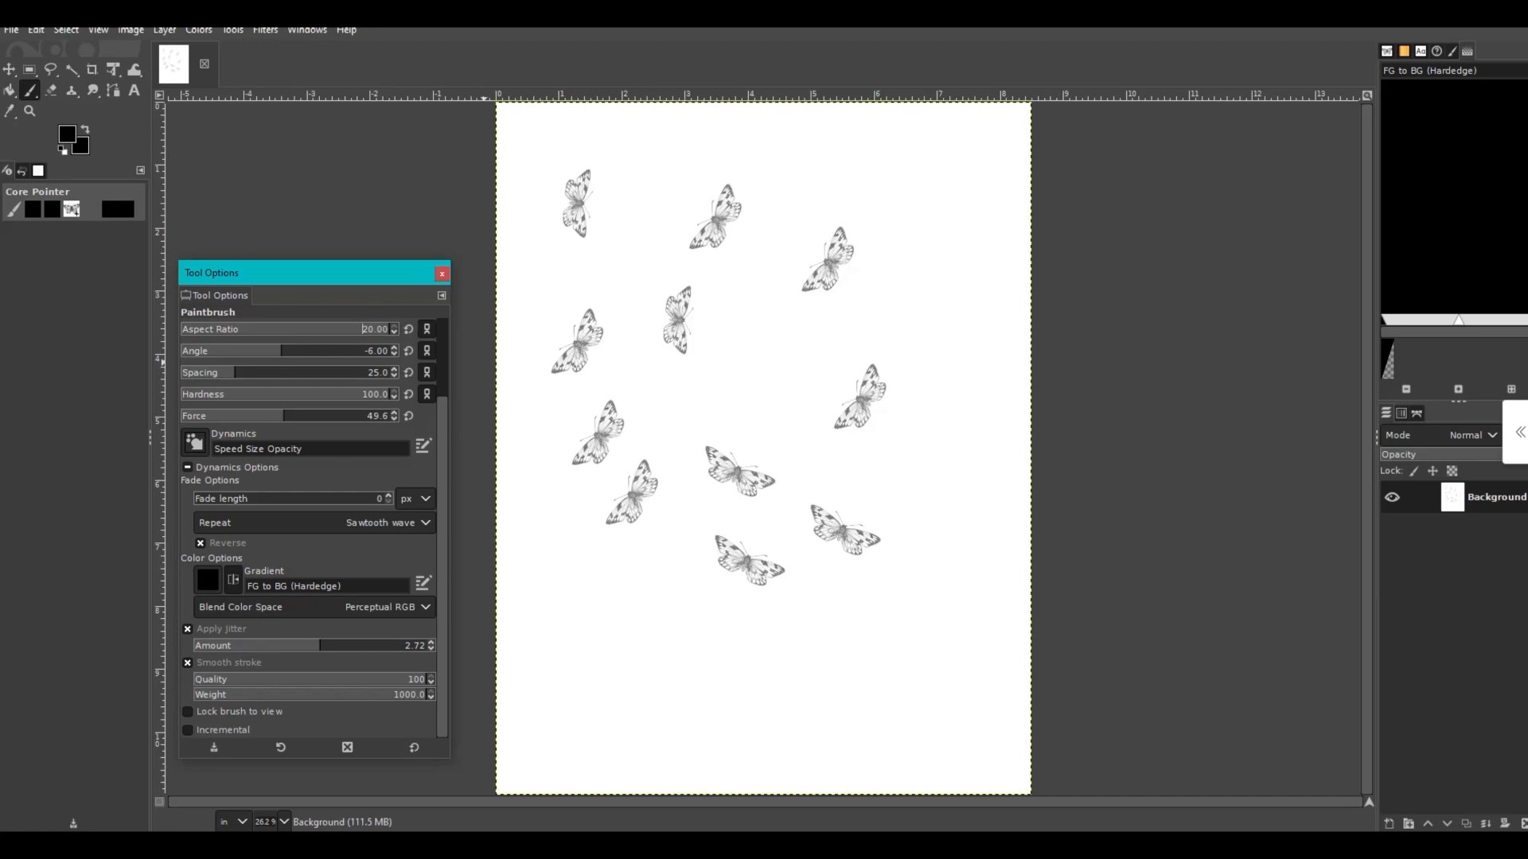
left_click_drag(386, 328, 295, 328)
- Stamp four wider butterflies, three across the lower part of the page and one toward the right side
left_click(600, 589)
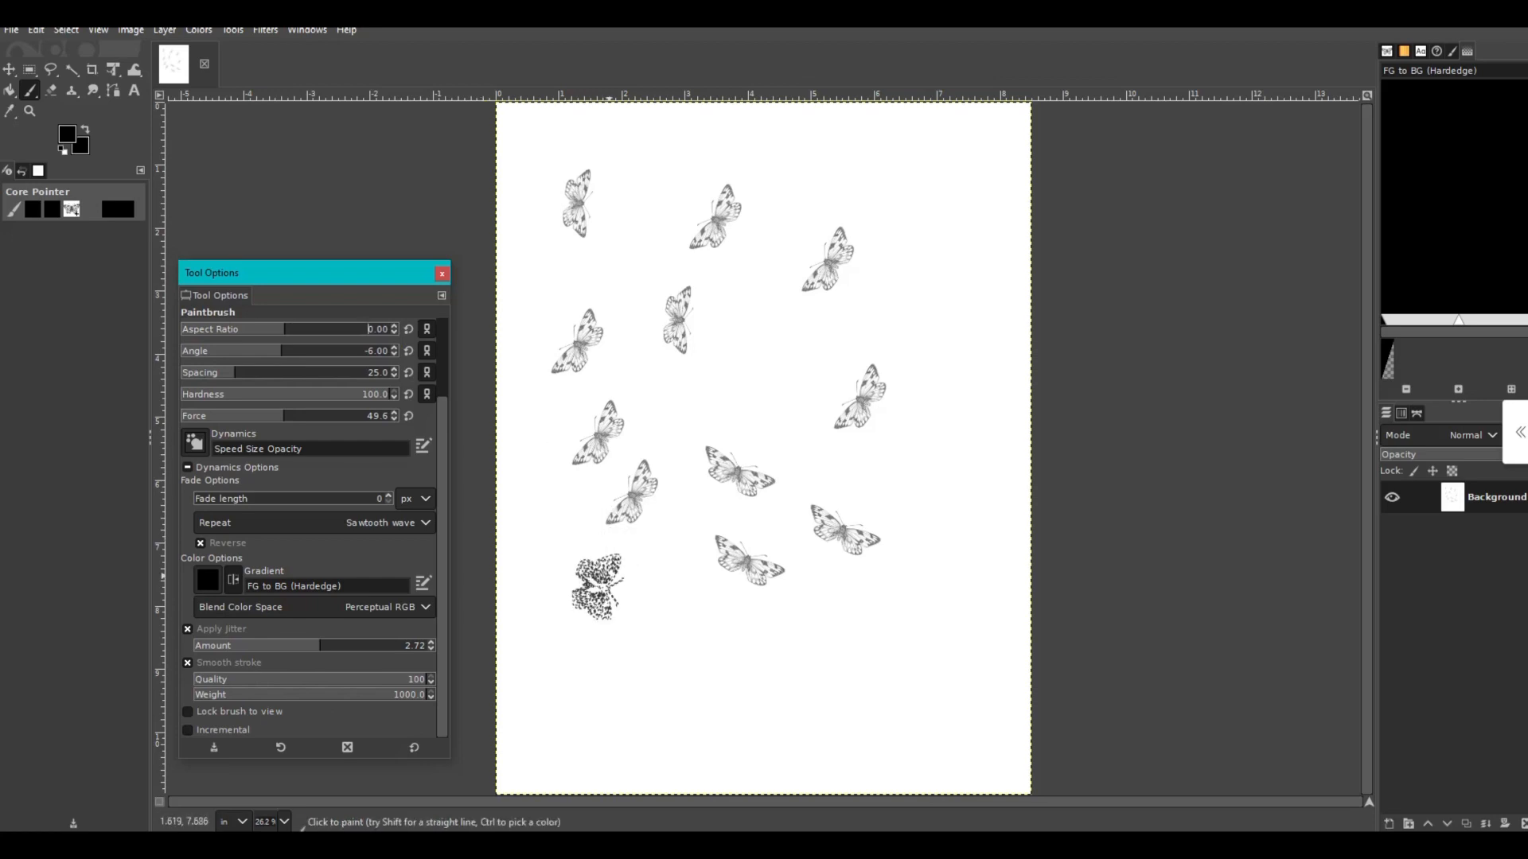
left_click_drag(600, 588, 600, 589)
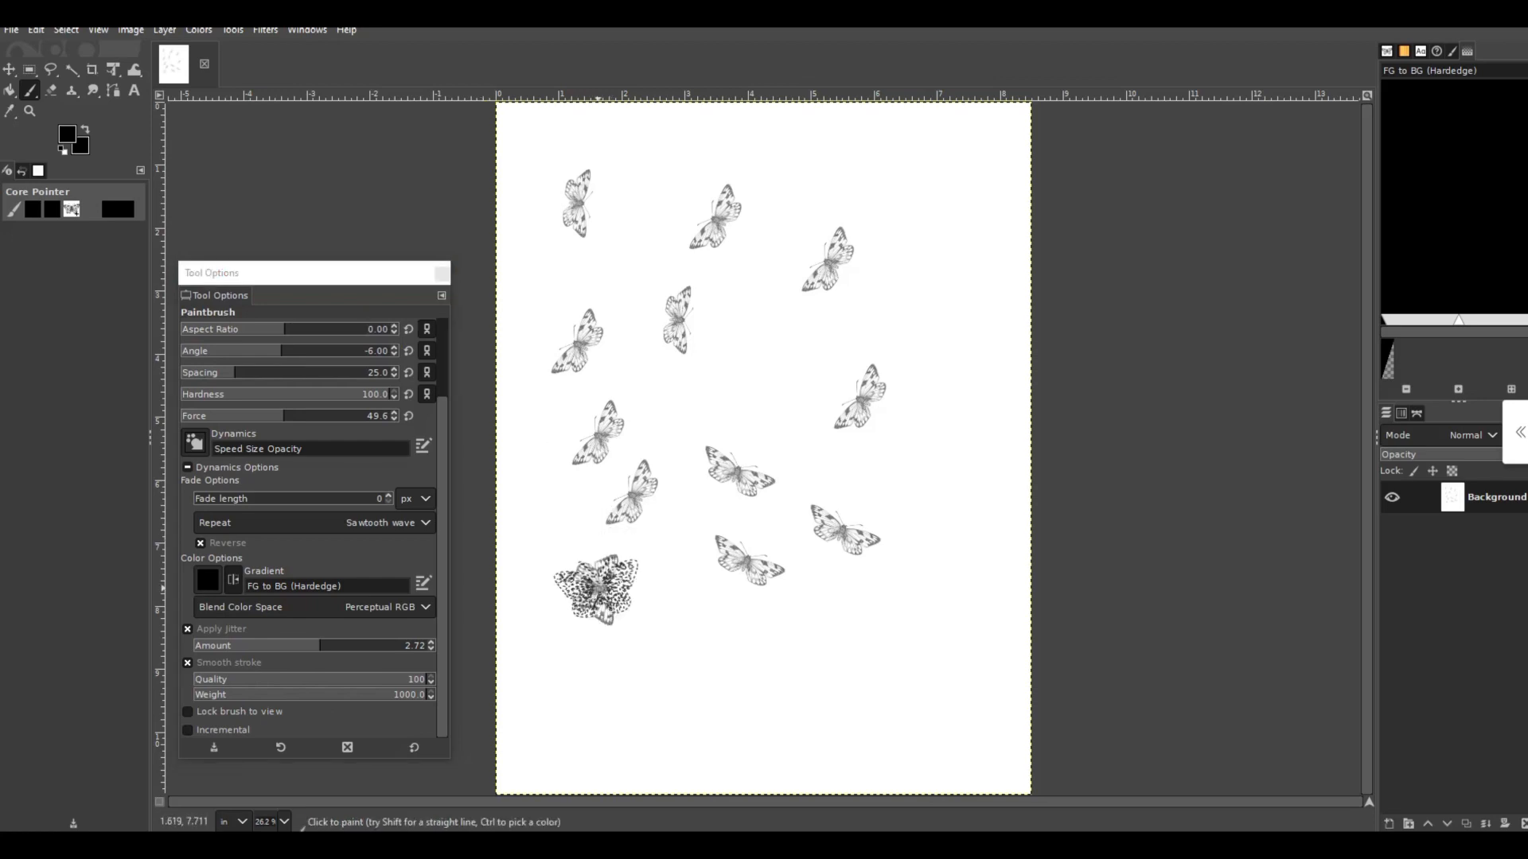
key("ctrl+z")
left_click(694, 637)
key("ctrl+z")
left_click(852, 627)
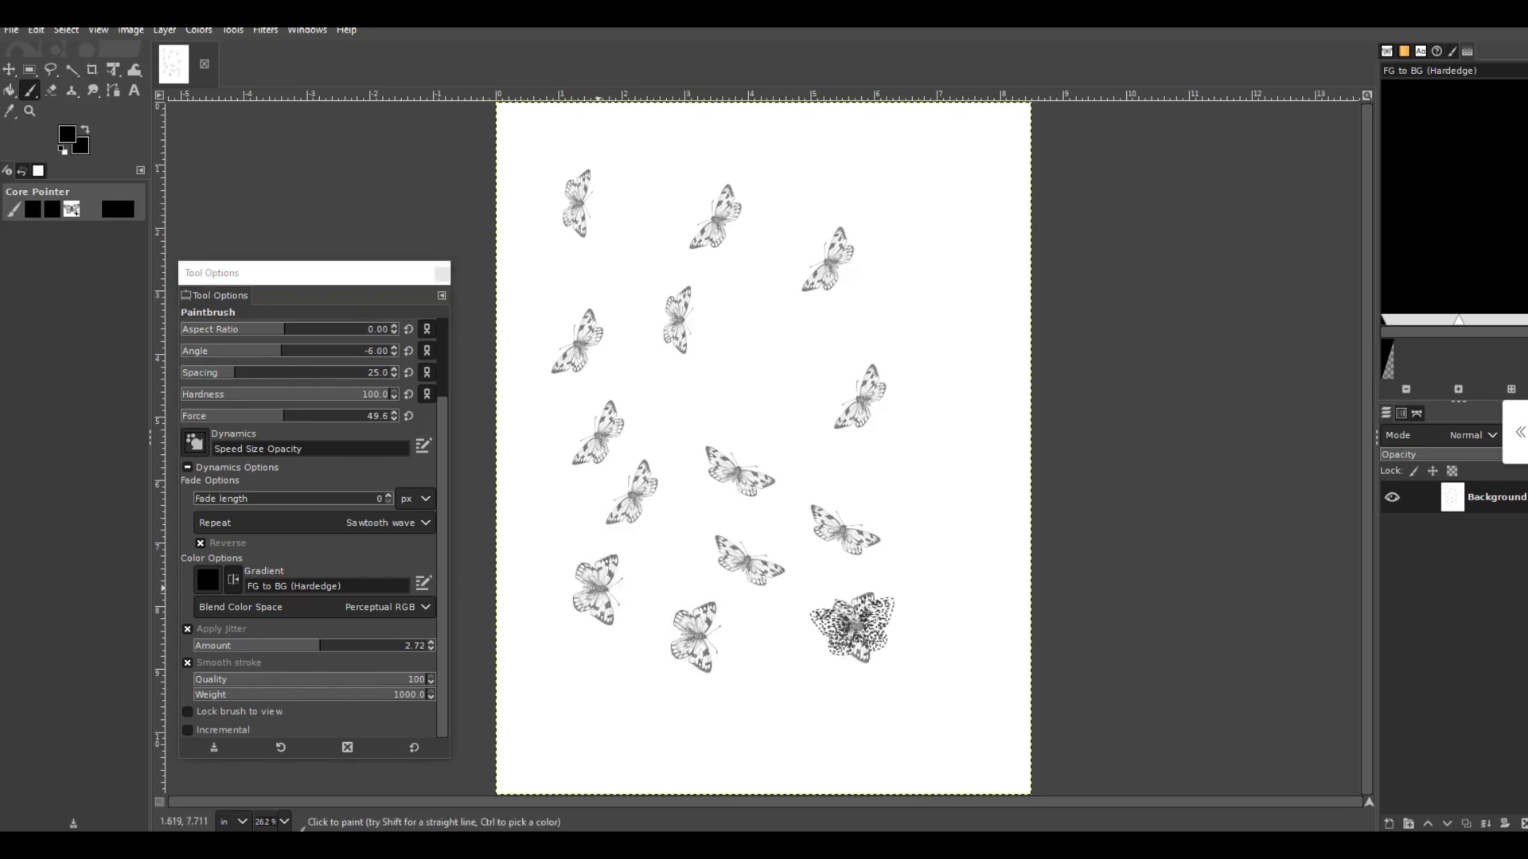
key("ctrl+z")
left_click(921, 471)
key("ctrl+z")
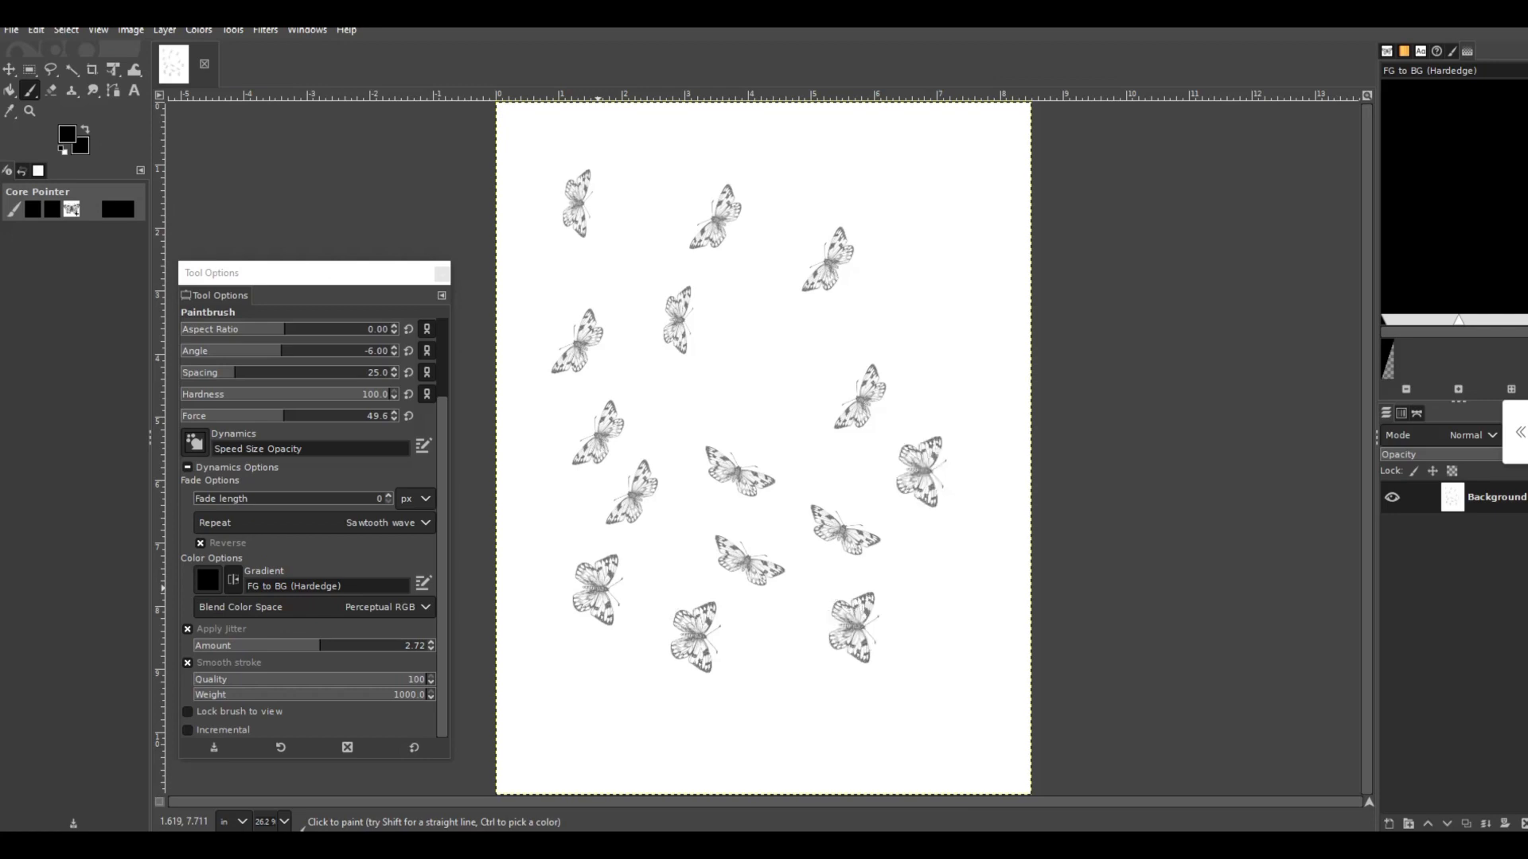
- Stamp five butterflies in the upper half of the page, two of them cut off by its left edge
left_click(739, 366)
key("ctrl+z")
left_click(968, 301)
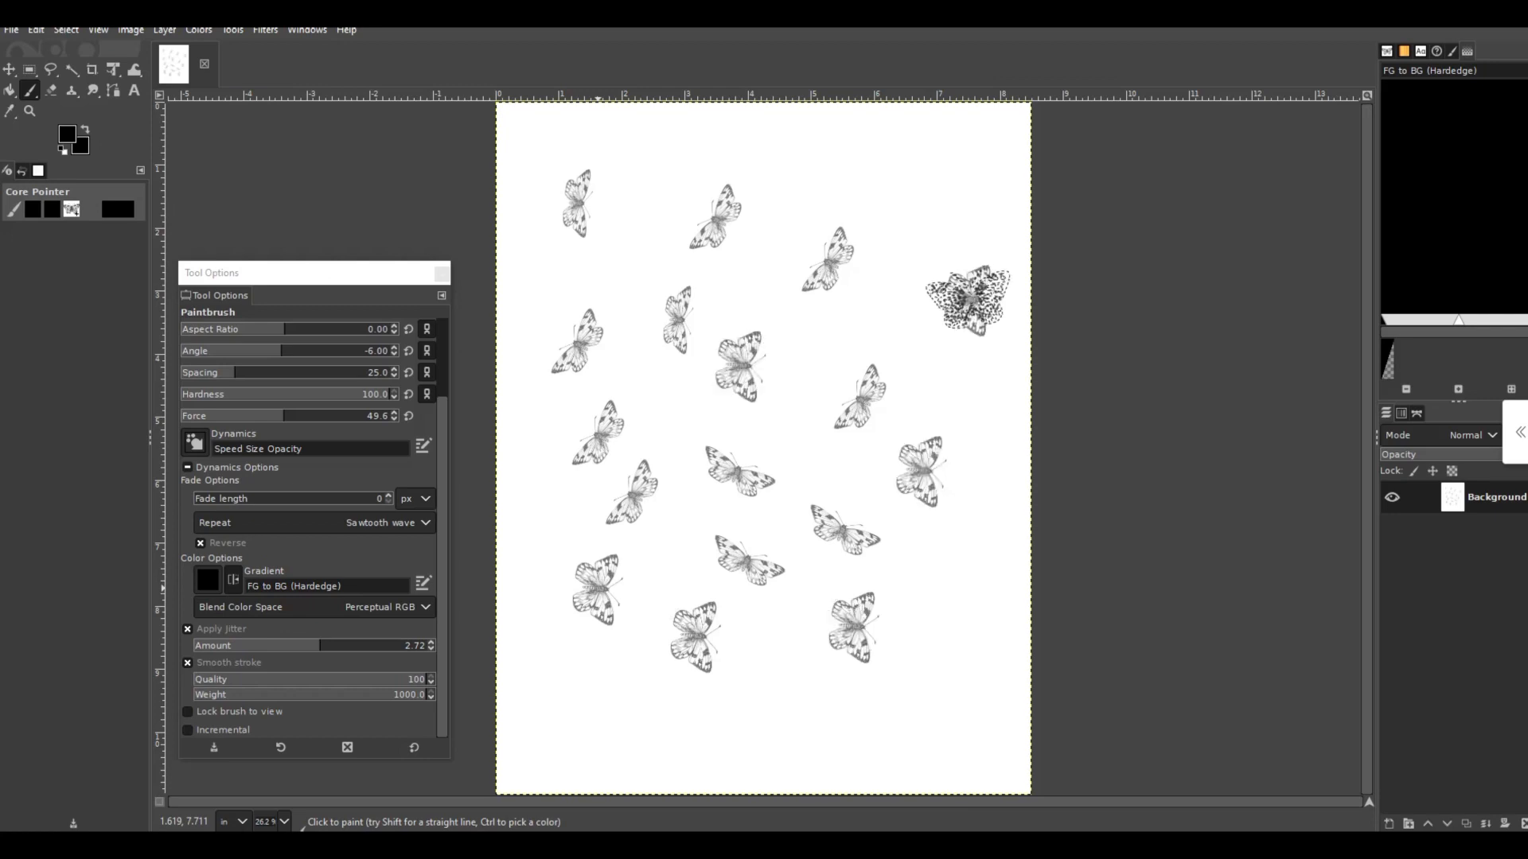
key("ctrl+z")
left_click(902, 171)
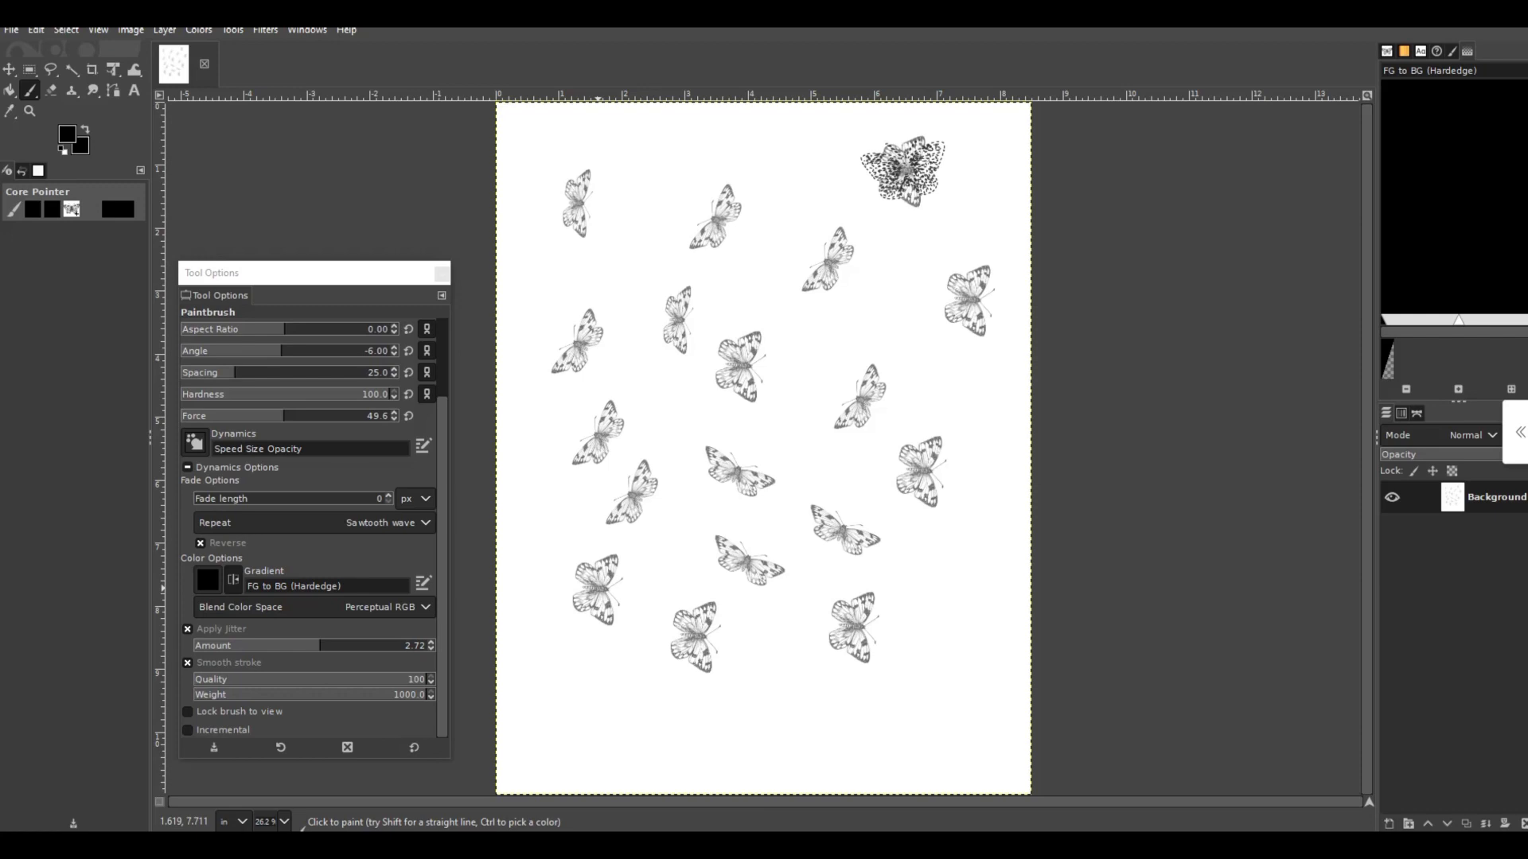
key("ctrl+z")
left_click(505, 127)
key("ctrl+z")
left_click(515, 326)
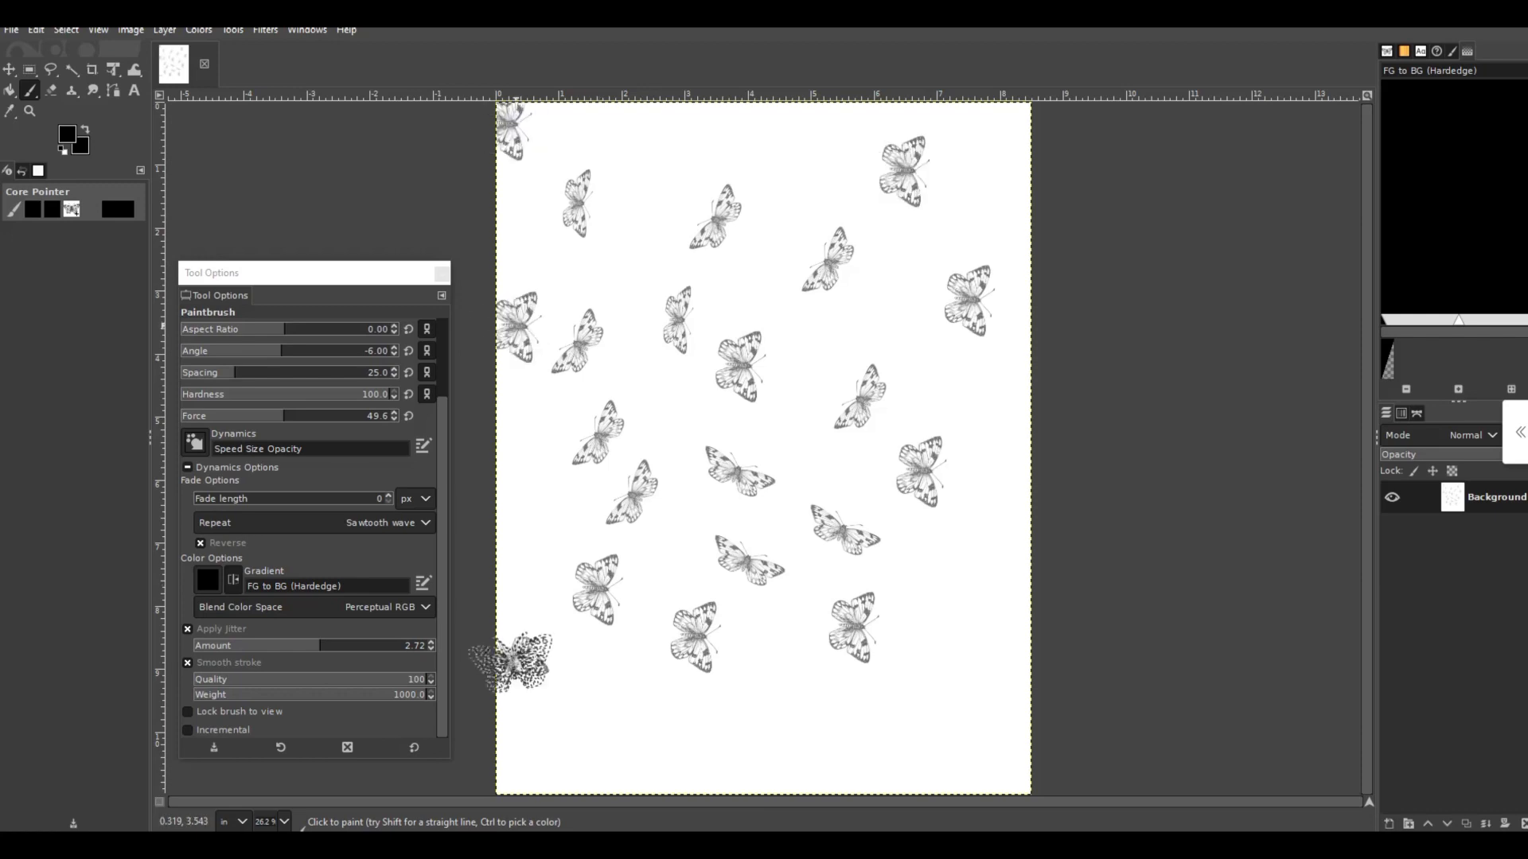
- Stamp nine more butterflies in the gaps along the page's bottom, right and top edges and at its lower left edge
left_click(510, 662)
left_click(698, 741)
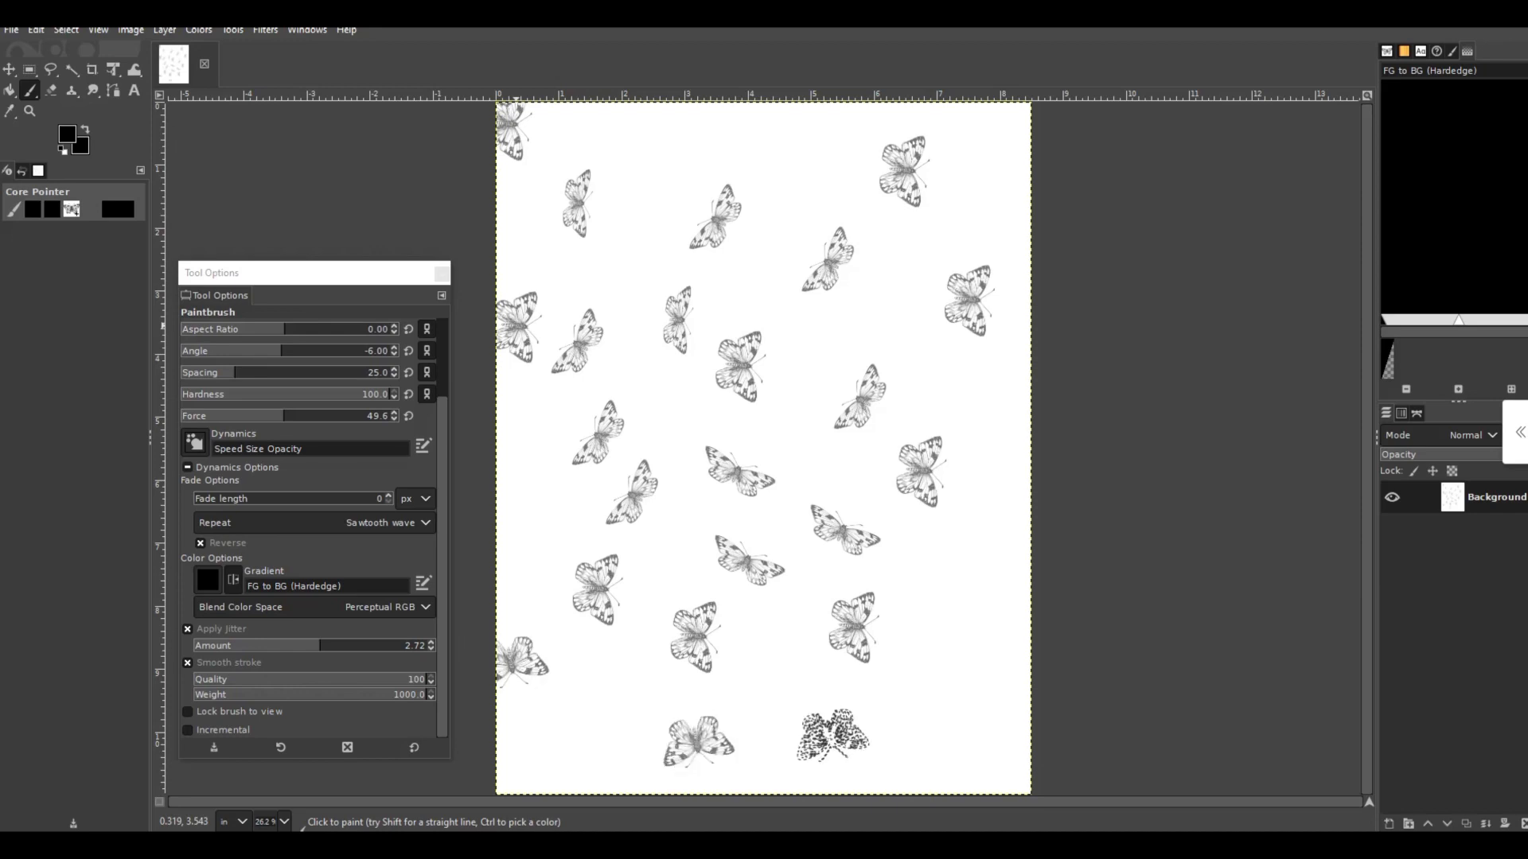
left_click(830, 735)
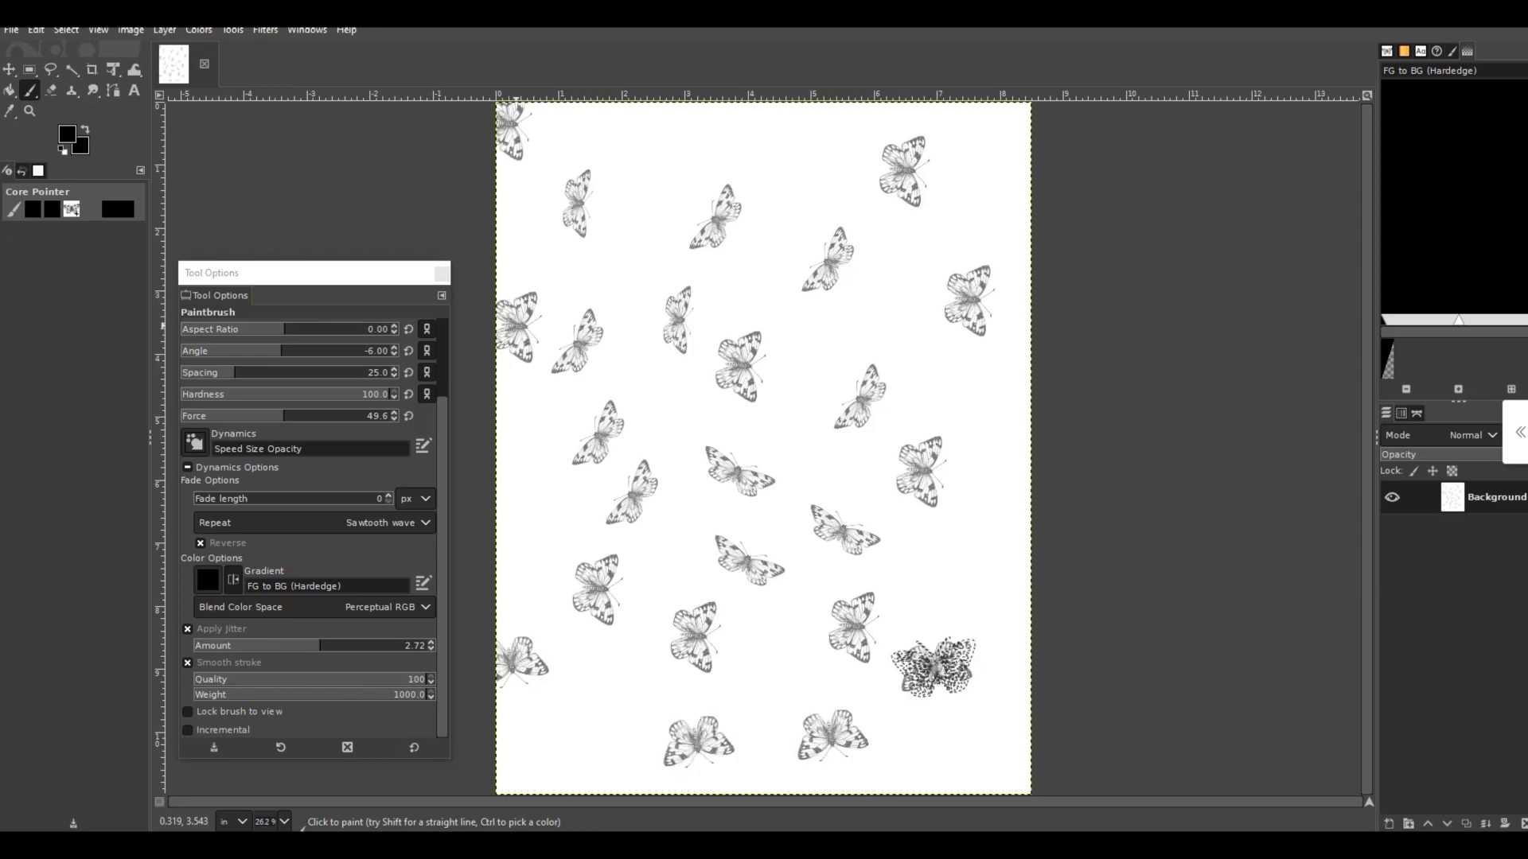
left_click(933, 666)
left_click(1019, 744)
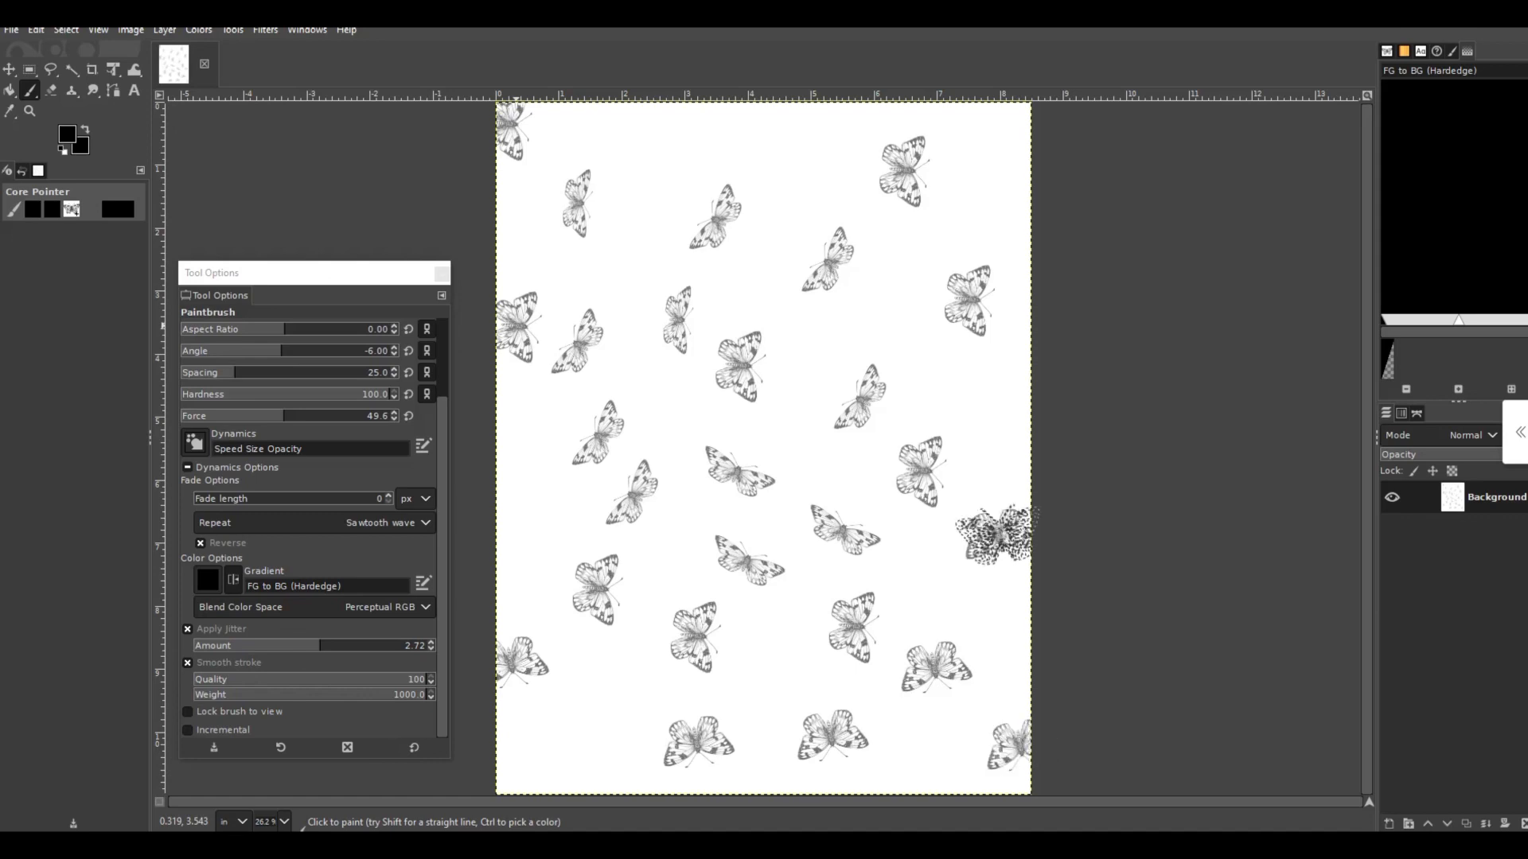
left_click(994, 534)
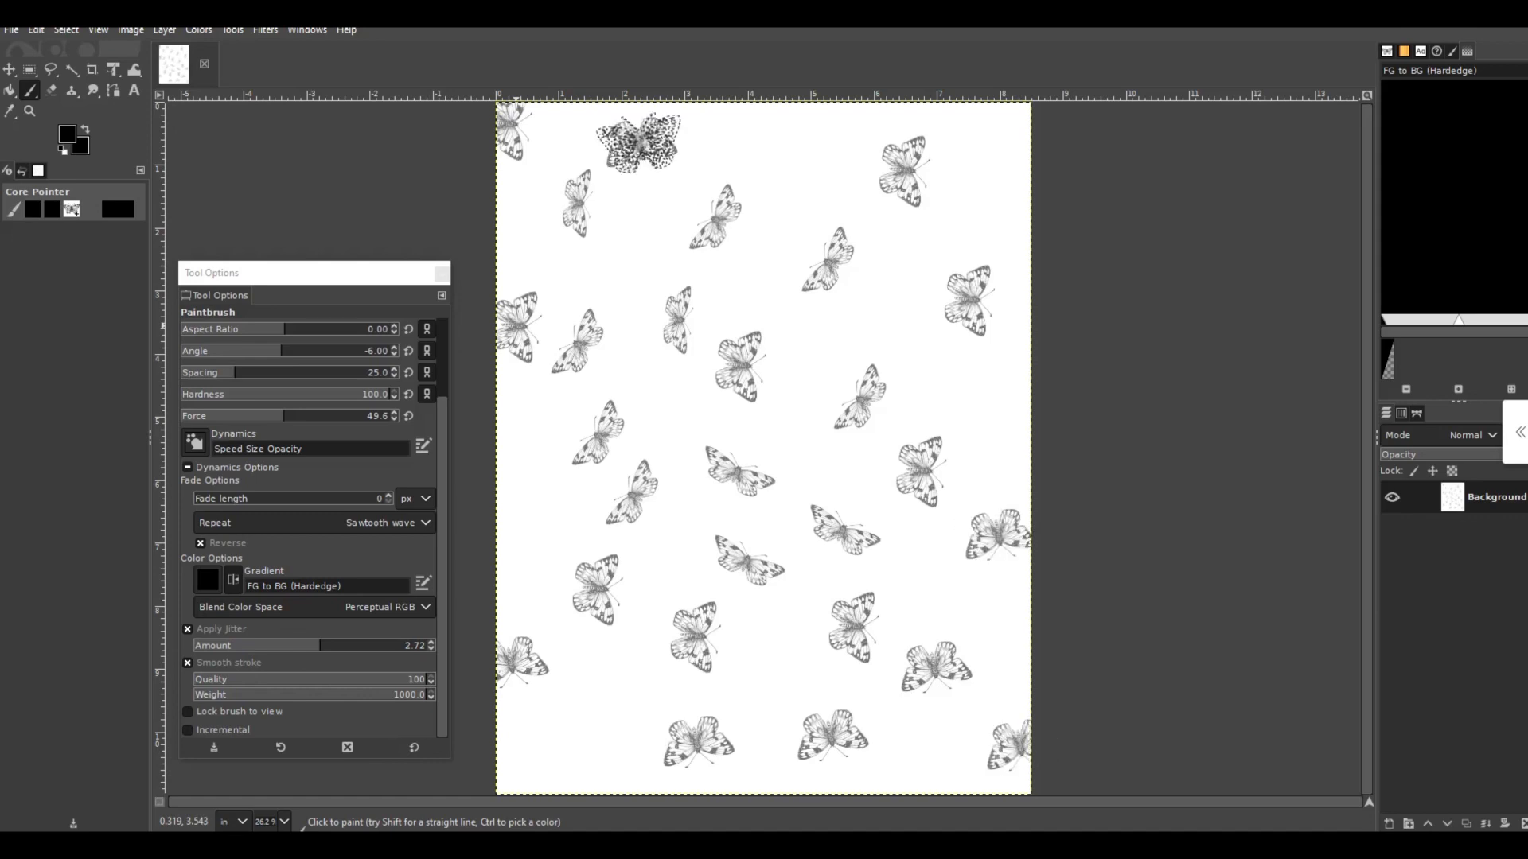
left_click(639, 142)
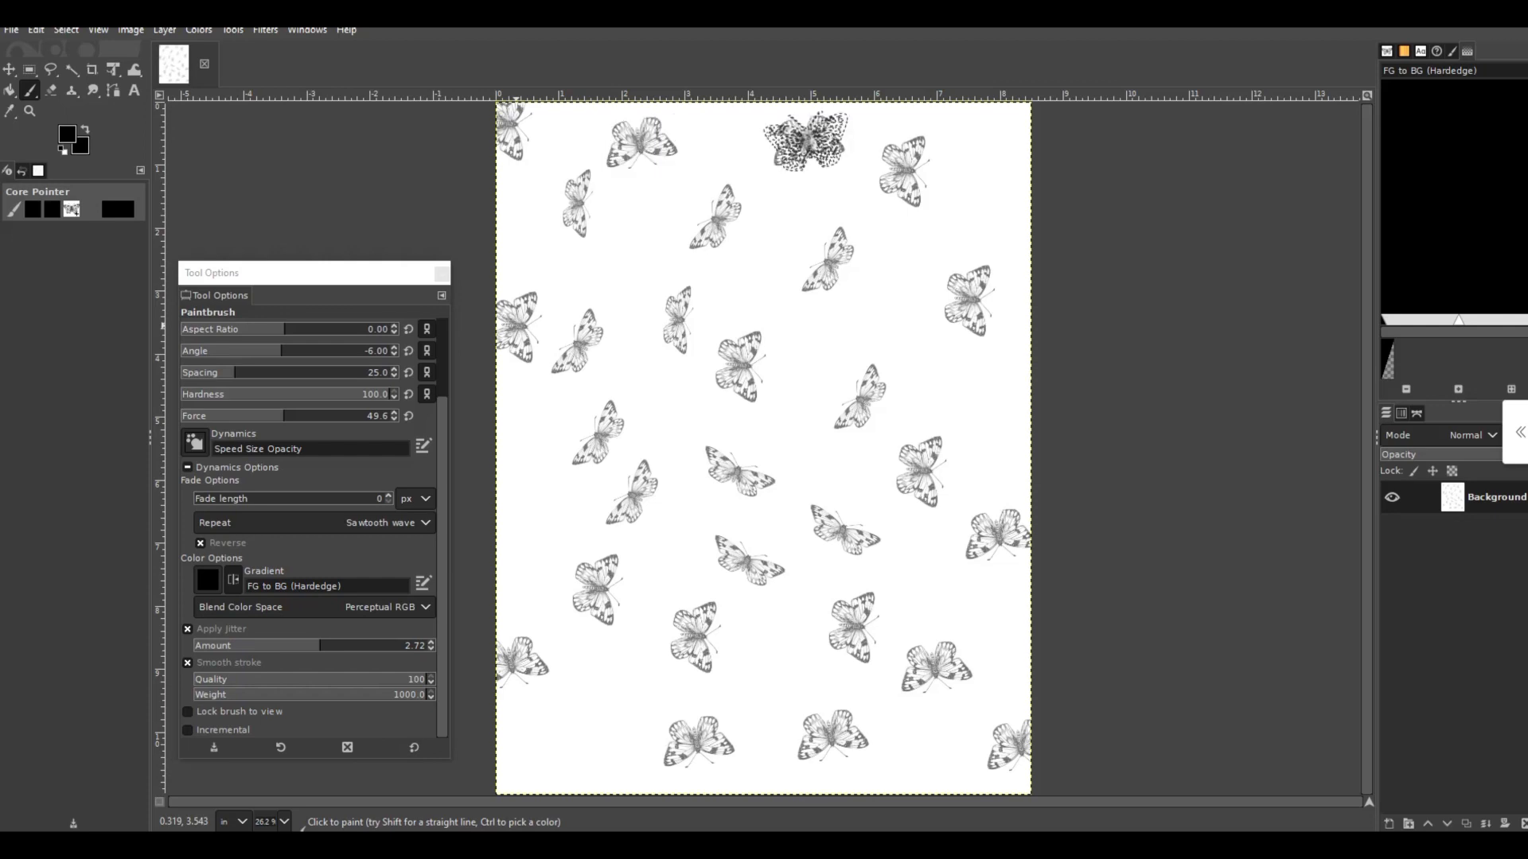
left_click(806, 141)
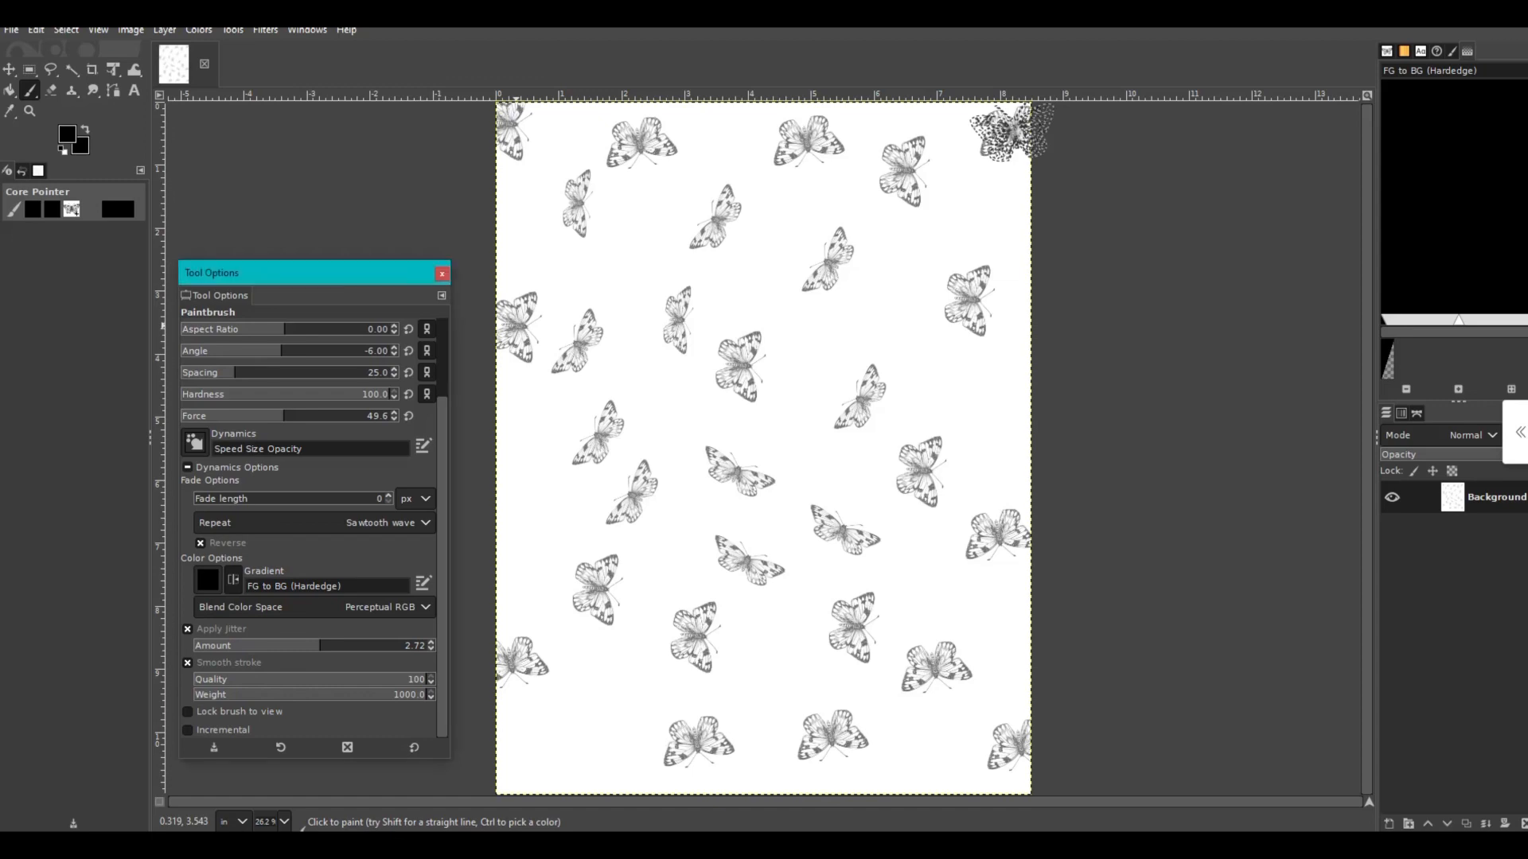
- Set the brush size to 542 and stamp four smaller butterflies between the large ones in the left and center of the page
scroll(397, 413, "up", 3)
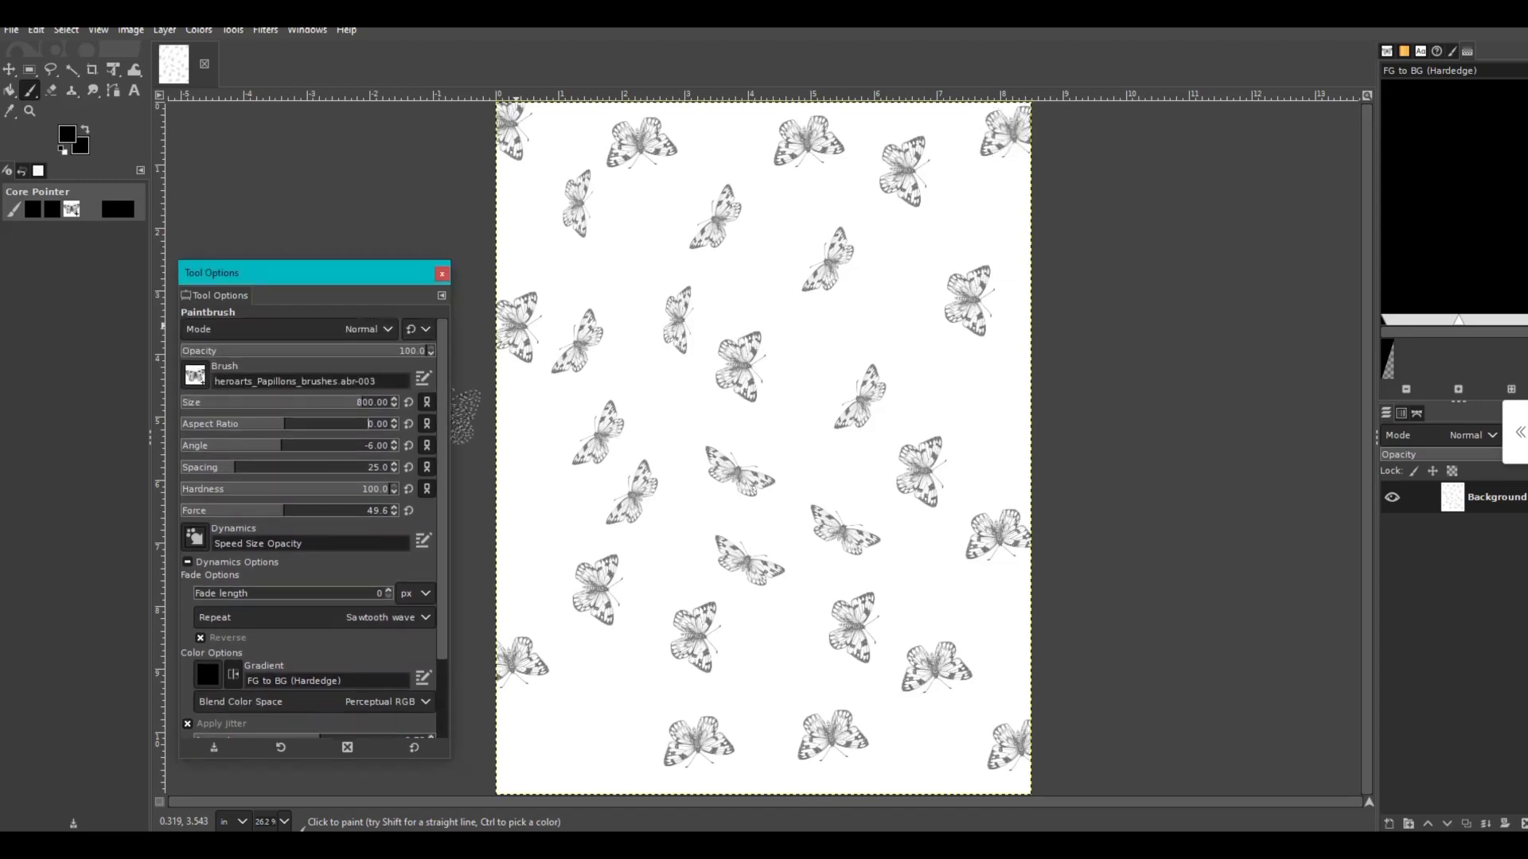
left_click_drag(362, 402, 326, 403)
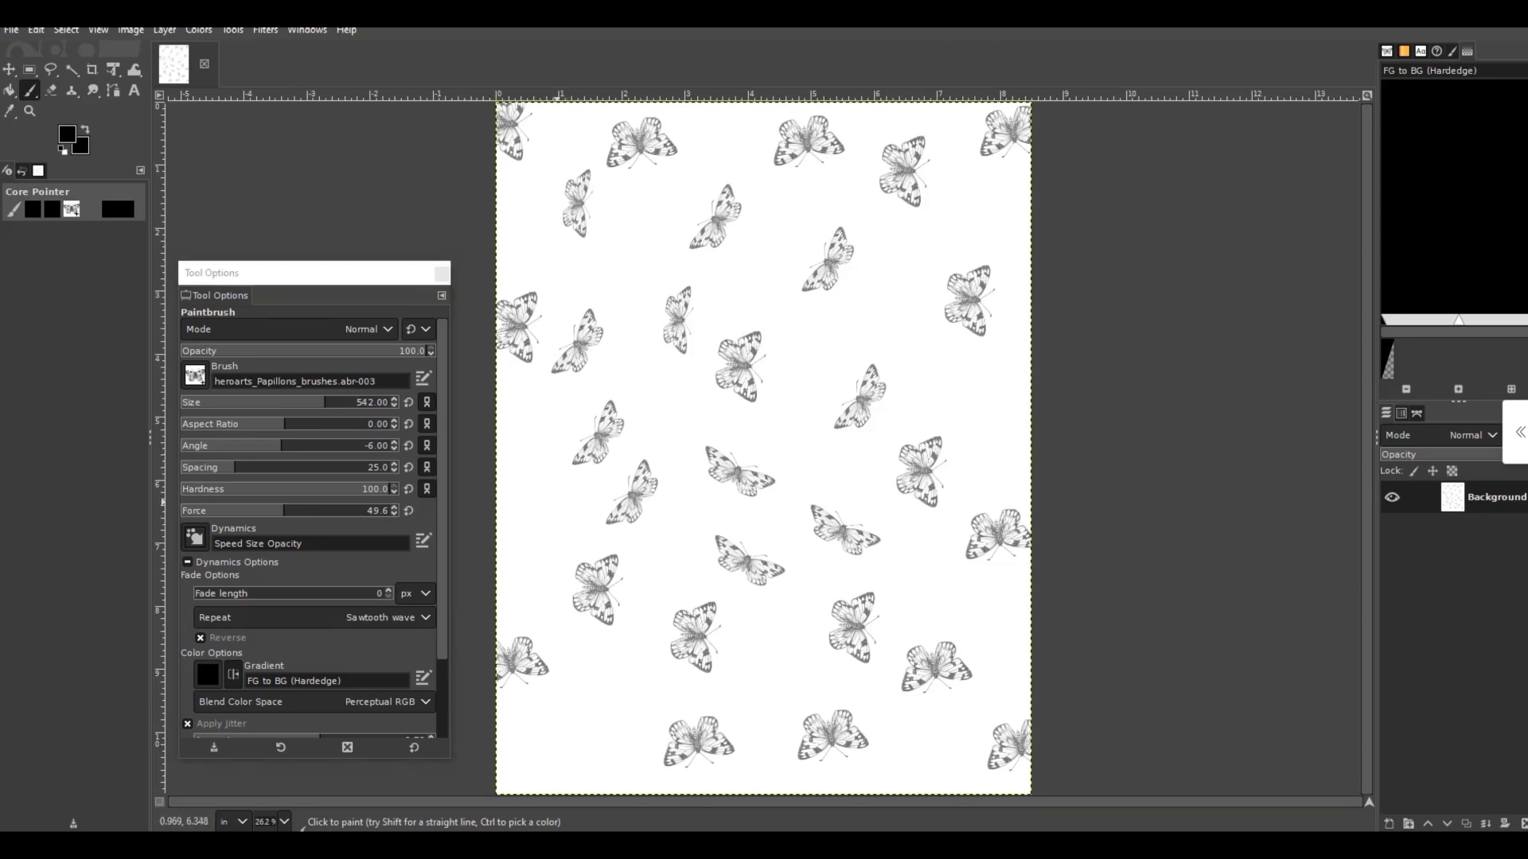
left_click(555, 504)
key("ctrl+z")
left_click(669, 412)
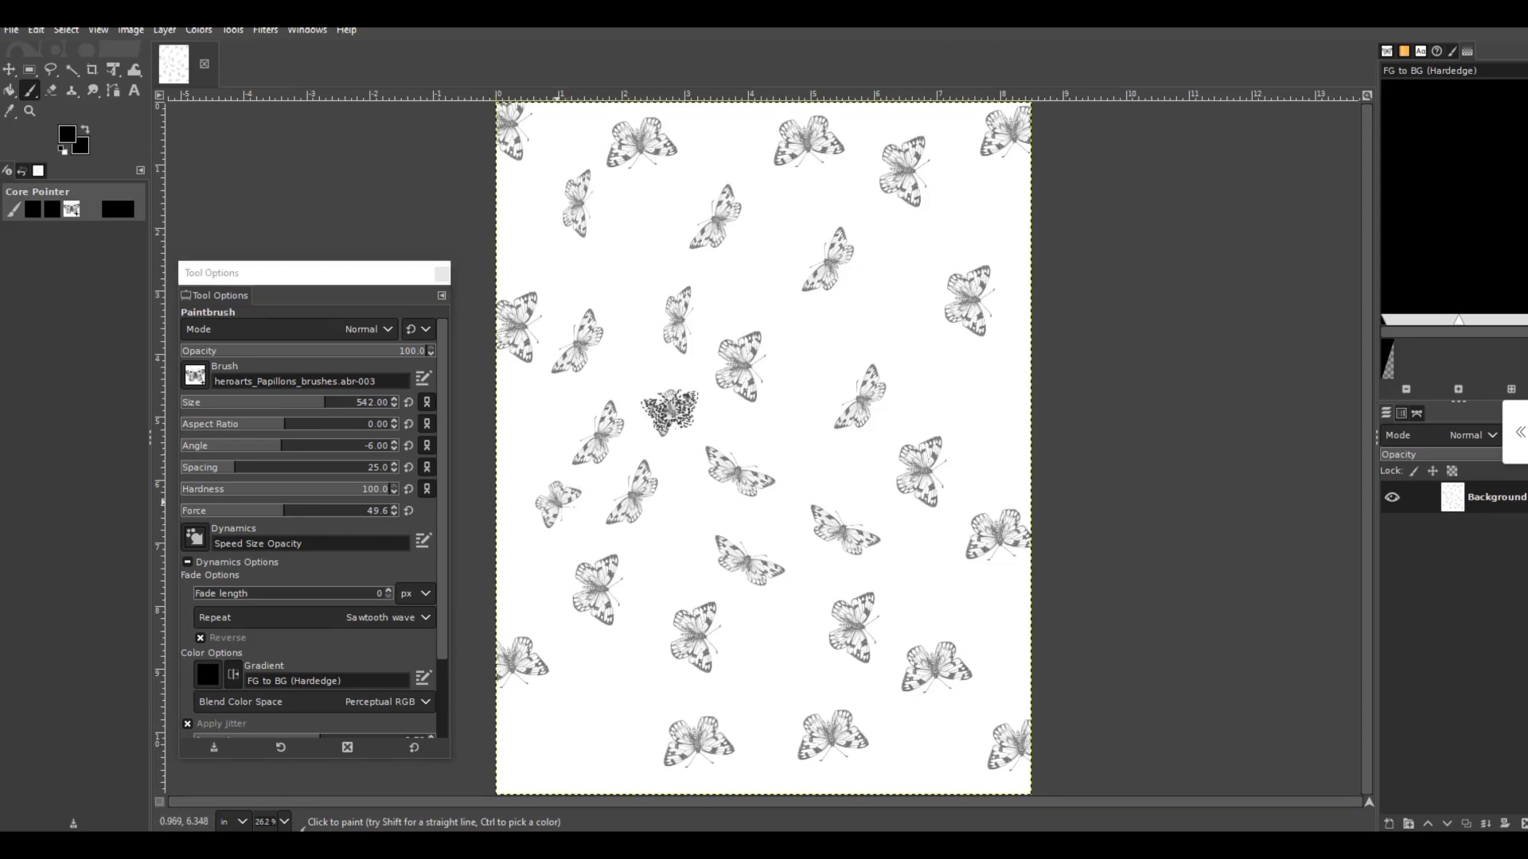
left_click(608, 282)
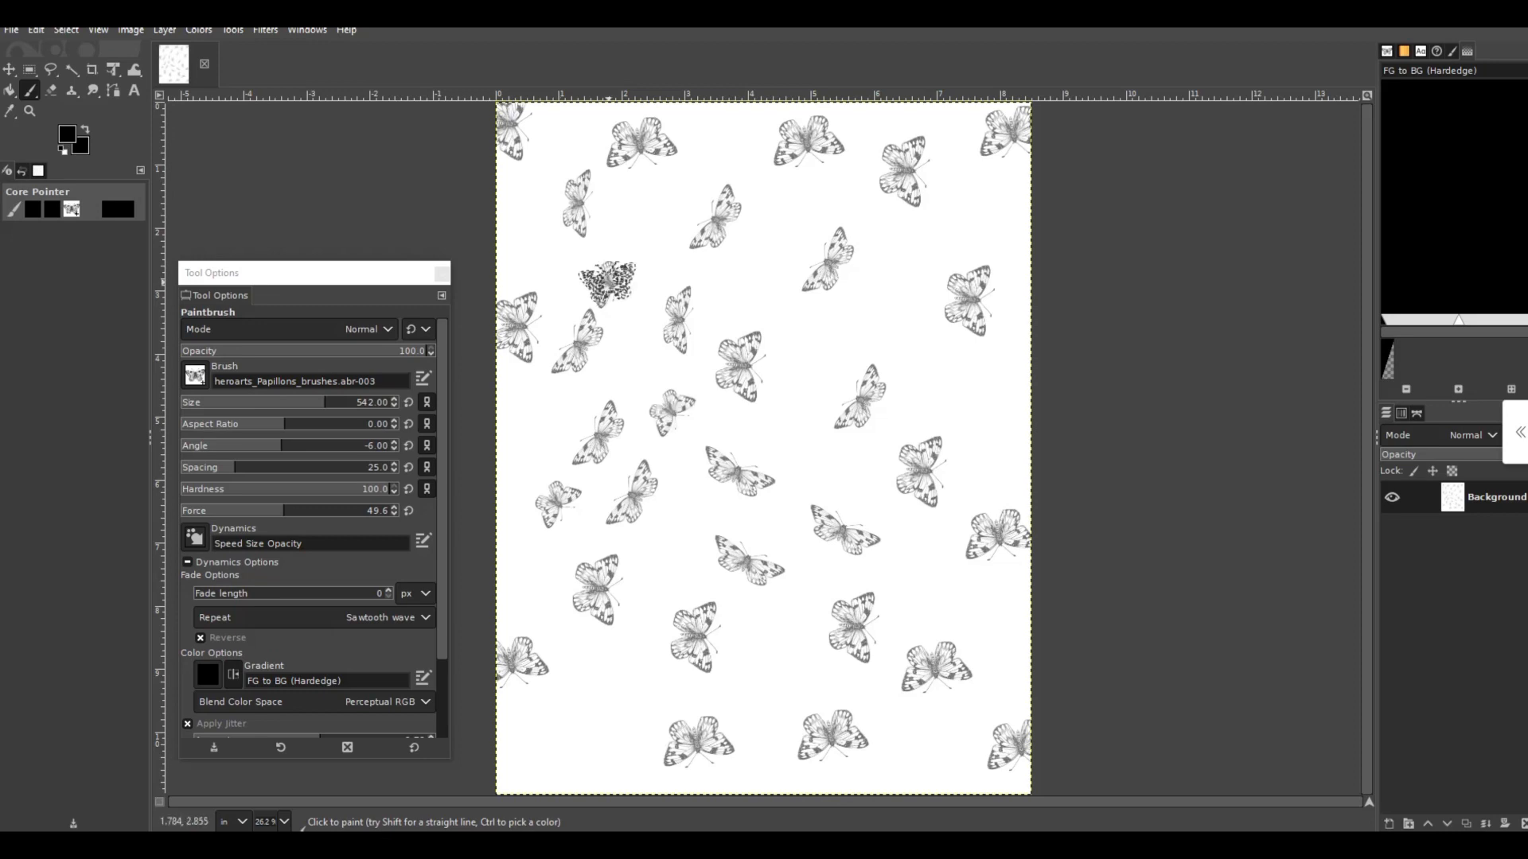
key("ctrl+z")
left_click(739, 282)
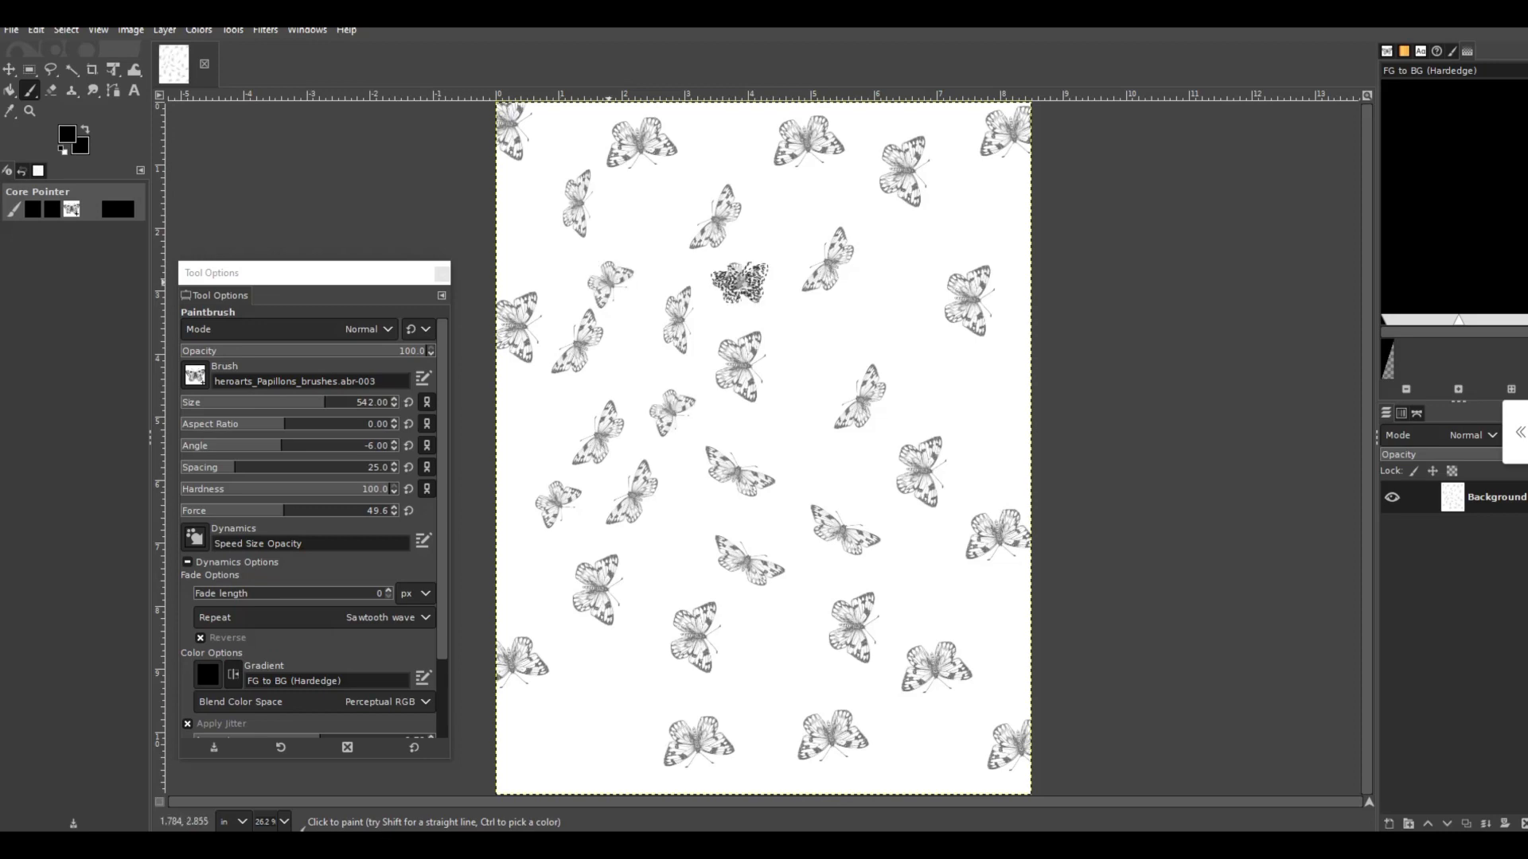
- Stamp four small butterflies in the gaps of the page's upper left area
left_click(726, 135)
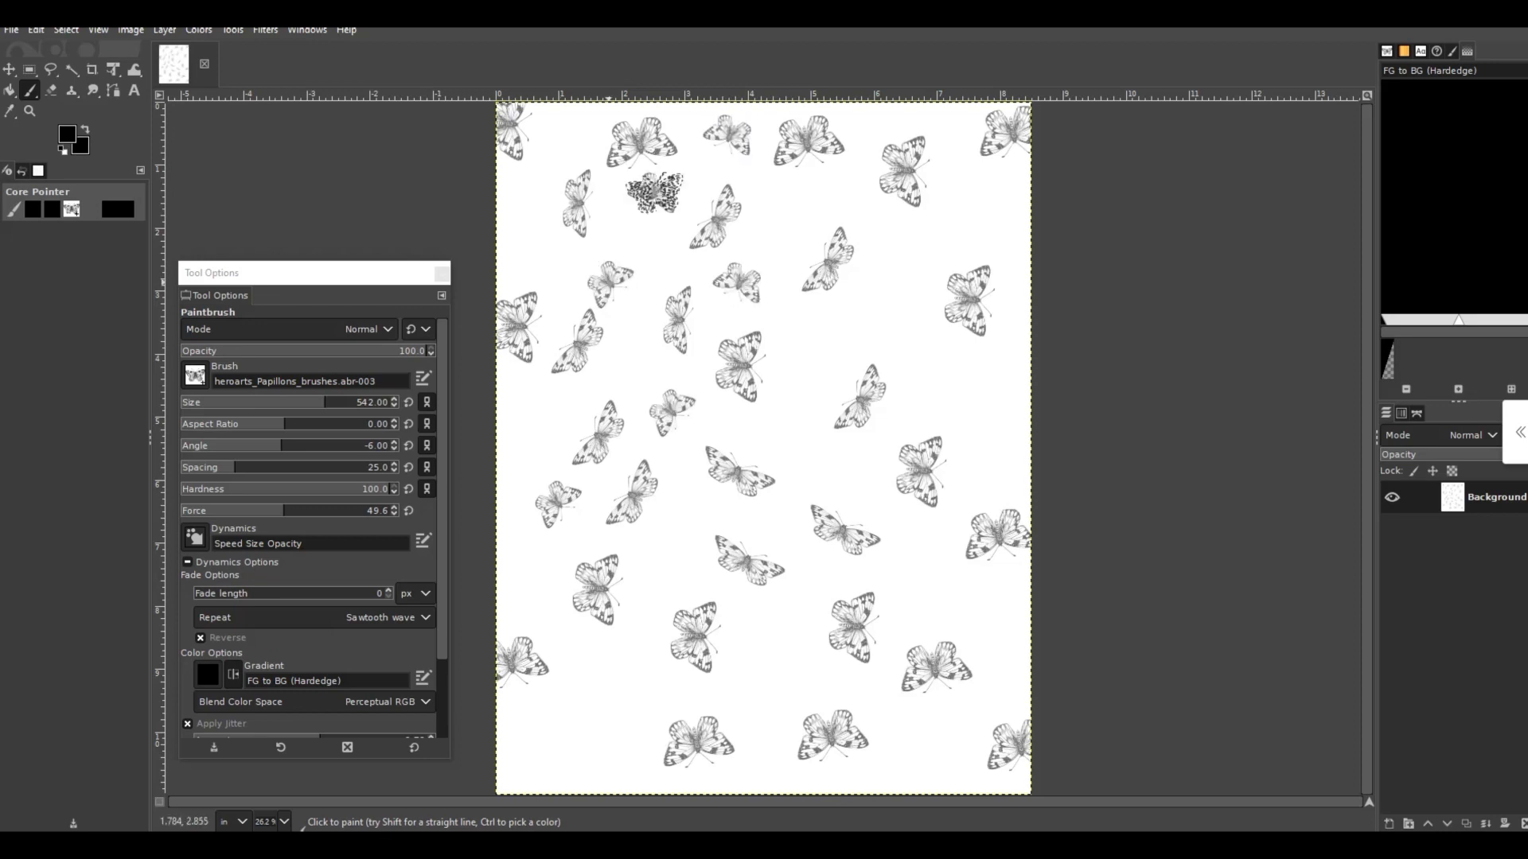
left_click(654, 192)
left_click(517, 217)
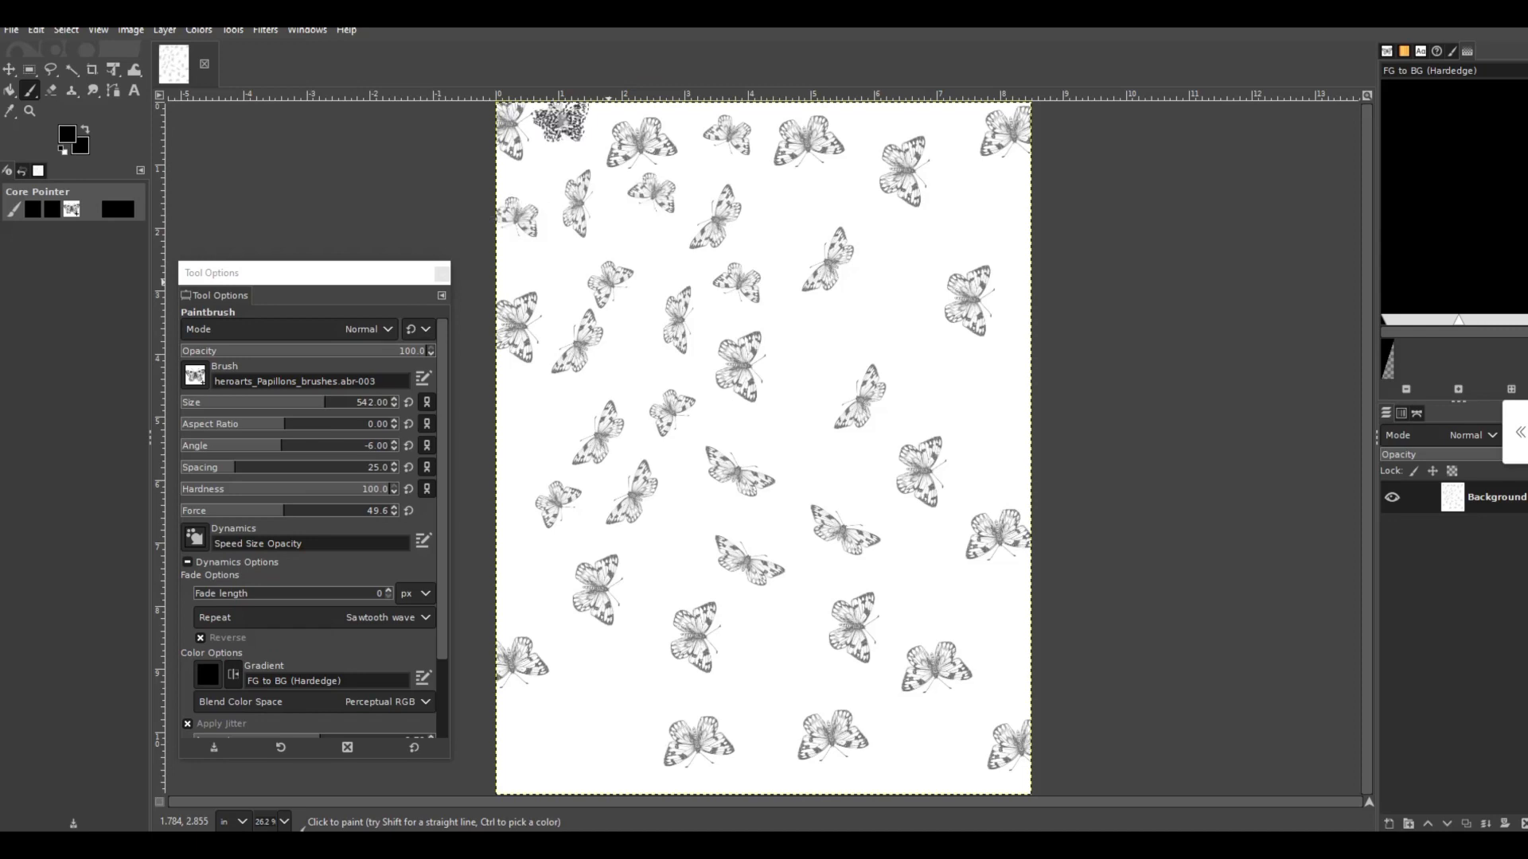
left_click(560, 121)
- Stamp seven small butterflies in the gaps across the center and upper right of the page
left_click(814, 336)
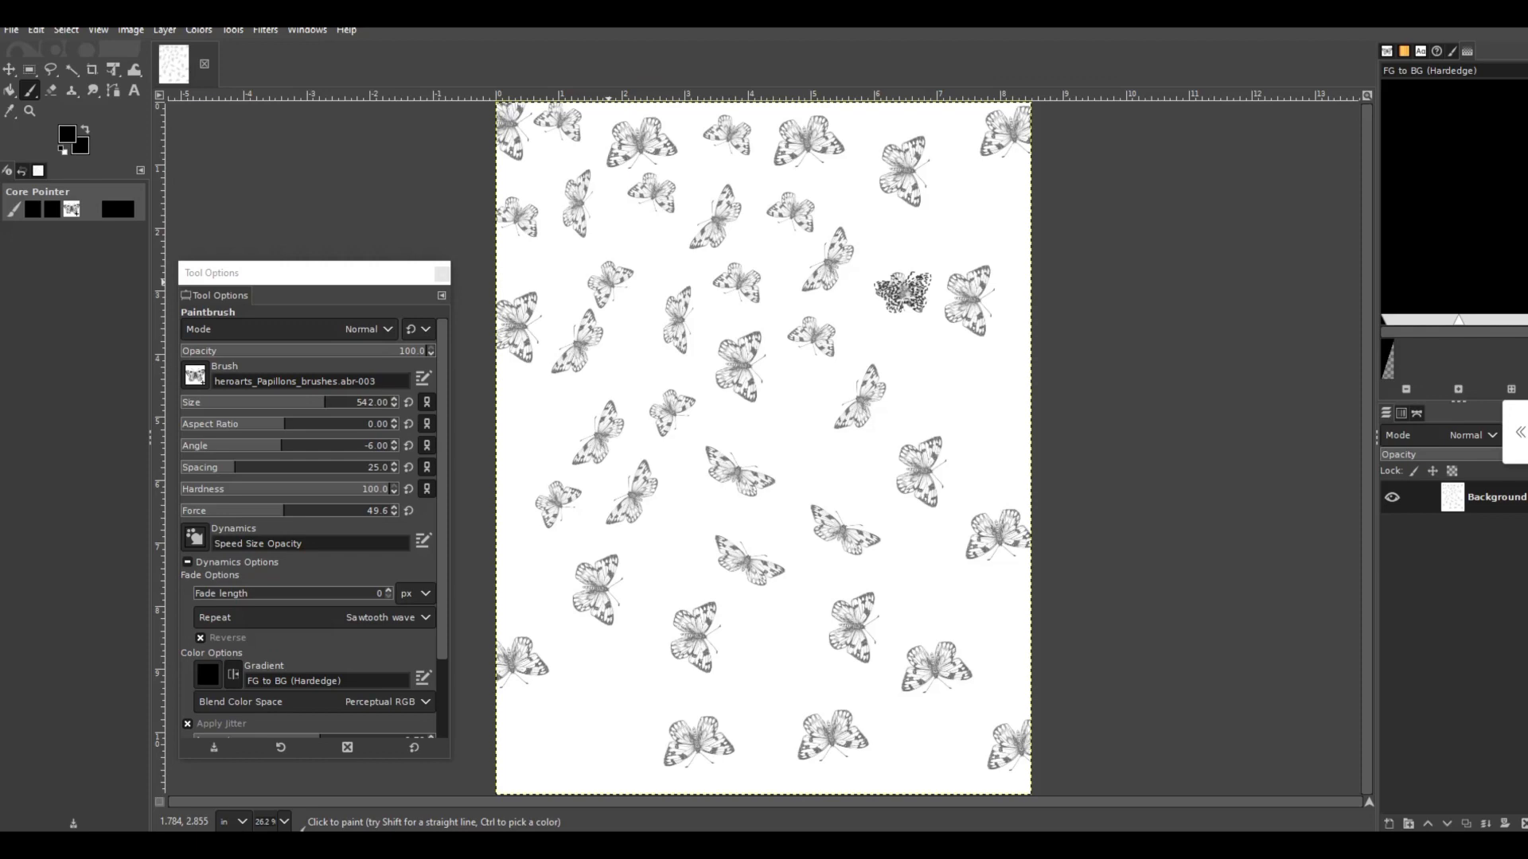
left_click(989, 210)
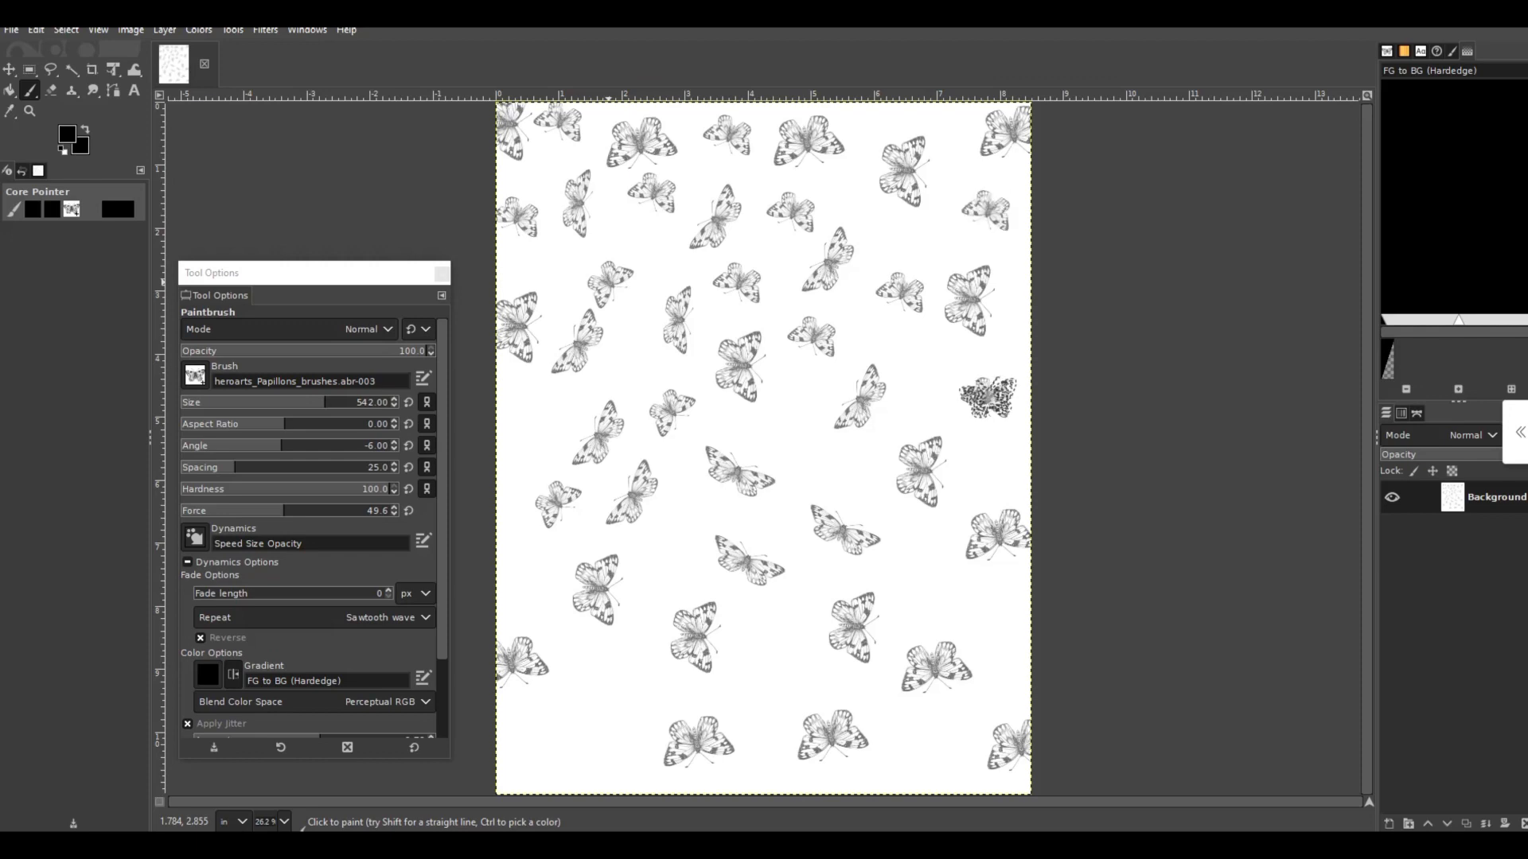
left_click(986, 397)
left_click(843, 482)
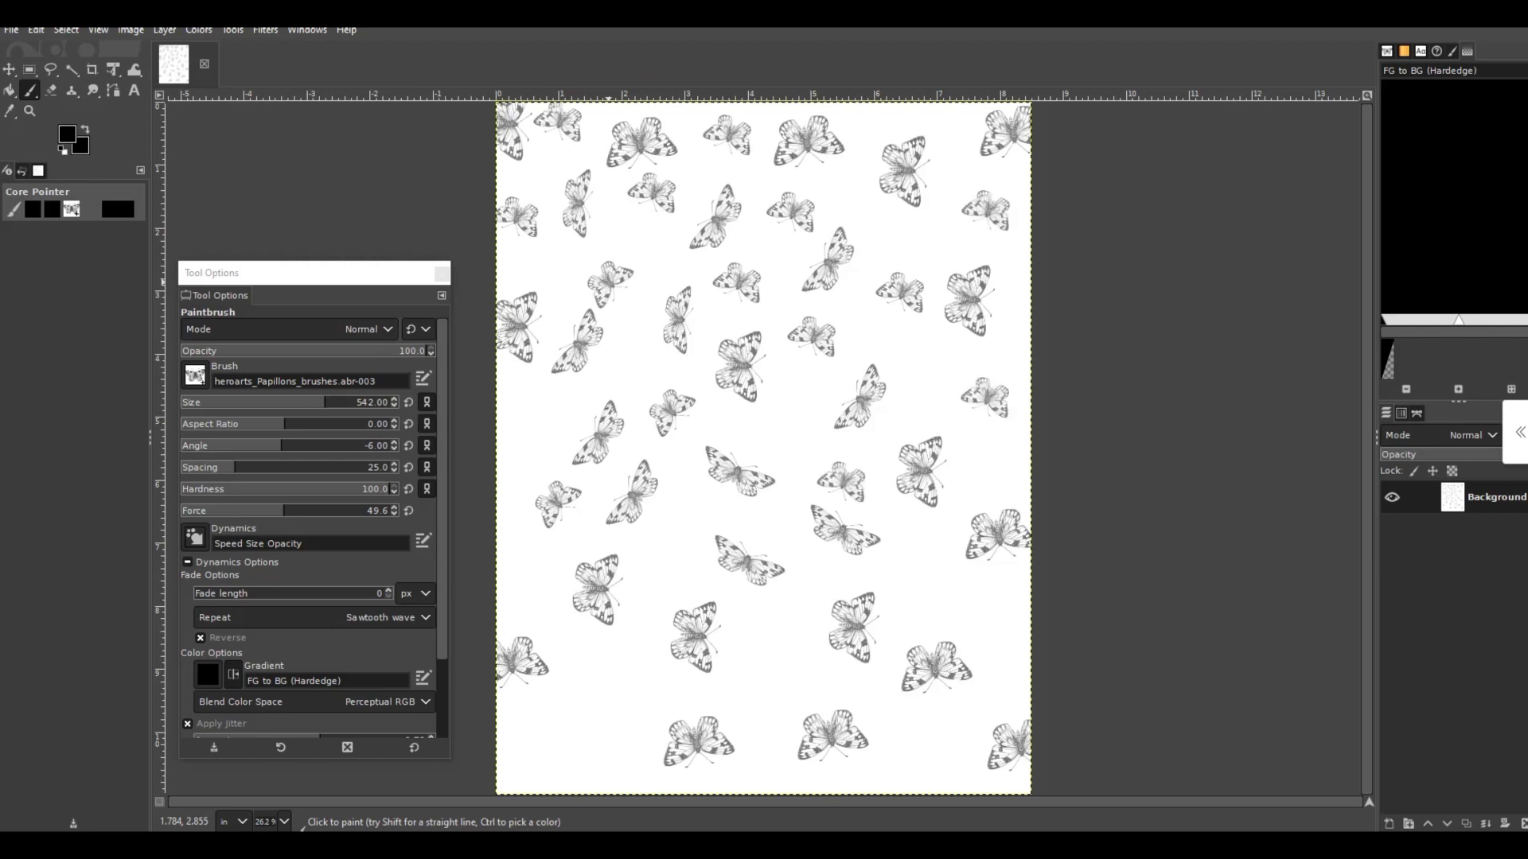
left_click(770, 437)
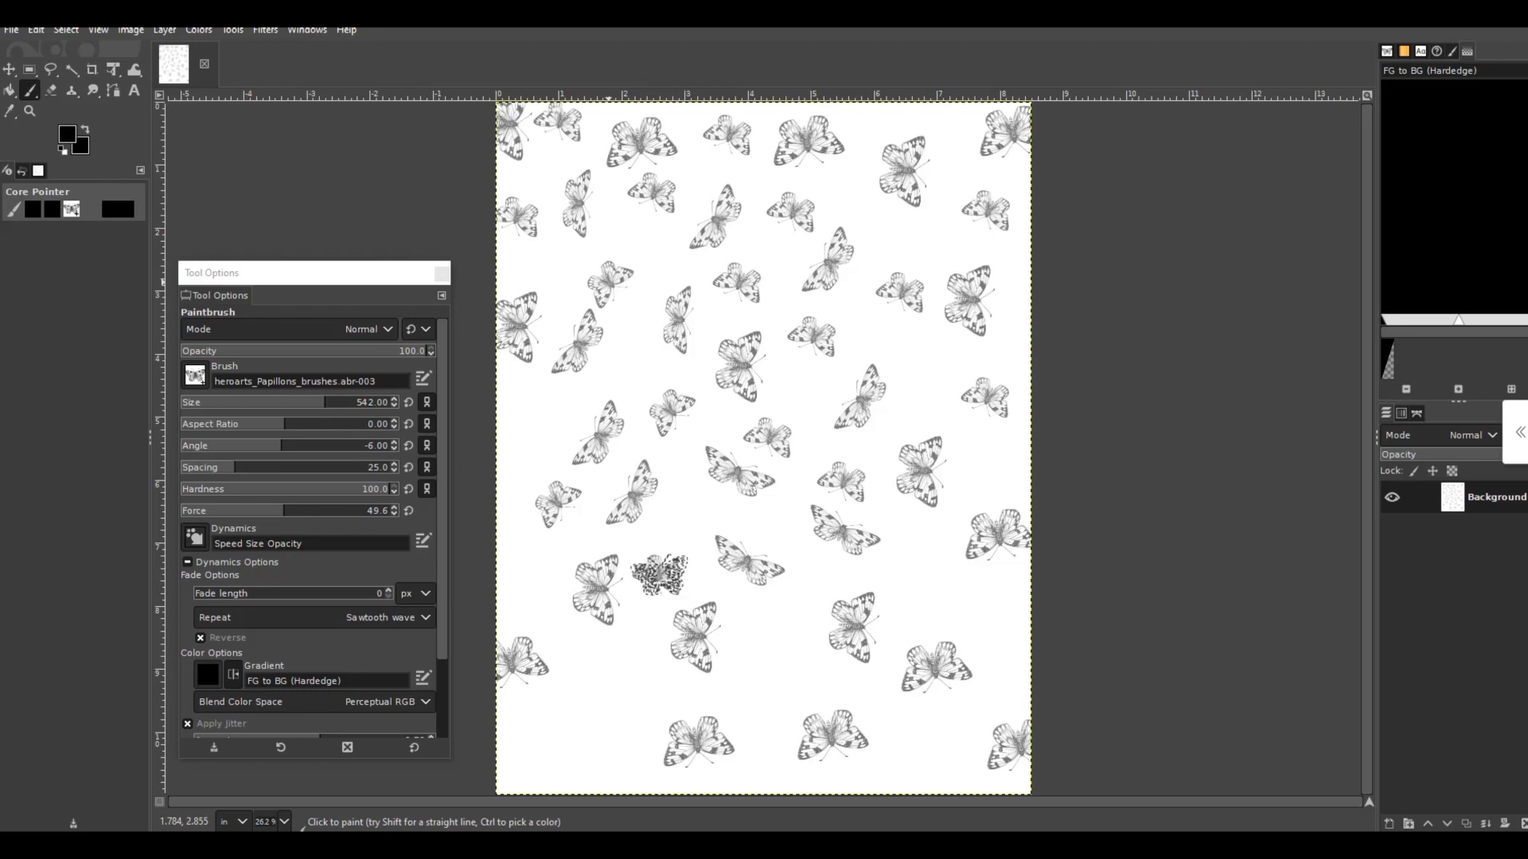
- Stamp eight small butterflies, seven filling gaps in the lower part of the page and one at the middle of its left edge
left_click(657, 575)
left_click(598, 669)
left_click_drag(545, 735, 549, 733)
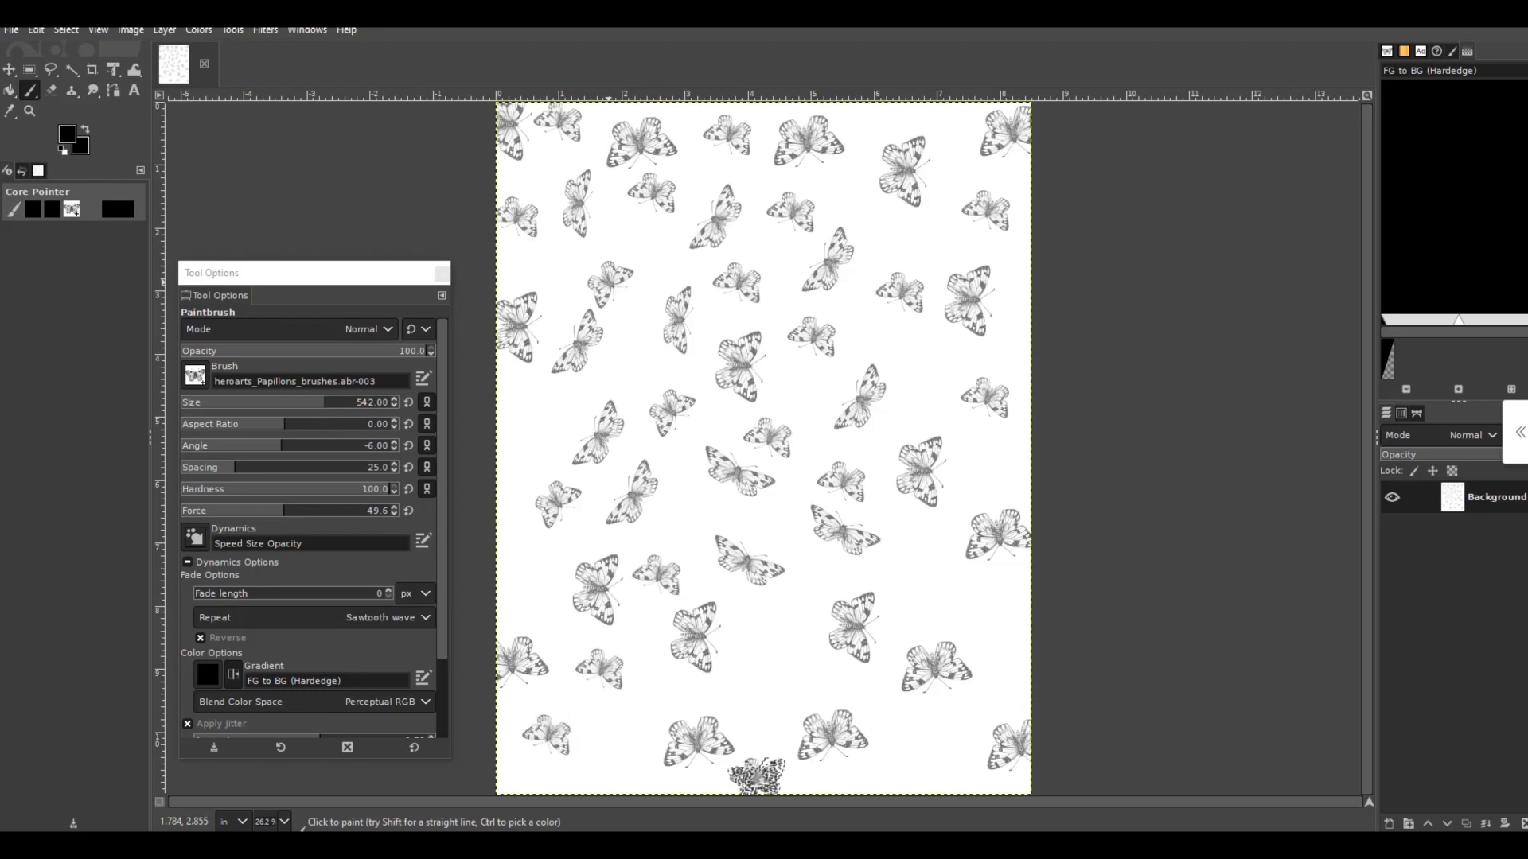
left_click(756, 776)
left_click(783, 675)
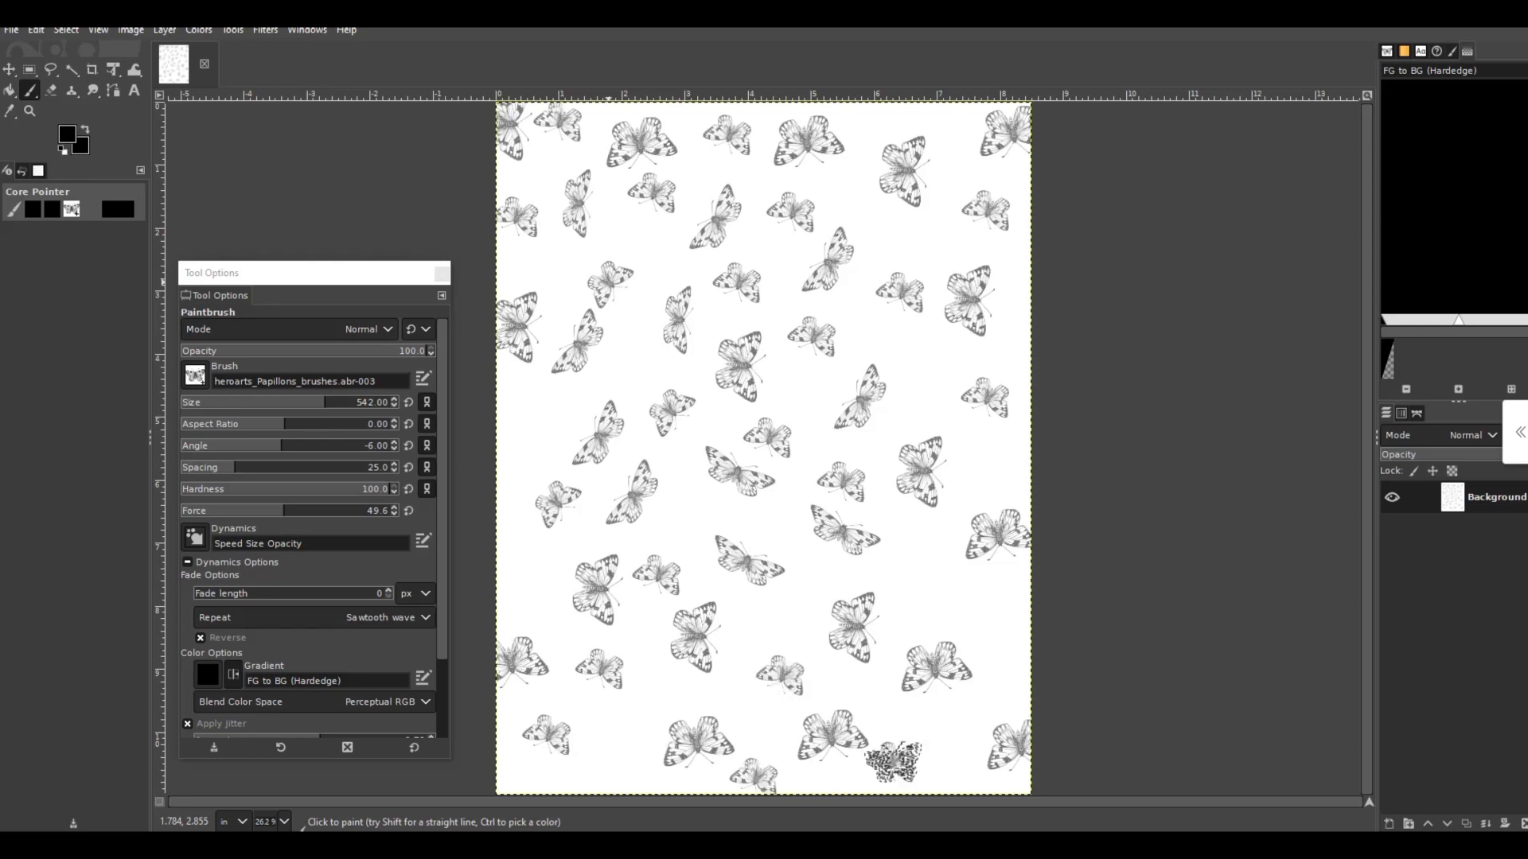
left_click(893, 762)
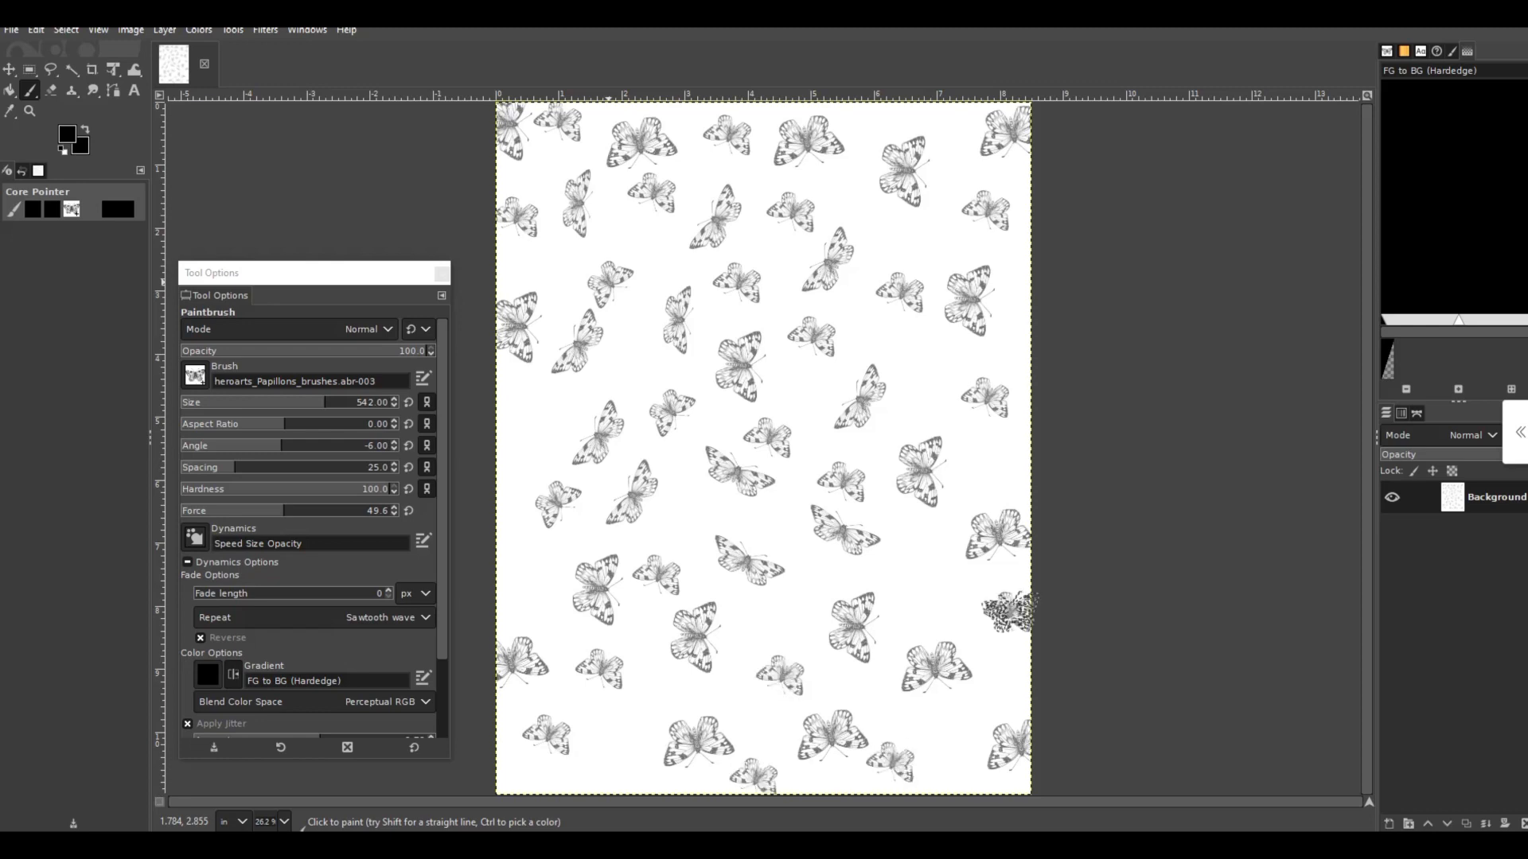
left_click(1008, 611)
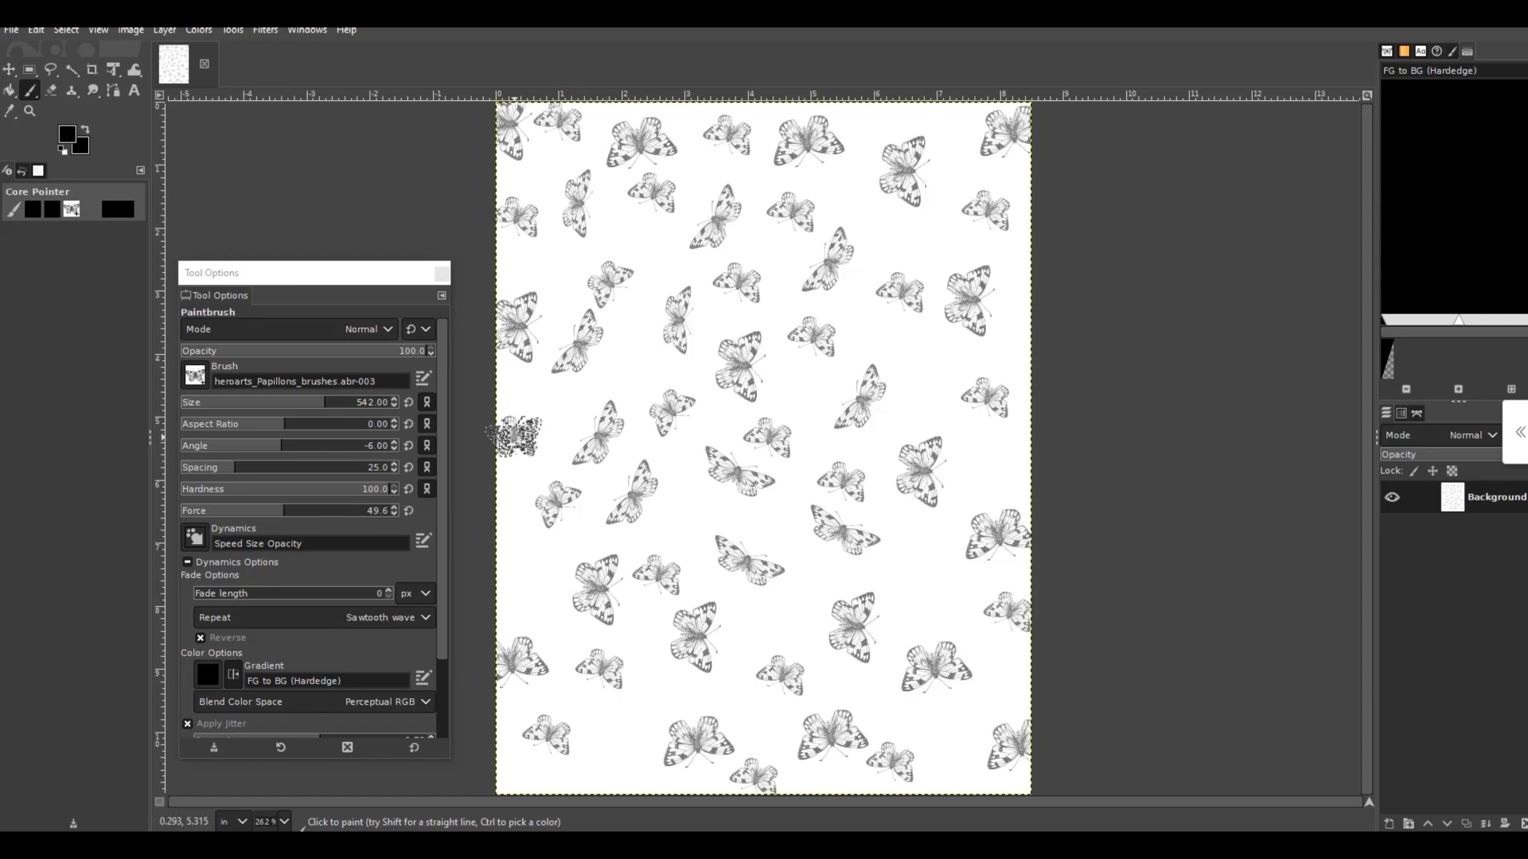
left_click(513, 436)
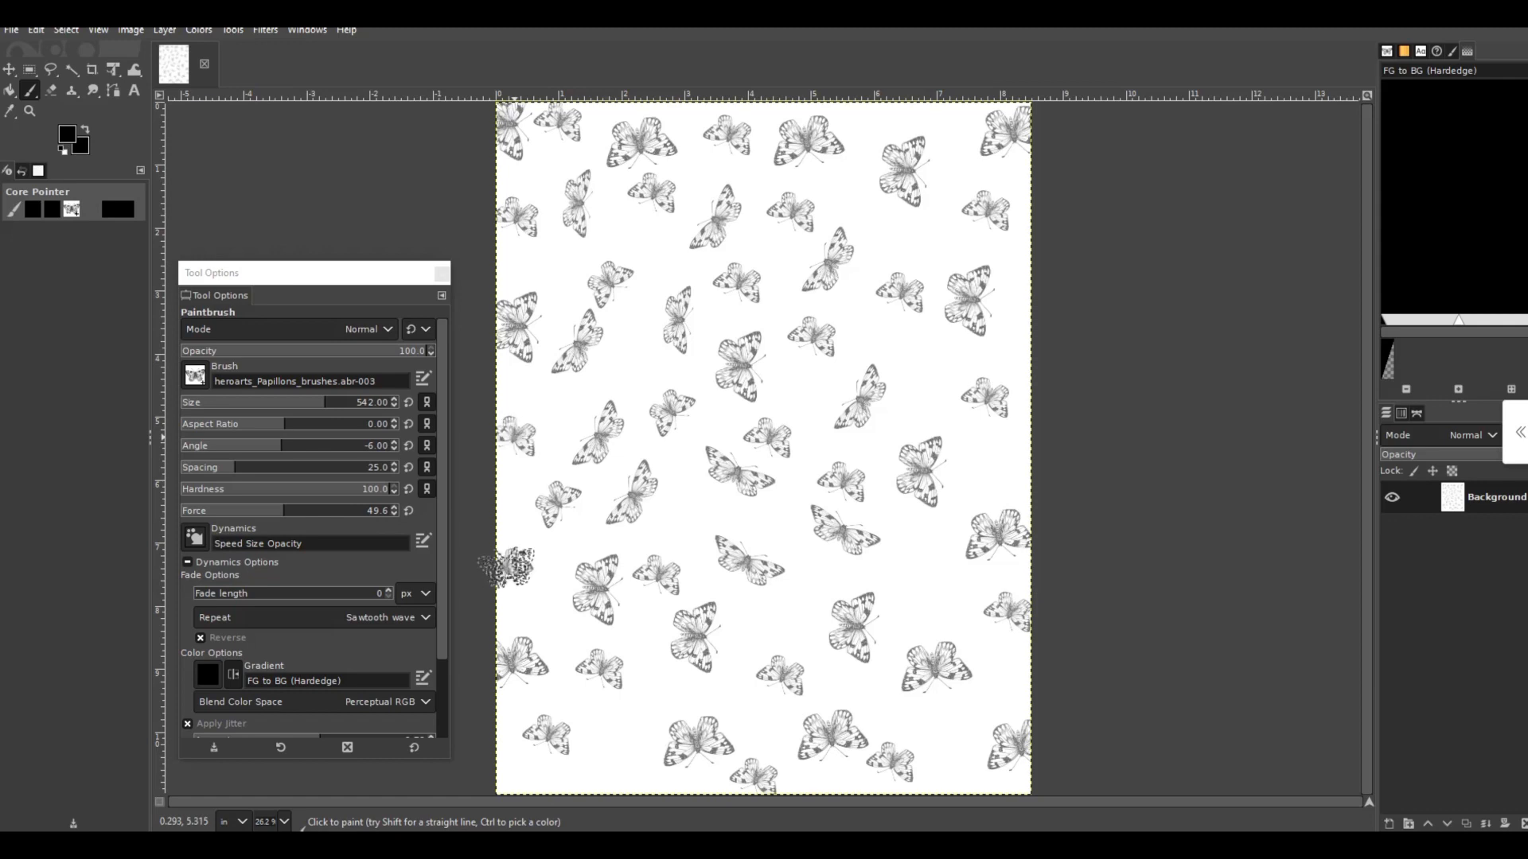
- Set the brush size to 301 and stamp seven tiny butterflies in the gaps across the middle of the page
left_click(393, 406)
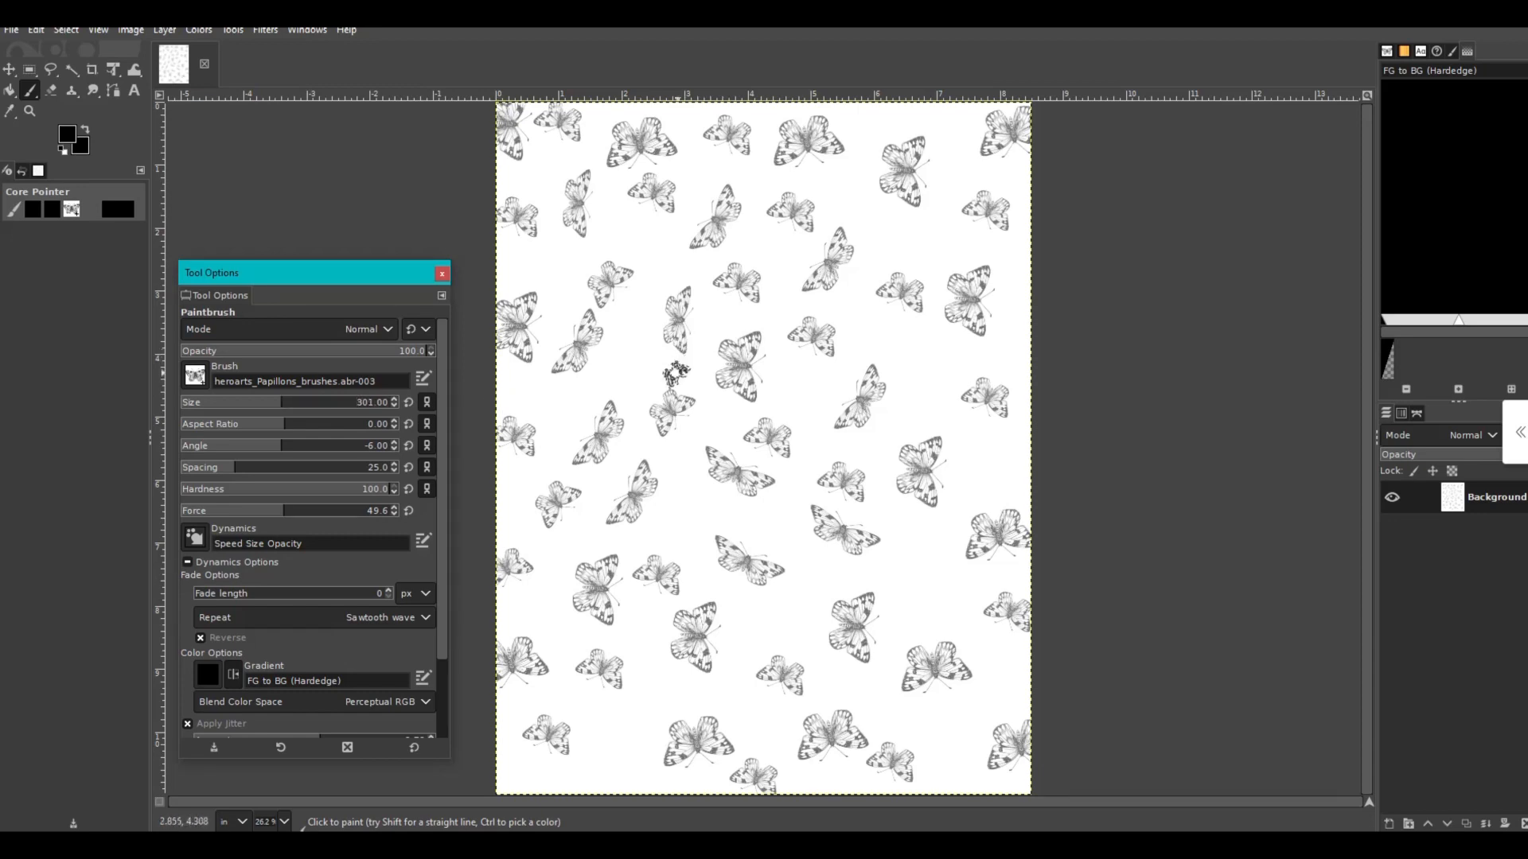
left_click(633, 362)
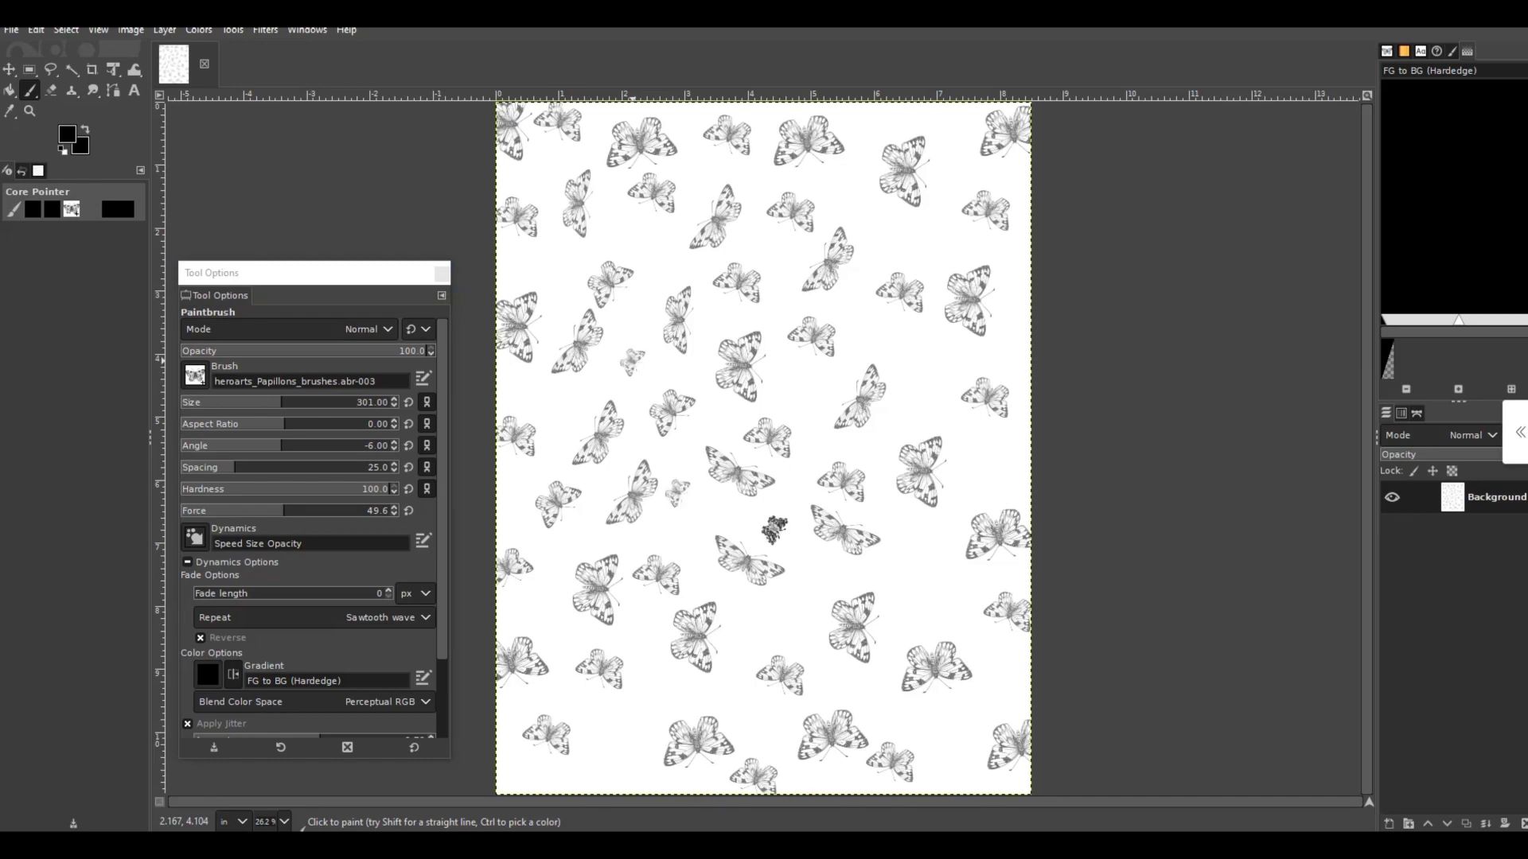
left_click(773, 529)
left_click(776, 627)
left_click(908, 584)
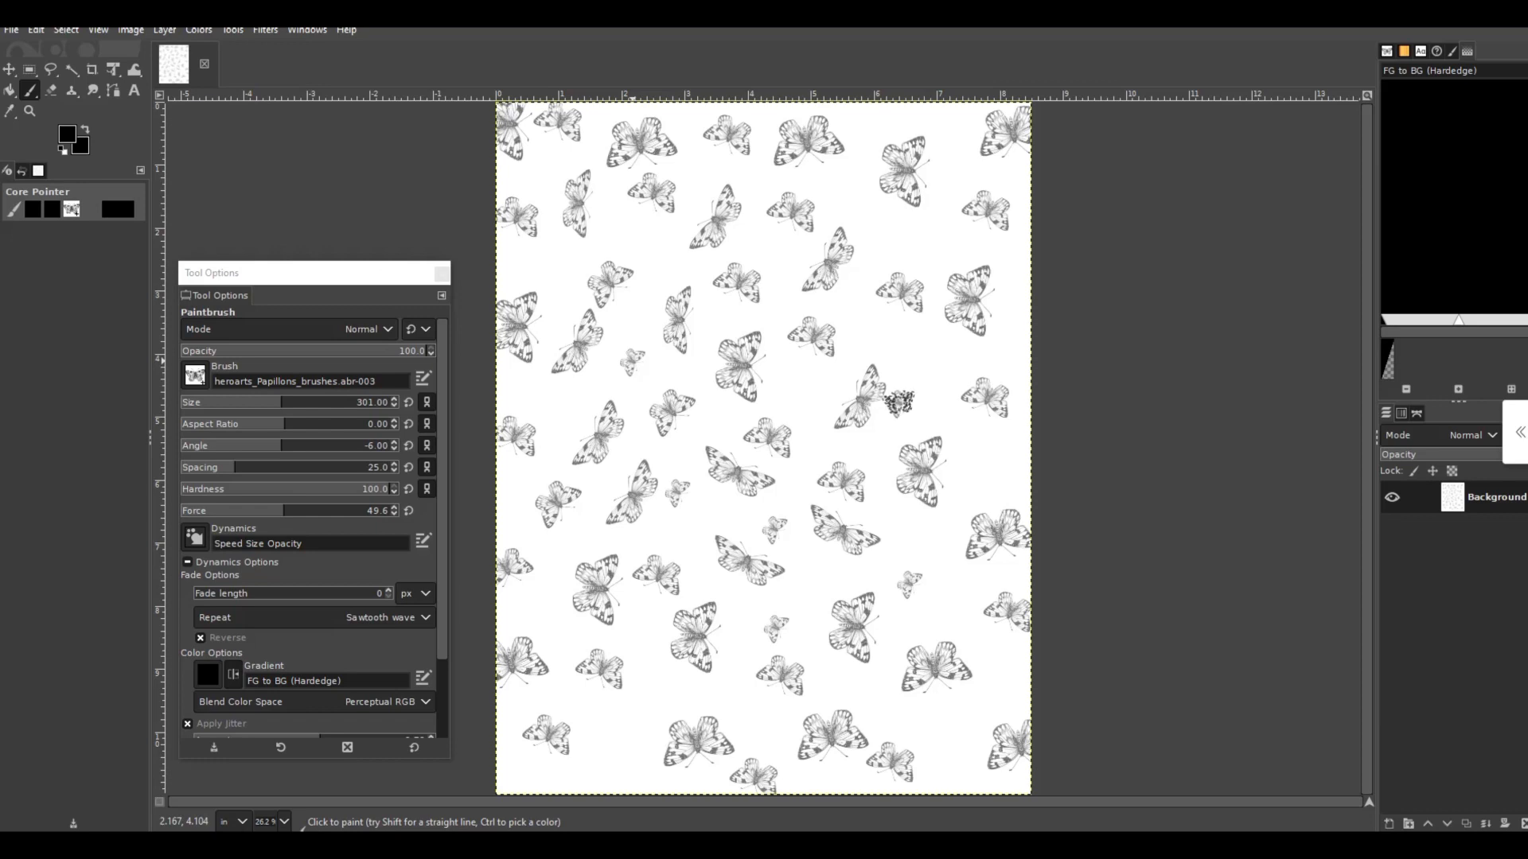
left_click(899, 403)
left_click(802, 383)
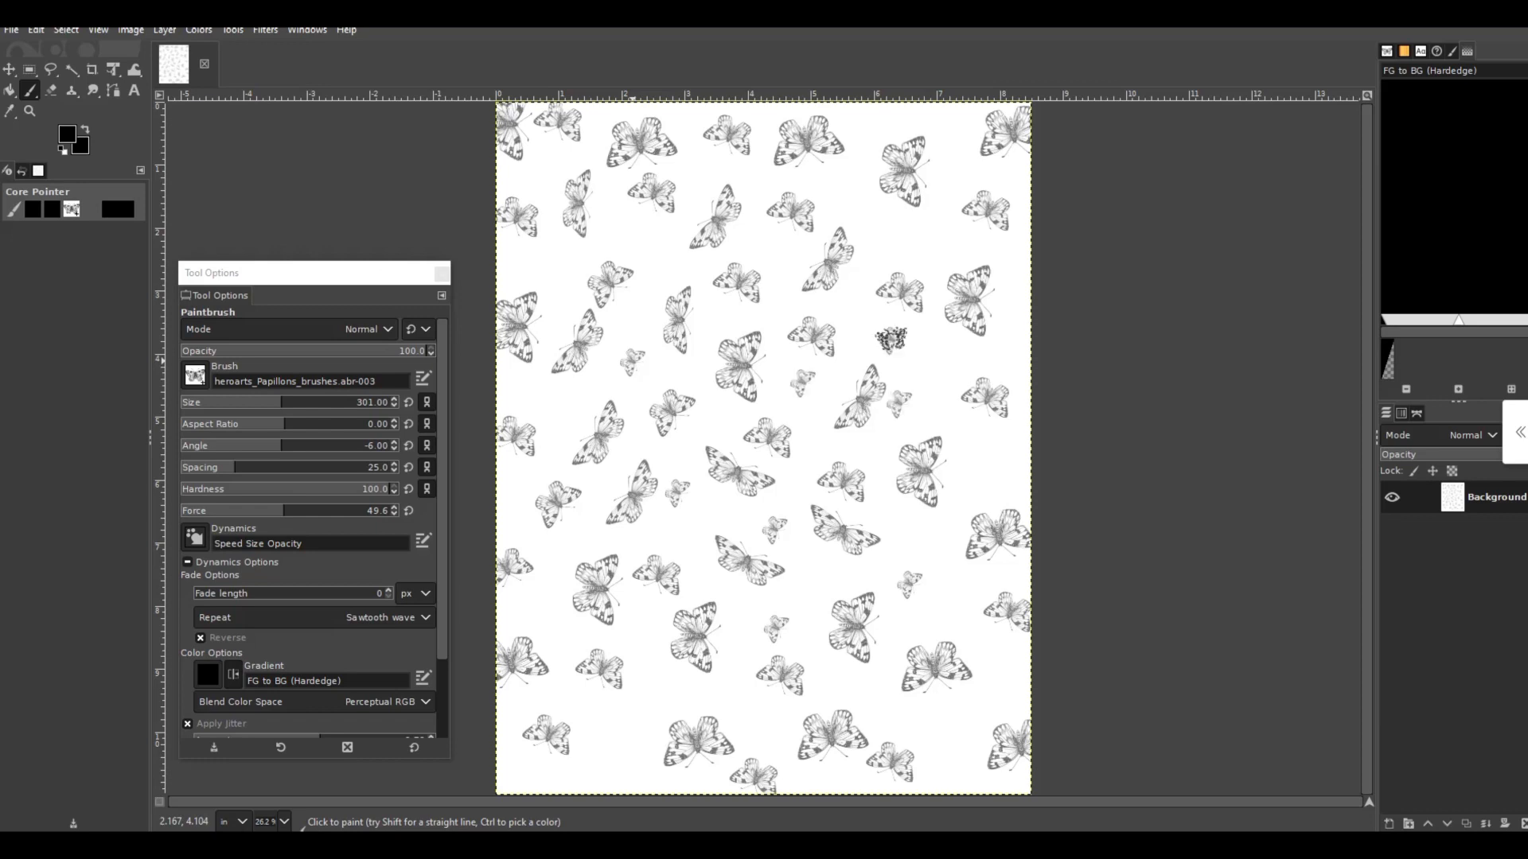
- Stamp six tiny butterflies in the gaps of the page's upper right area
left_click(891, 339)
left_click(876, 235)
left_click(839, 186)
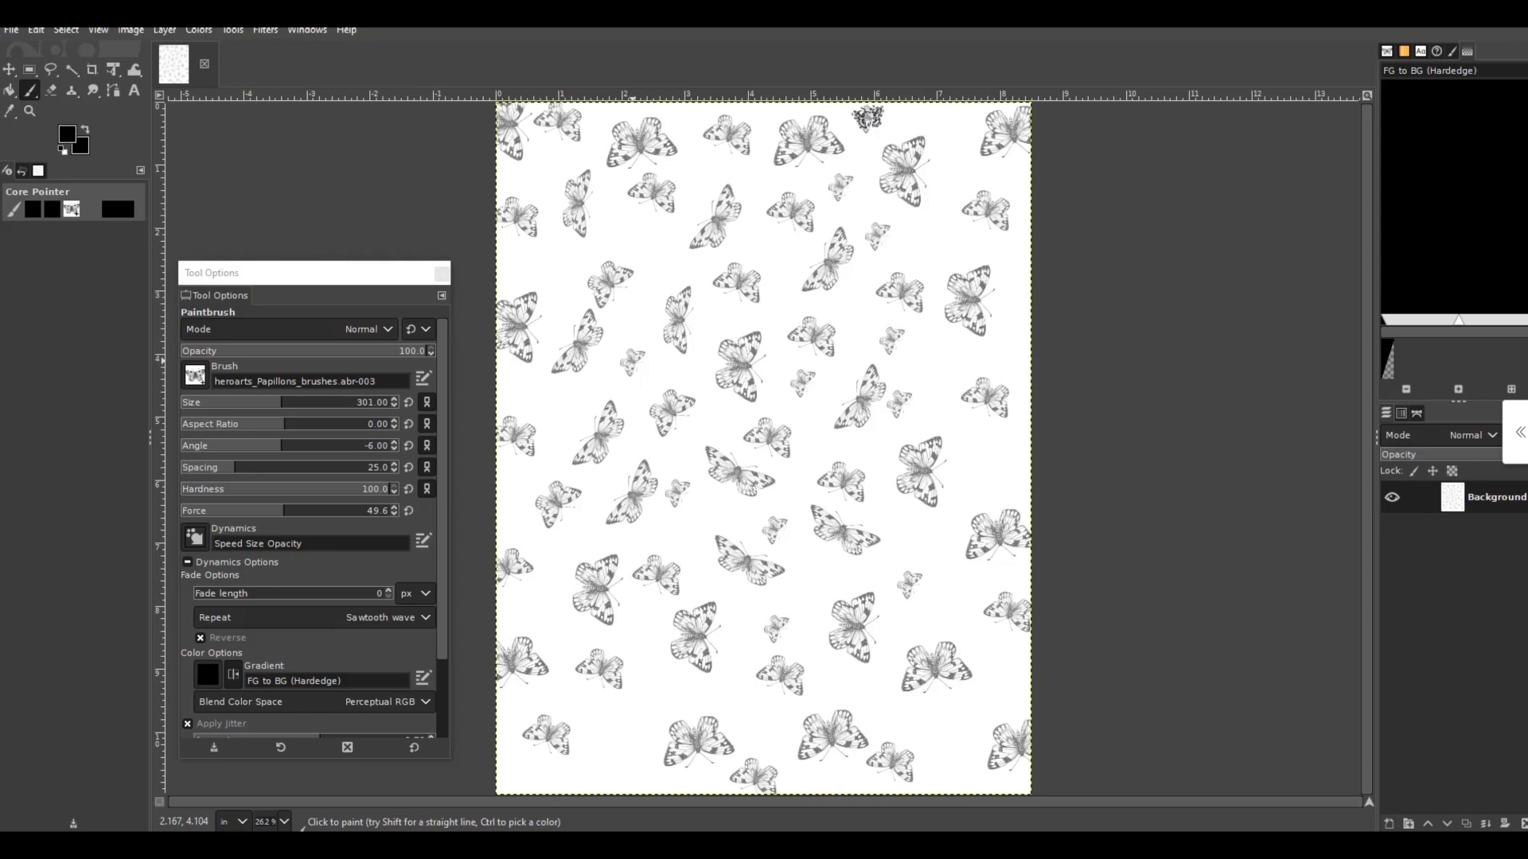
left_click(868, 119)
left_click(954, 156)
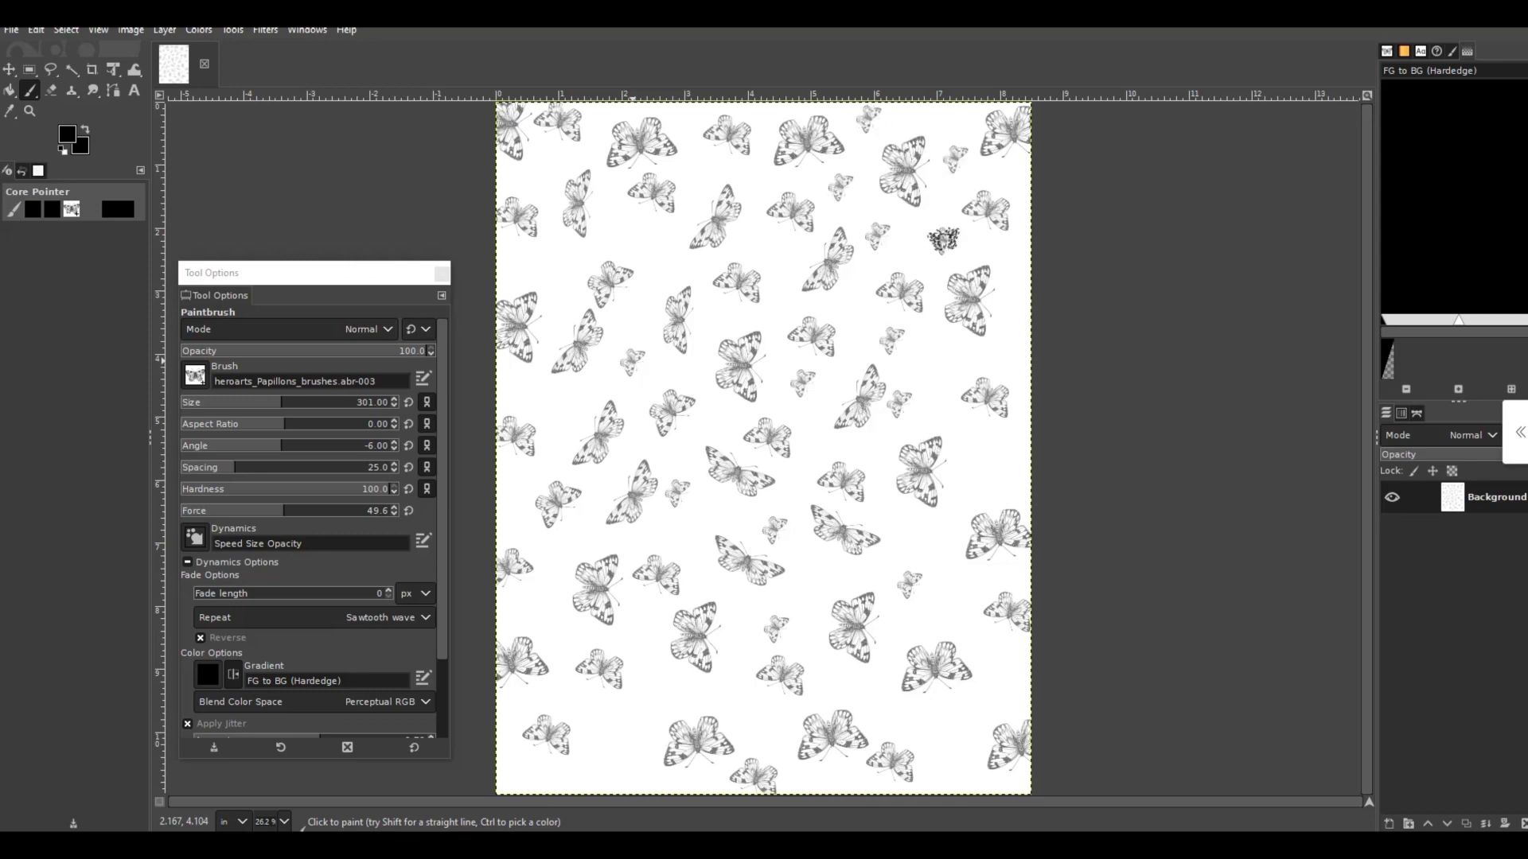
left_click(943, 239)
- Stamp four tiny butterflies down the right part of the page, from mid-height to near the bottom
left_click(986, 465)
left_click(948, 590)
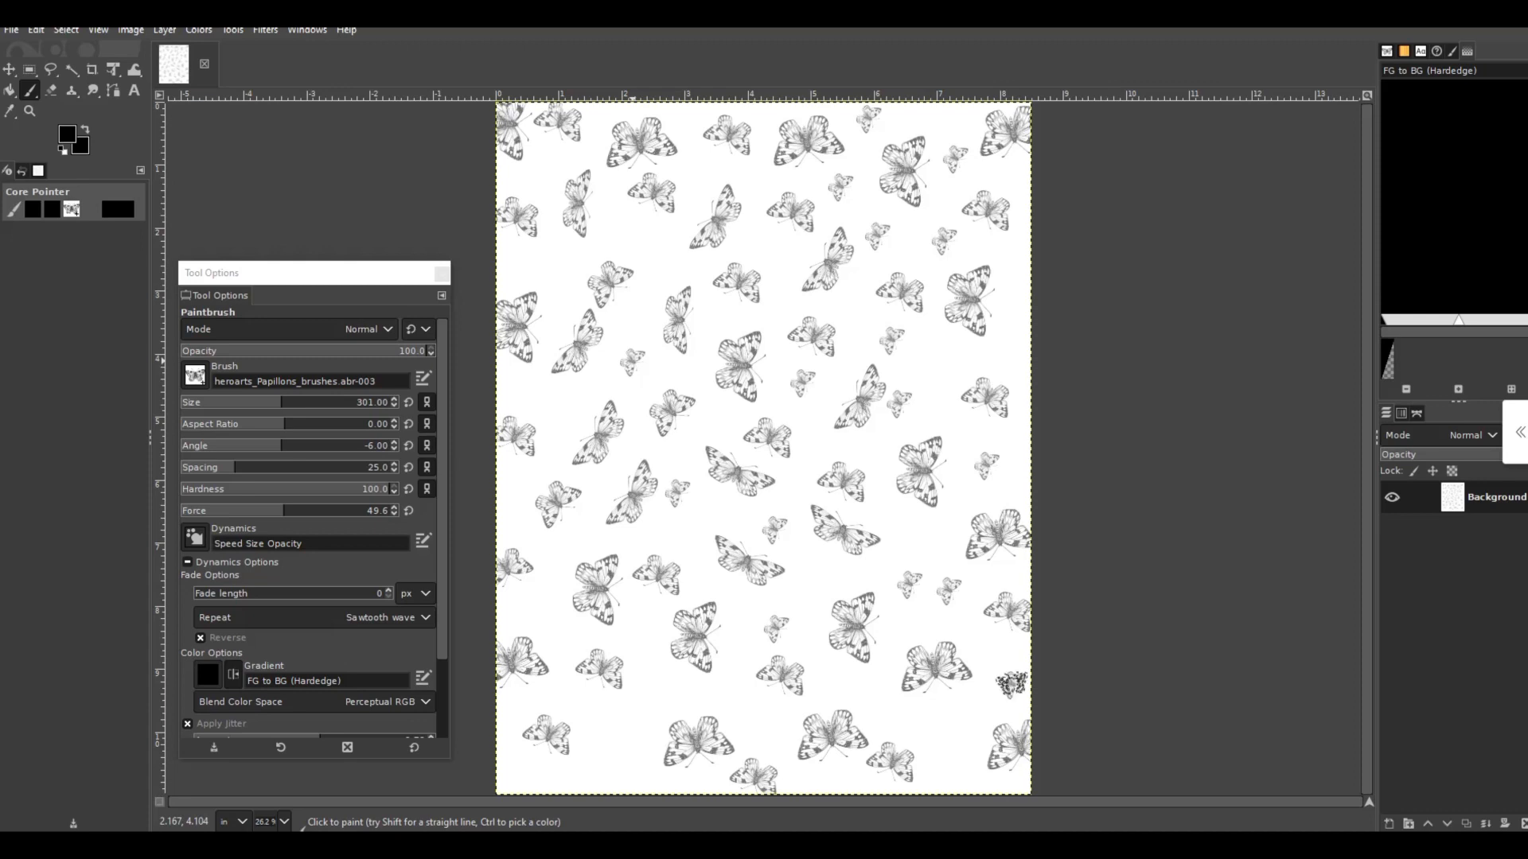
left_click(1012, 684)
left_click(943, 737)
- Stamp eight tiny butterflies in the gaps up the left part of the page, from the bottom corner to the upper area
left_click(592, 761)
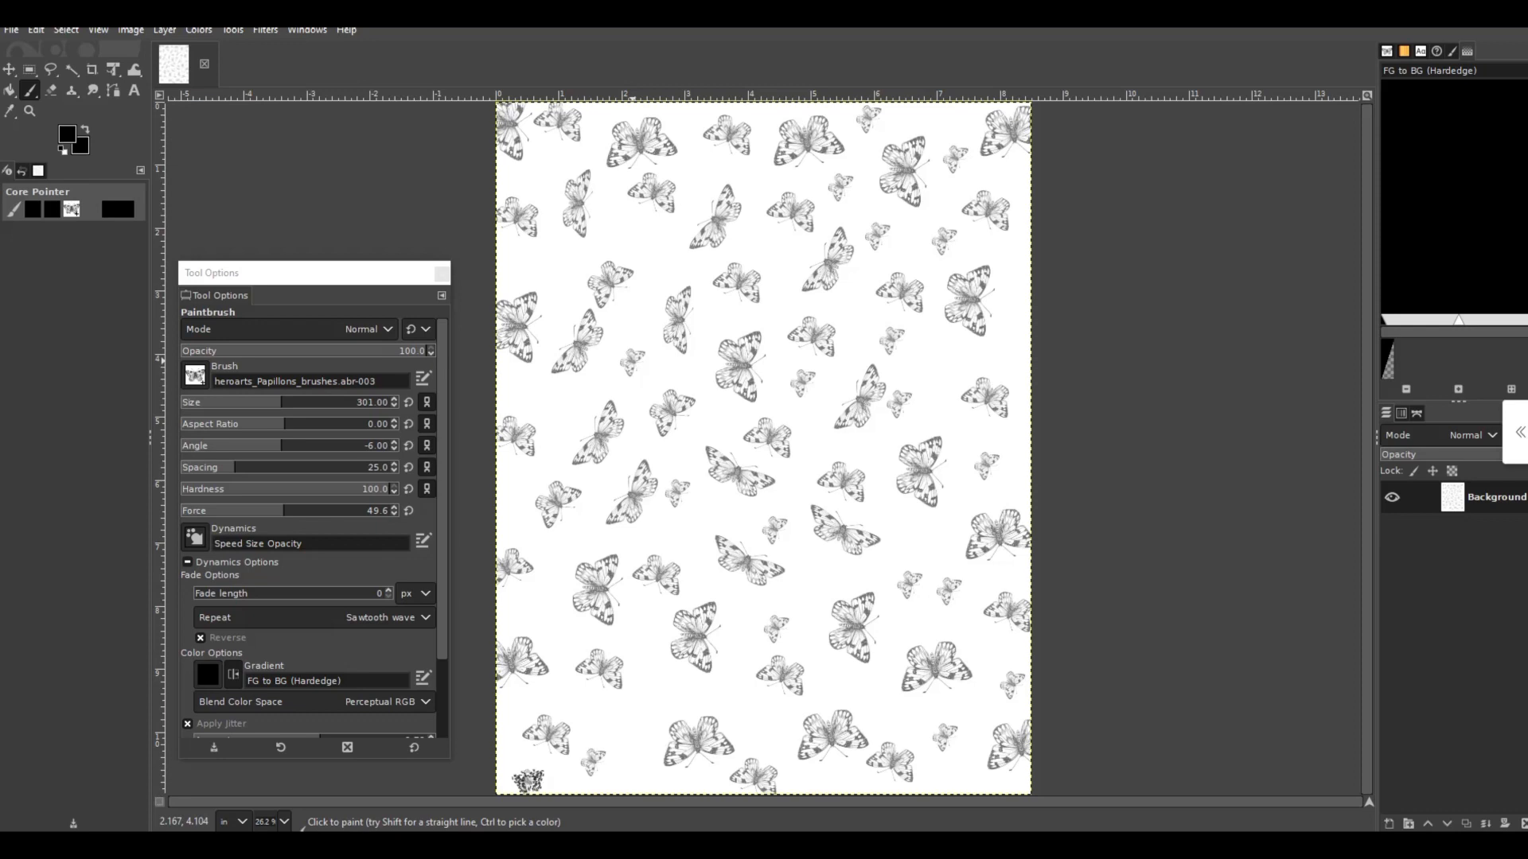
left_click(527, 780)
left_click(658, 700)
left_click(528, 607)
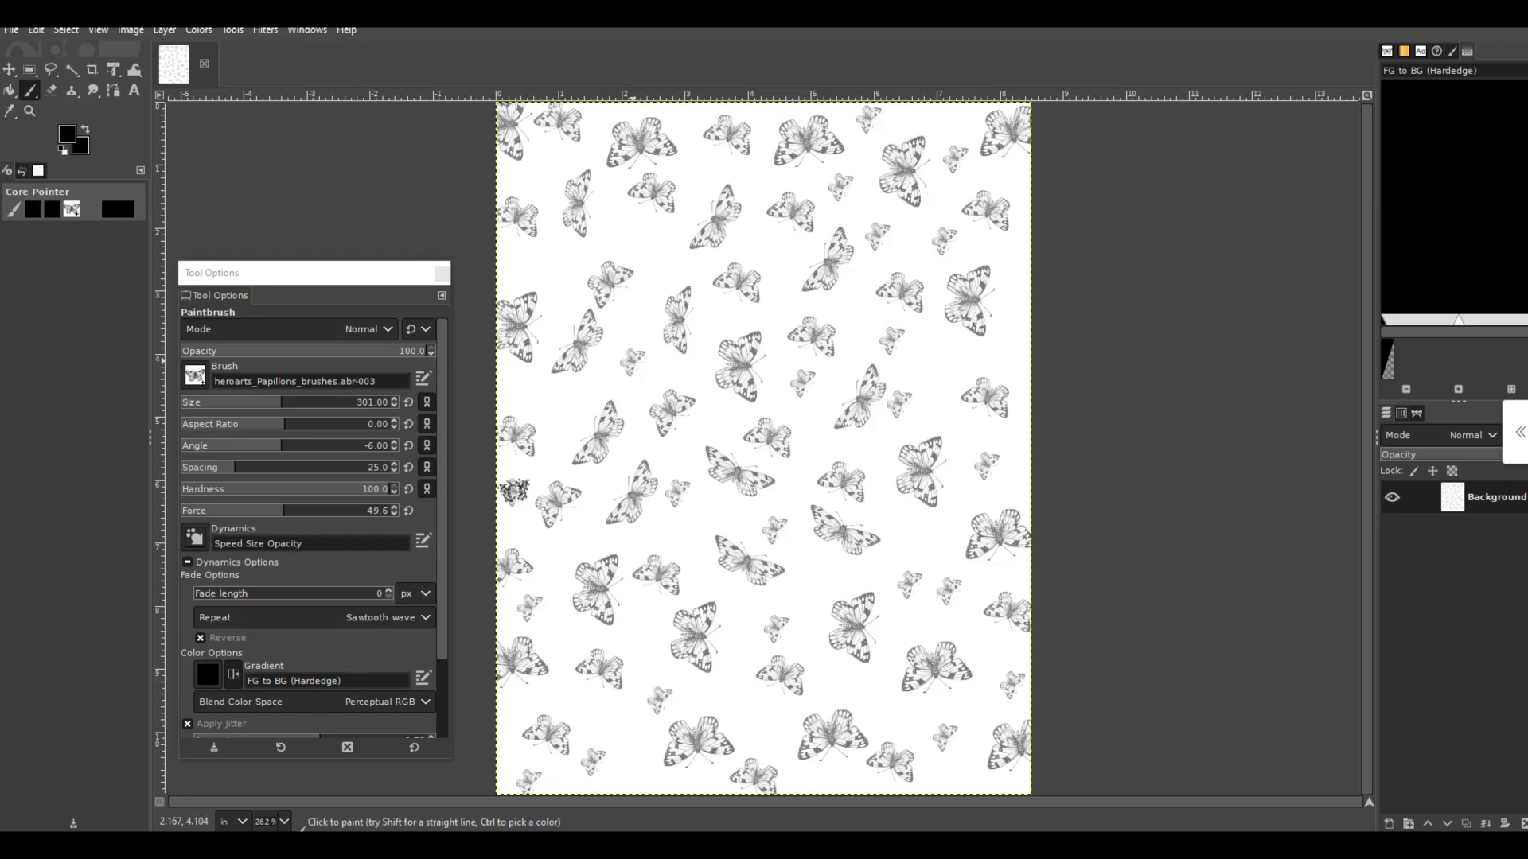
left_click(514, 494)
left_click(569, 408)
left_click(558, 269)
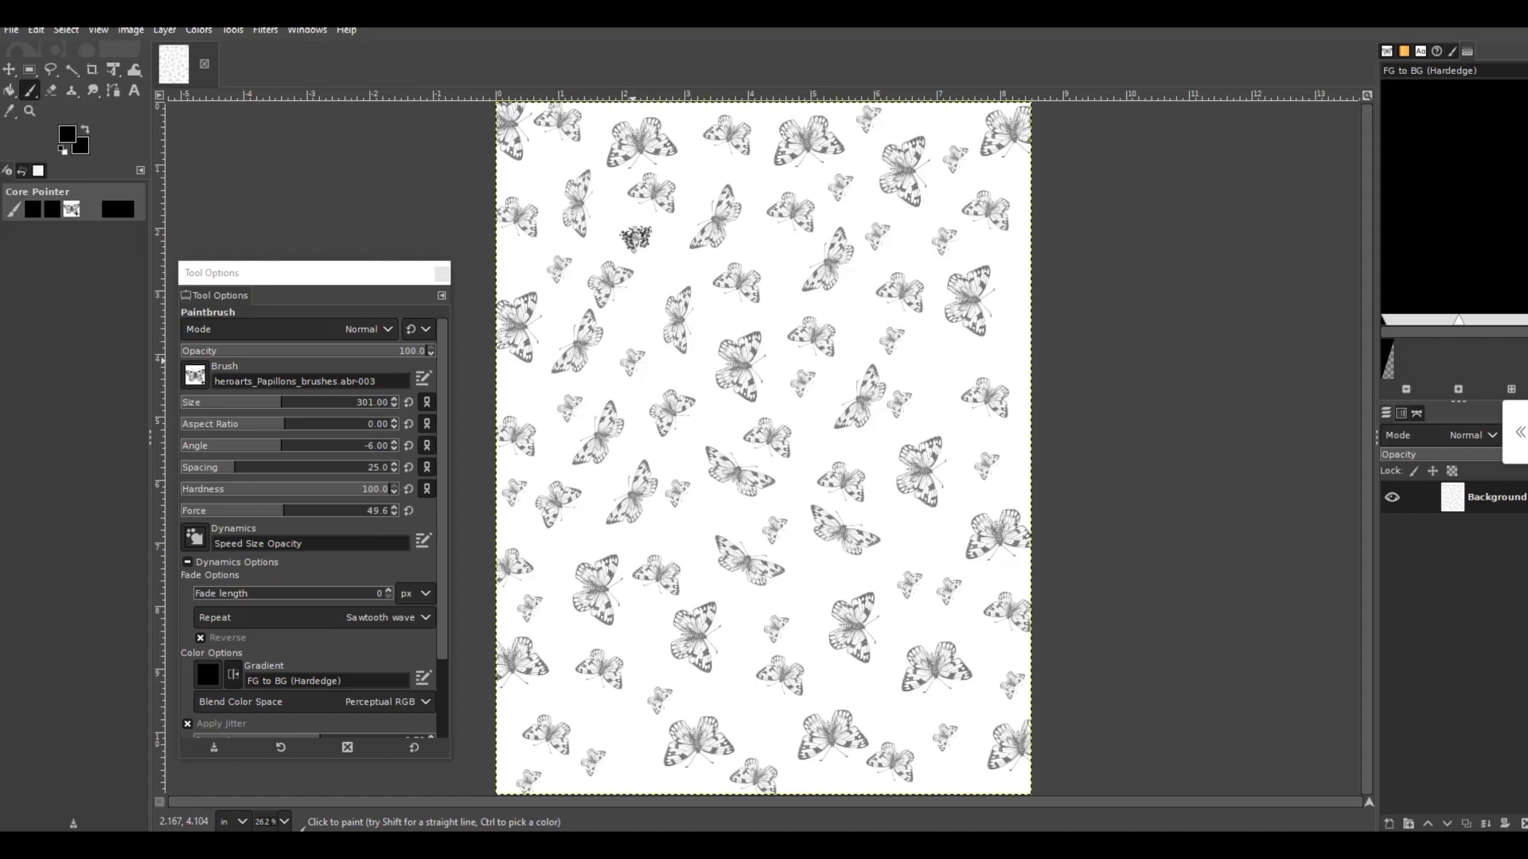
left_click(636, 237)
- Stamp five more tiny butterflies, three along the page's right edge and two in the gaps of the upper right area
left_click(931, 360)
left_click(1017, 274)
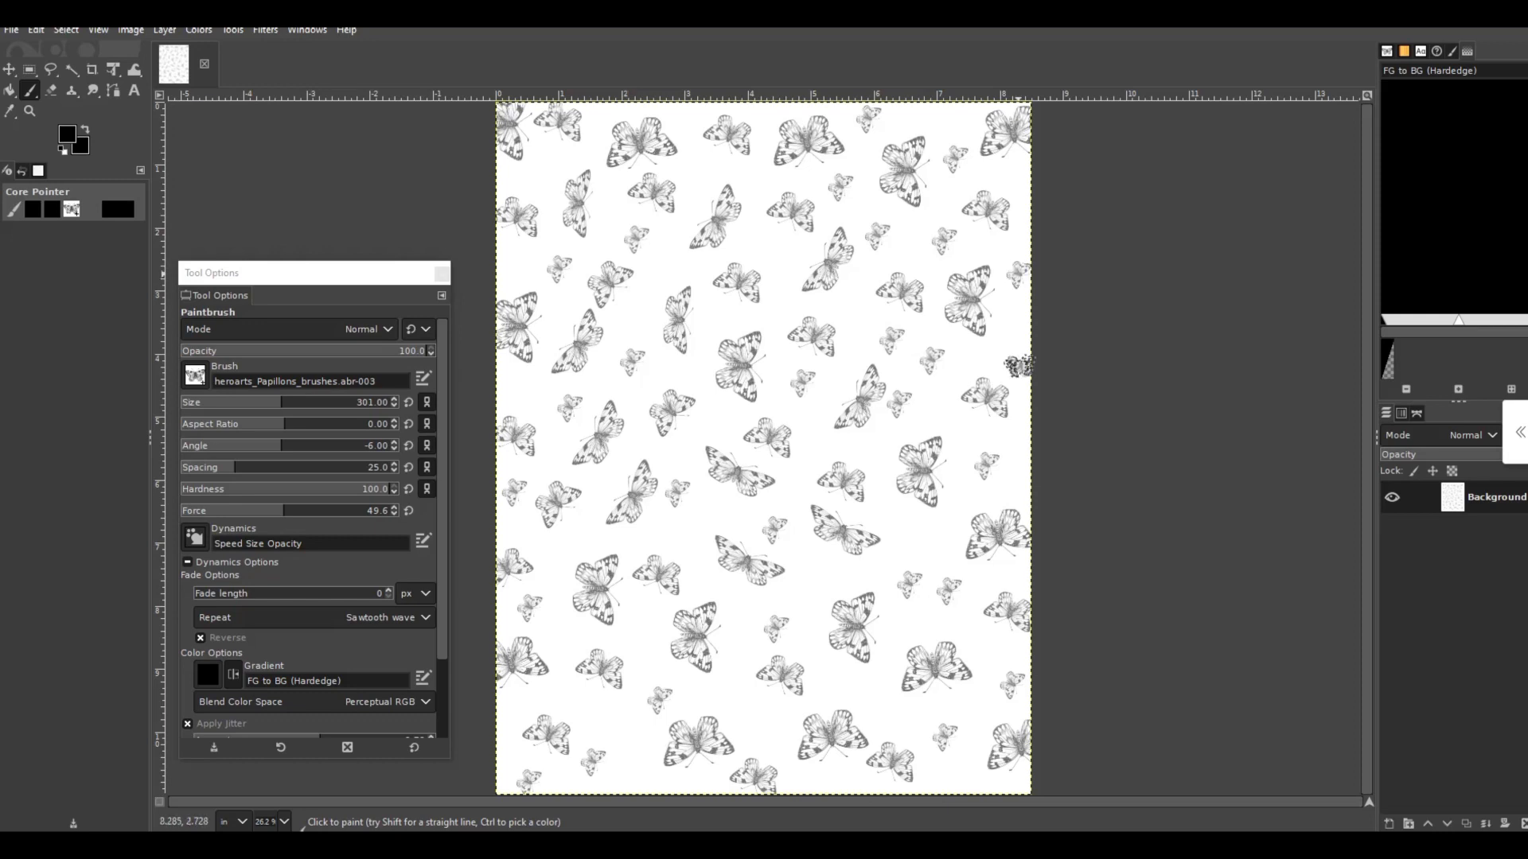
left_click(1017, 366)
left_click(1015, 463)
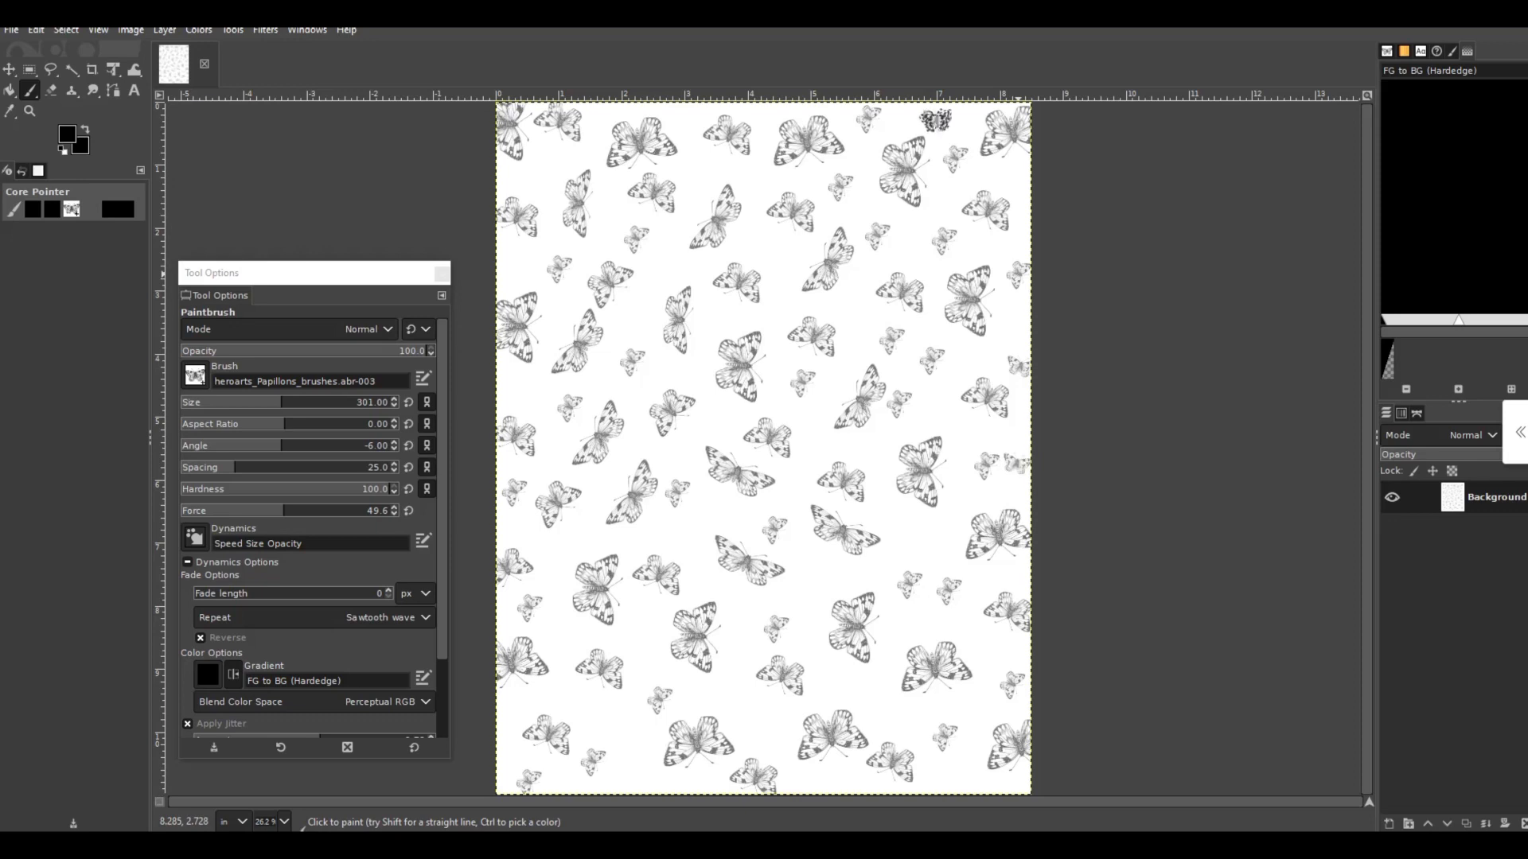
left_click(936, 119)
- Stamp four tiny butterflies in the remaining gaps across the lower half of the page
left_click(914, 532)
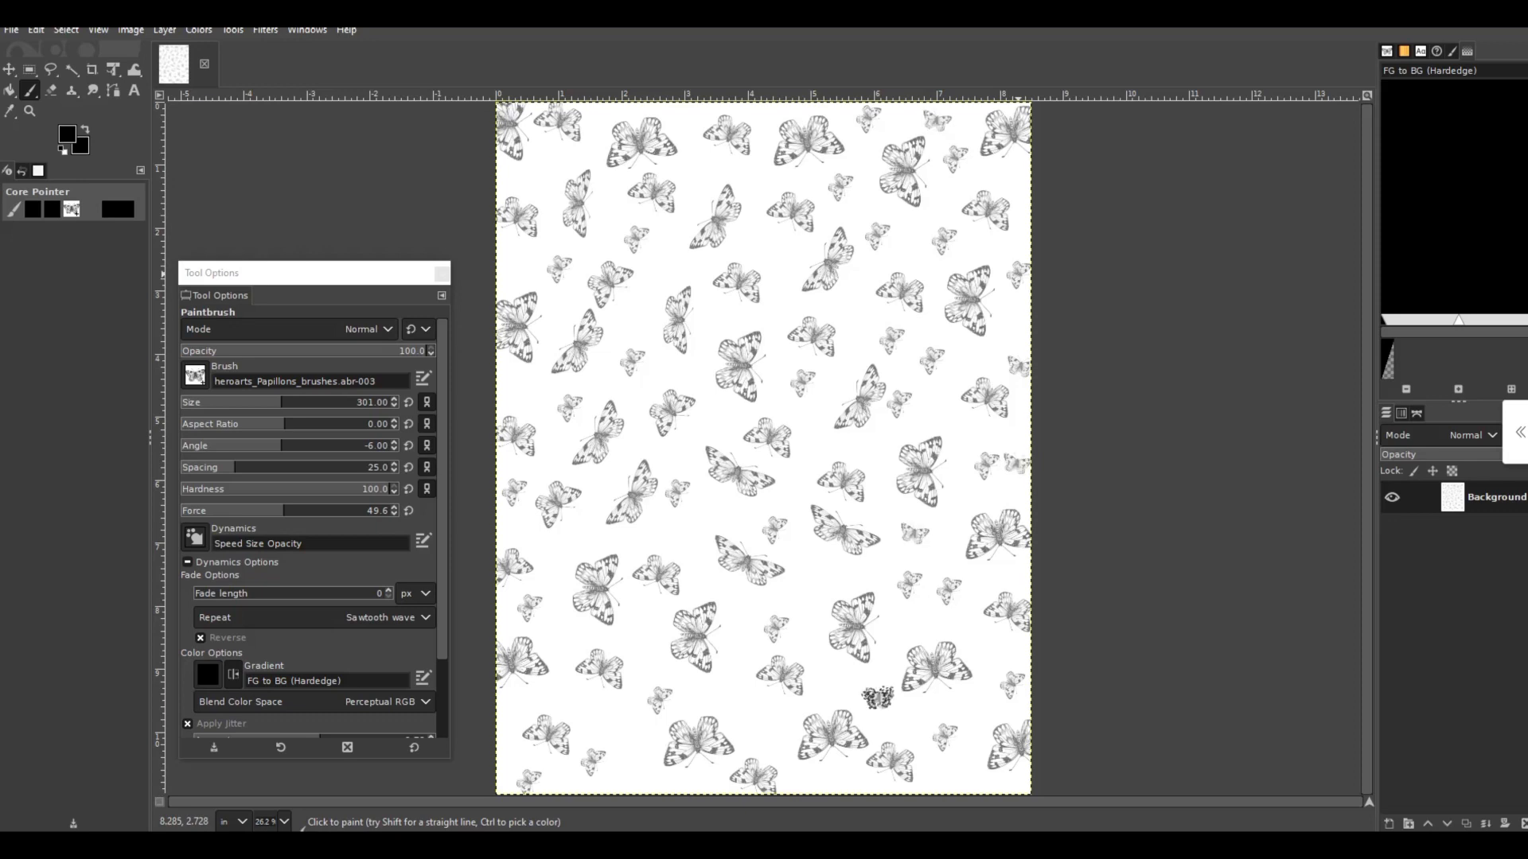
left_click(878, 697)
left_click(756, 720)
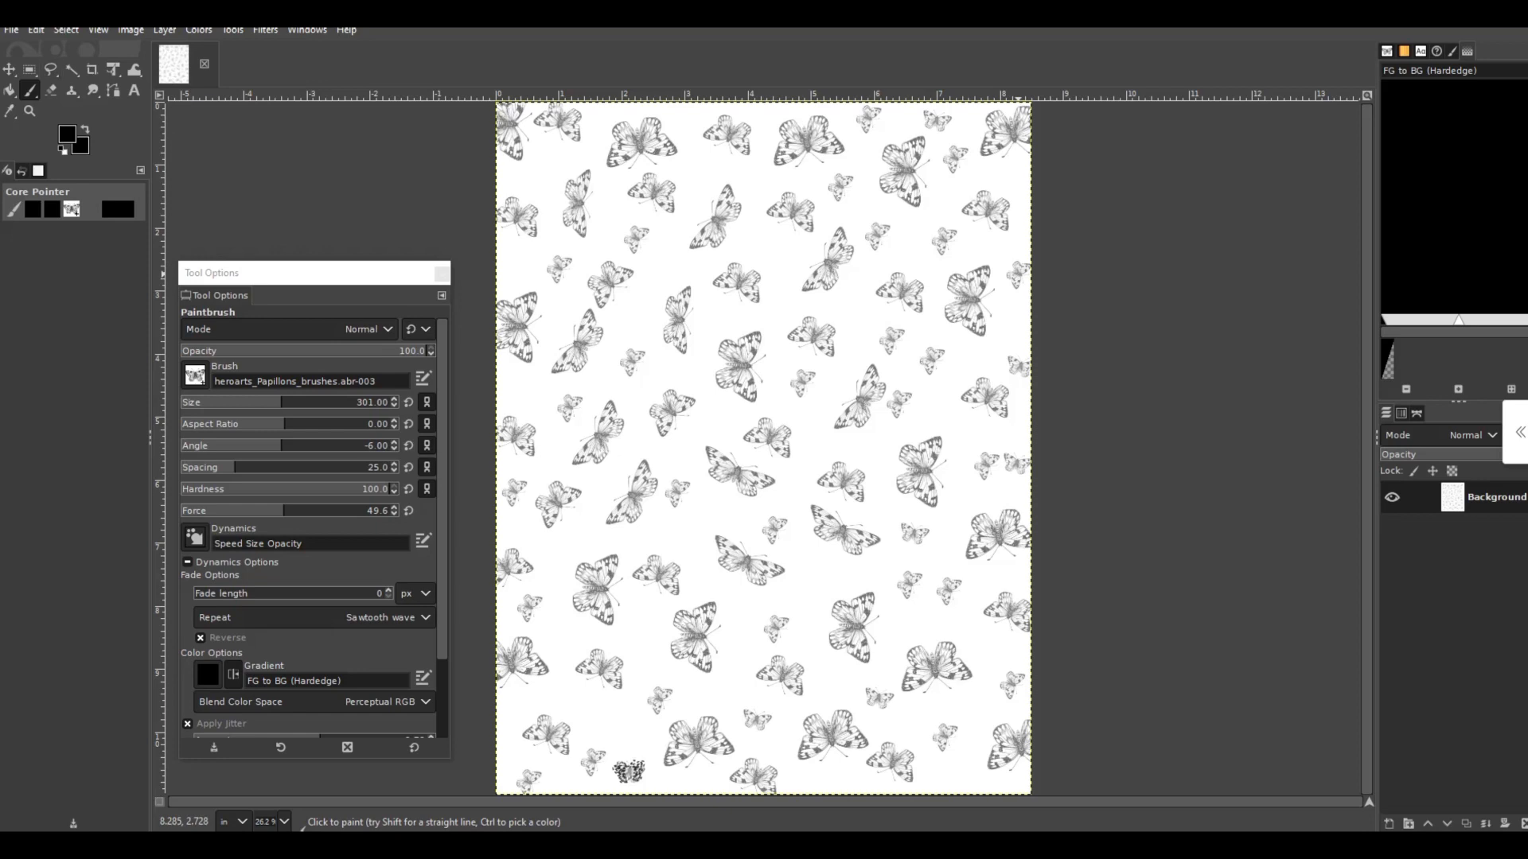
- Darken the butterflies with Levels, using an input gamma of 0.10 and an output range of 0 to 255
key("alt+c")
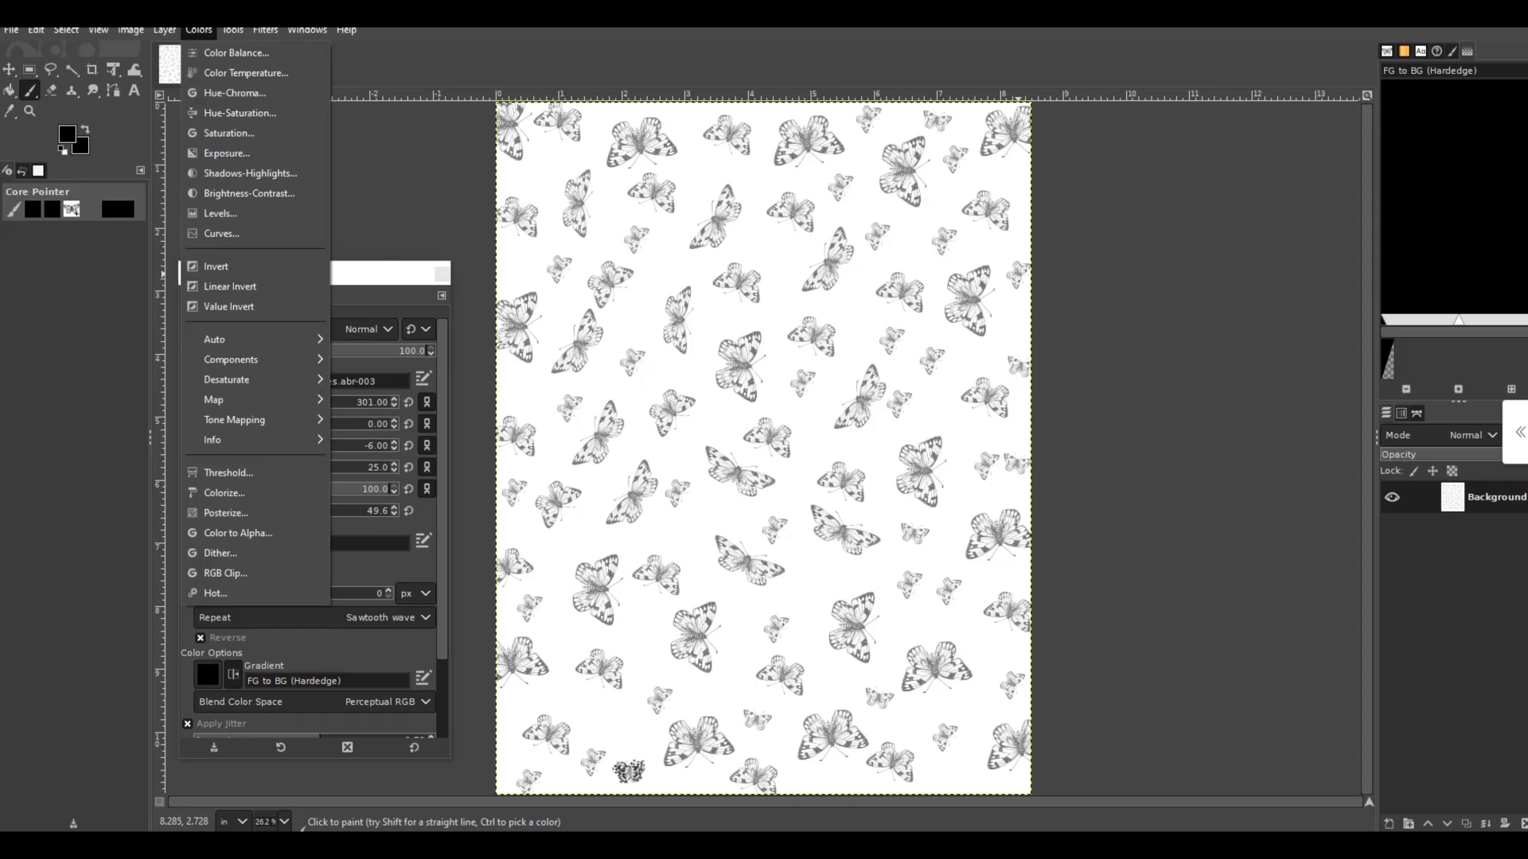
key("Down")
key("Down")
key("Down")
key("Down")
key("Down")
key("Down")
key("Down")
key("Down")
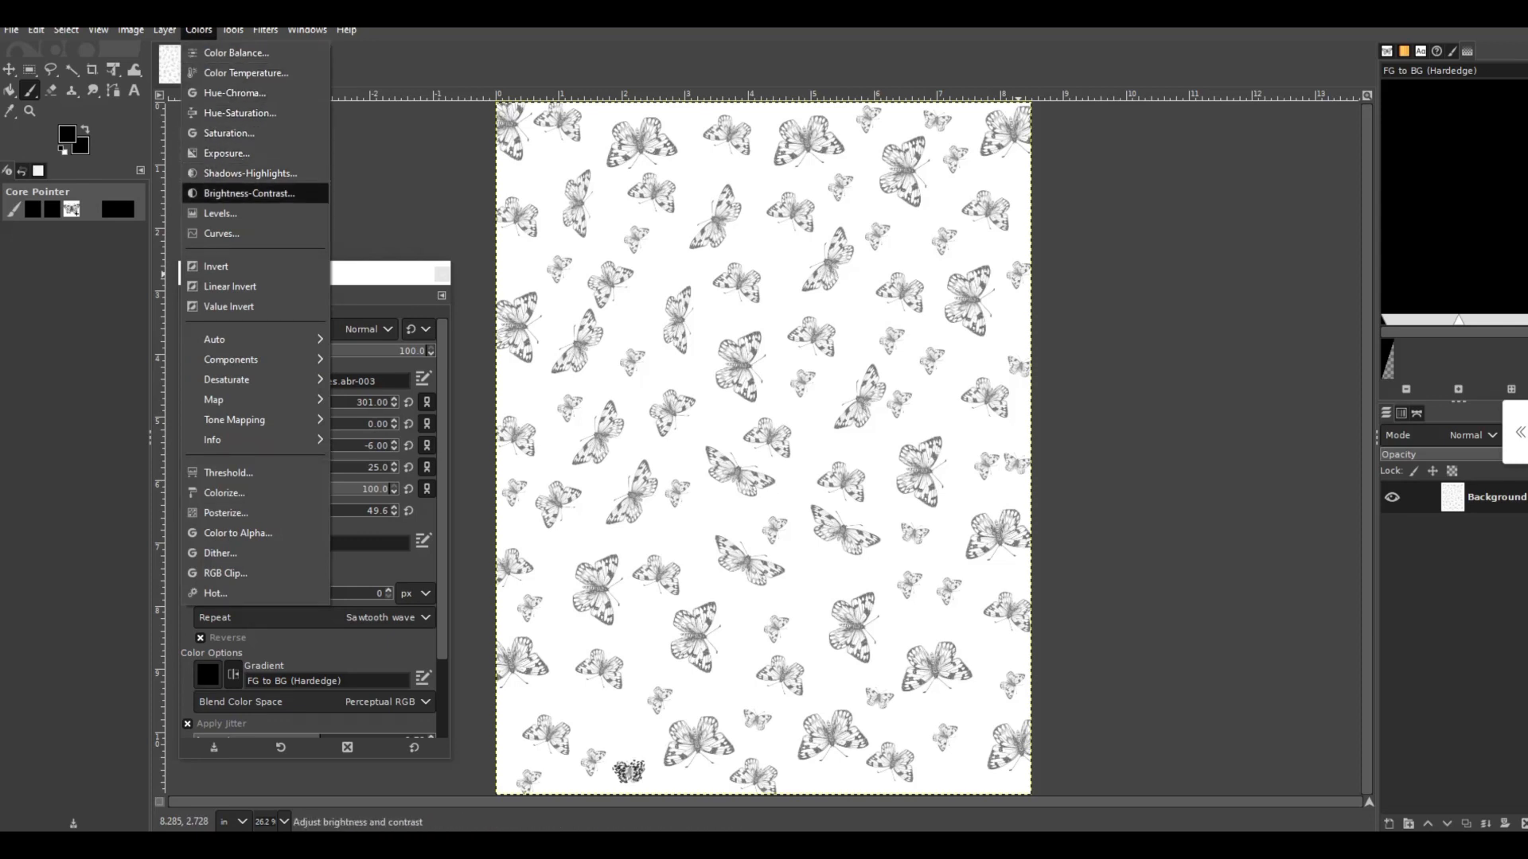
key("Down")
key("Return")
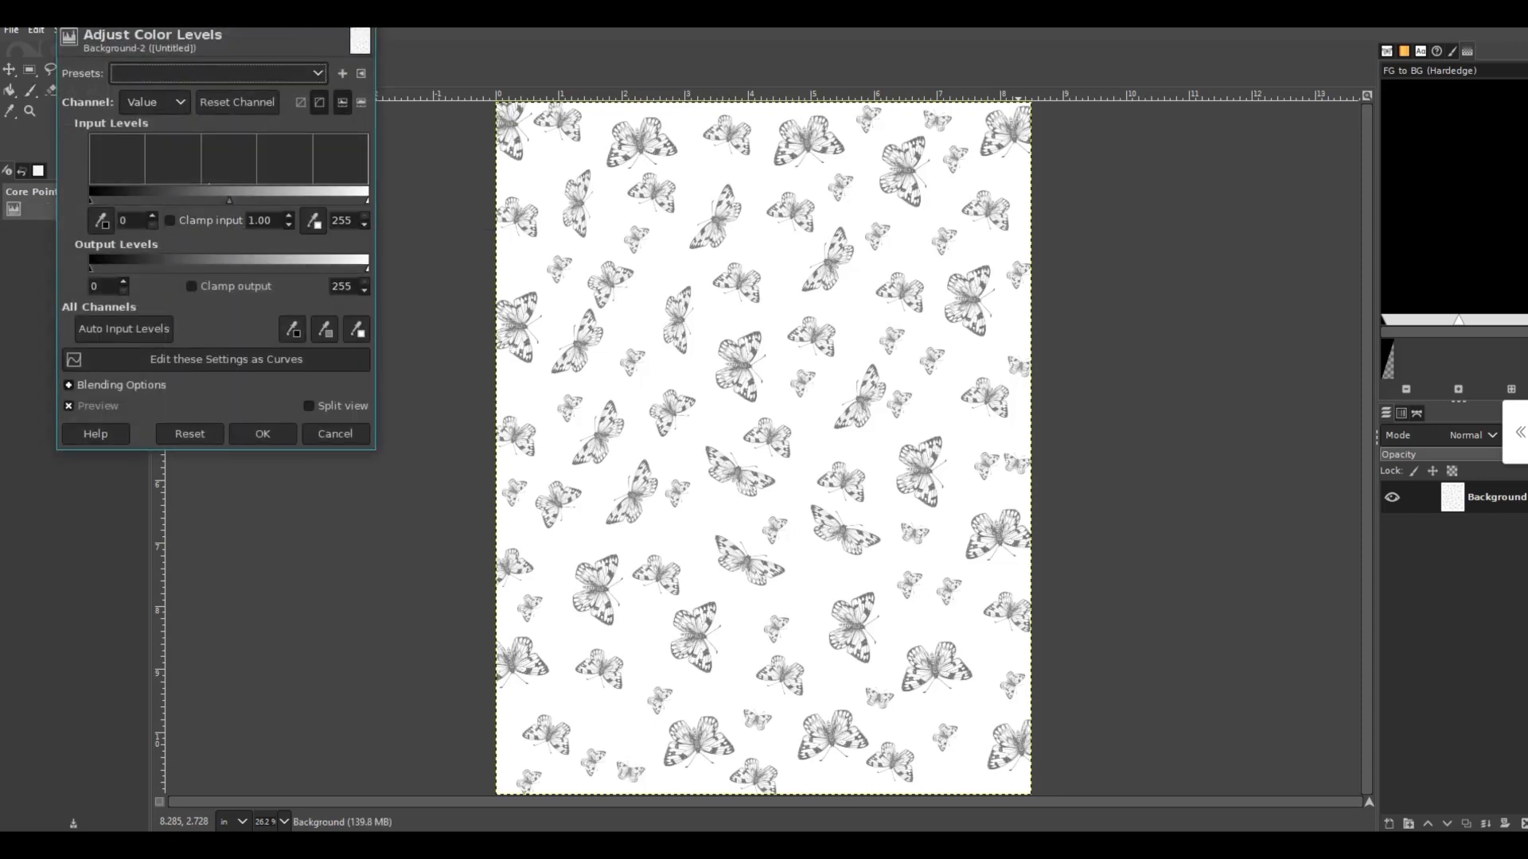
left_click_drag(91, 268, 160, 269)
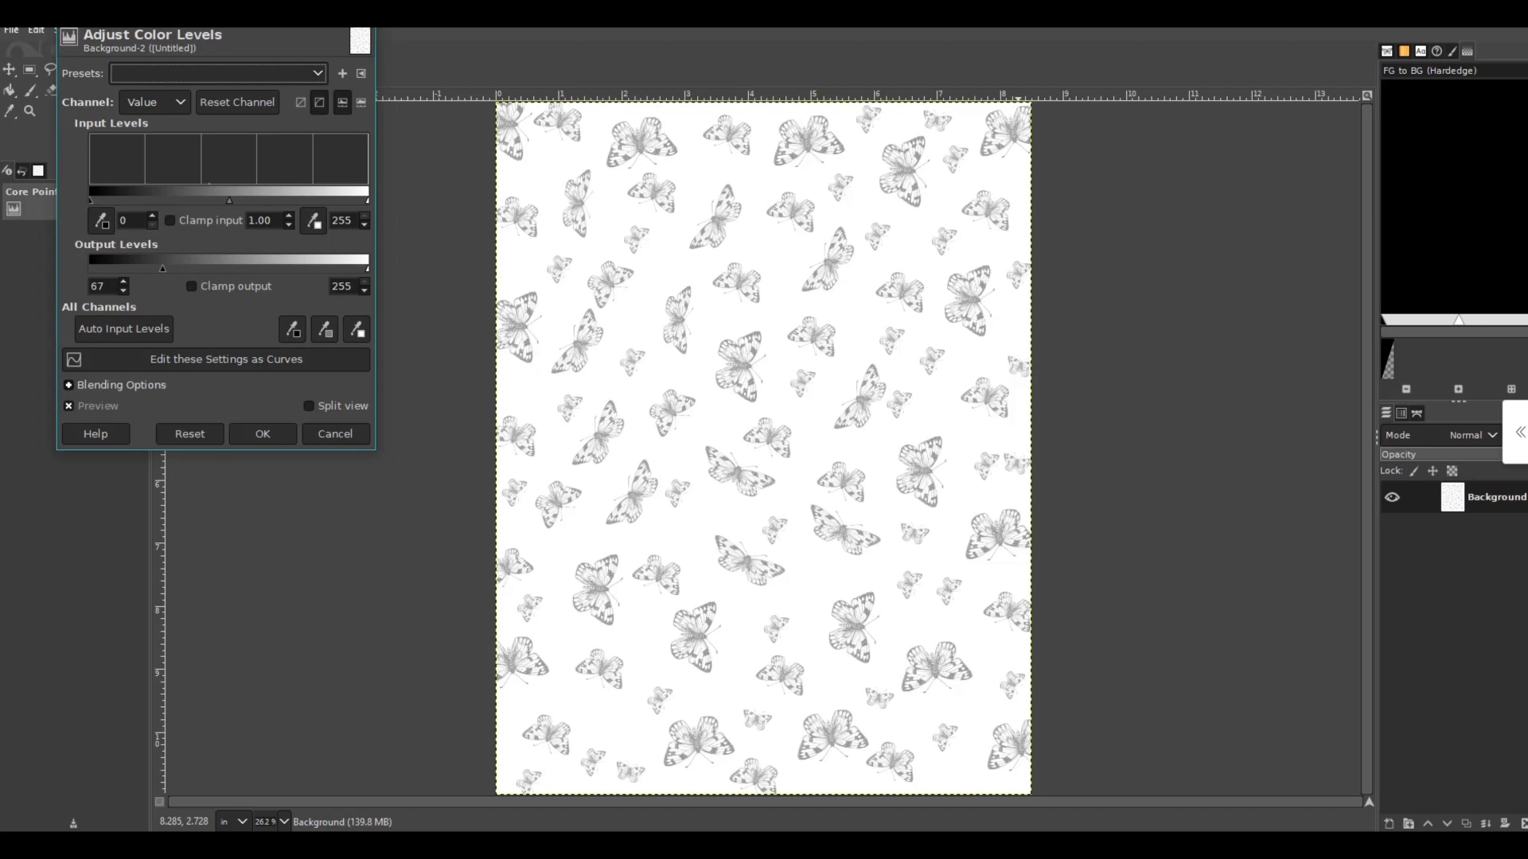
mouse_move(366, 269)
left_mouse_down()
mouse_move(312, 269)
mouse_move(368, 269)
left_mouse_up()
left_click_drag(229, 201, 368, 201)
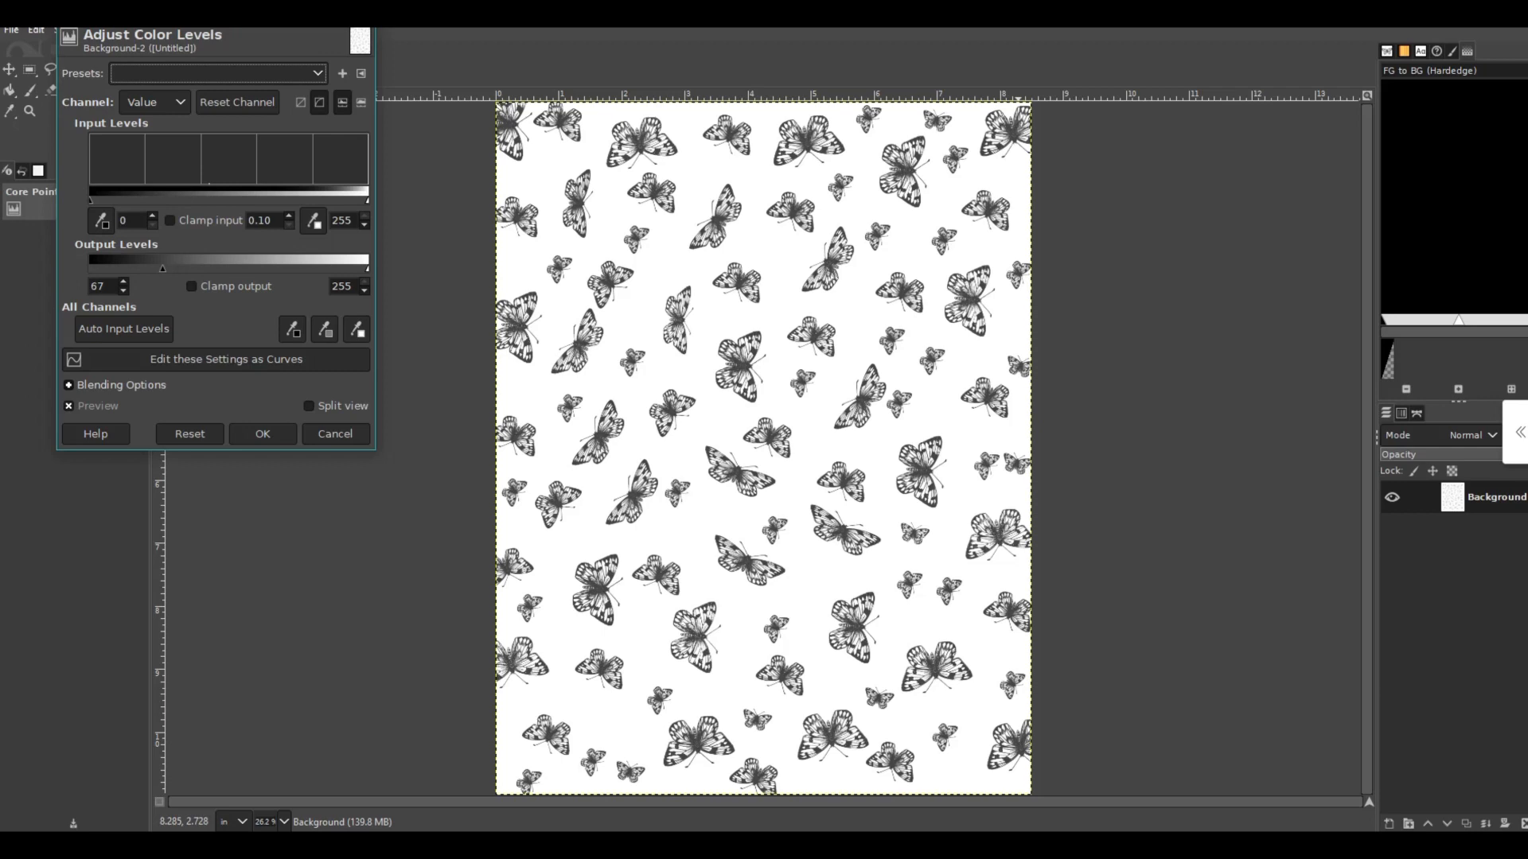
left_click_drag(162, 269, 90, 269)
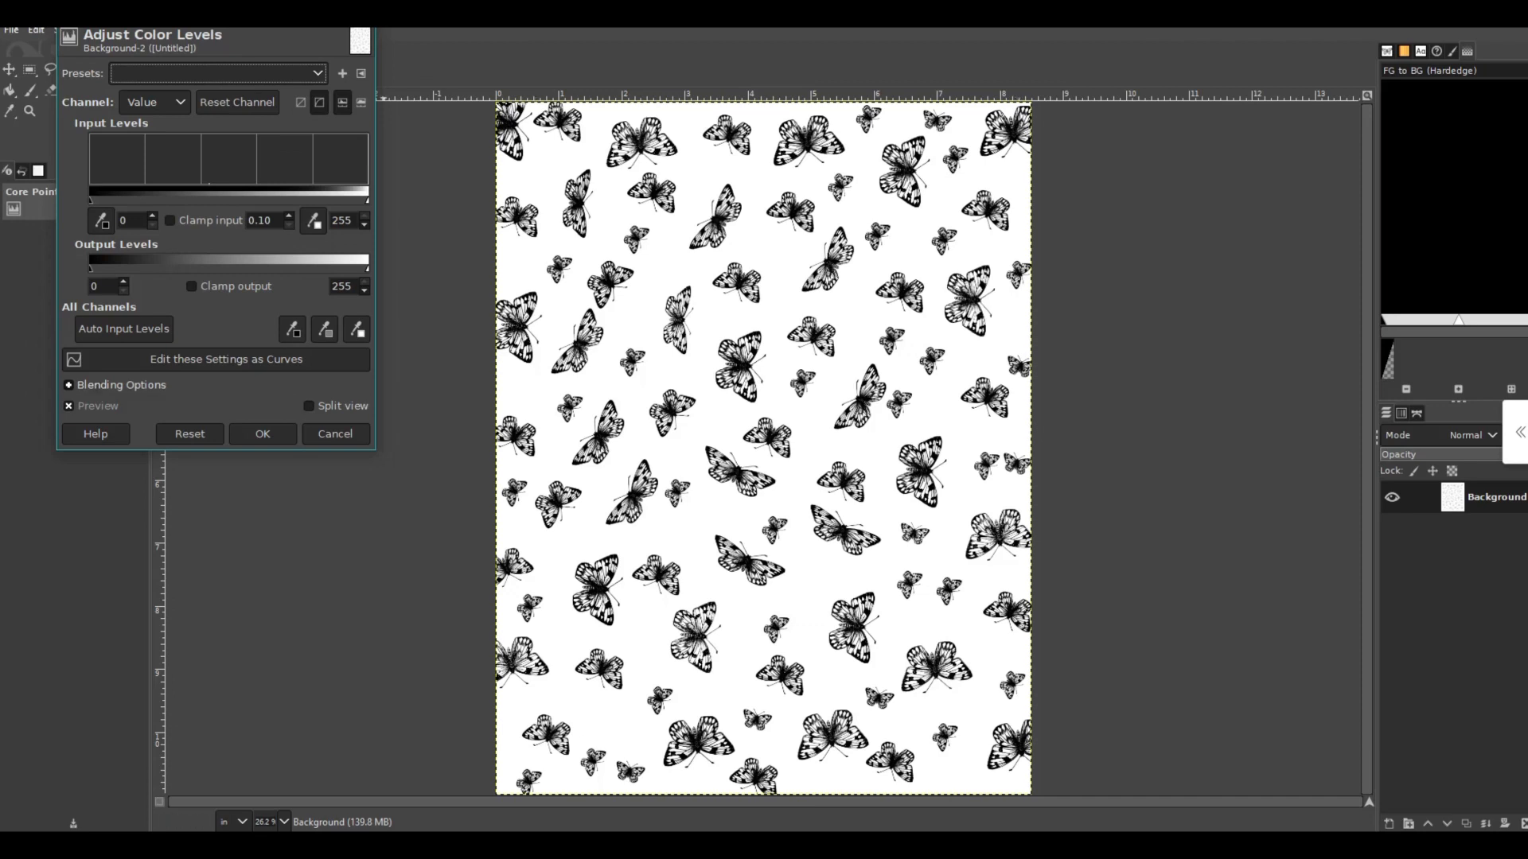
left_click(262, 433)
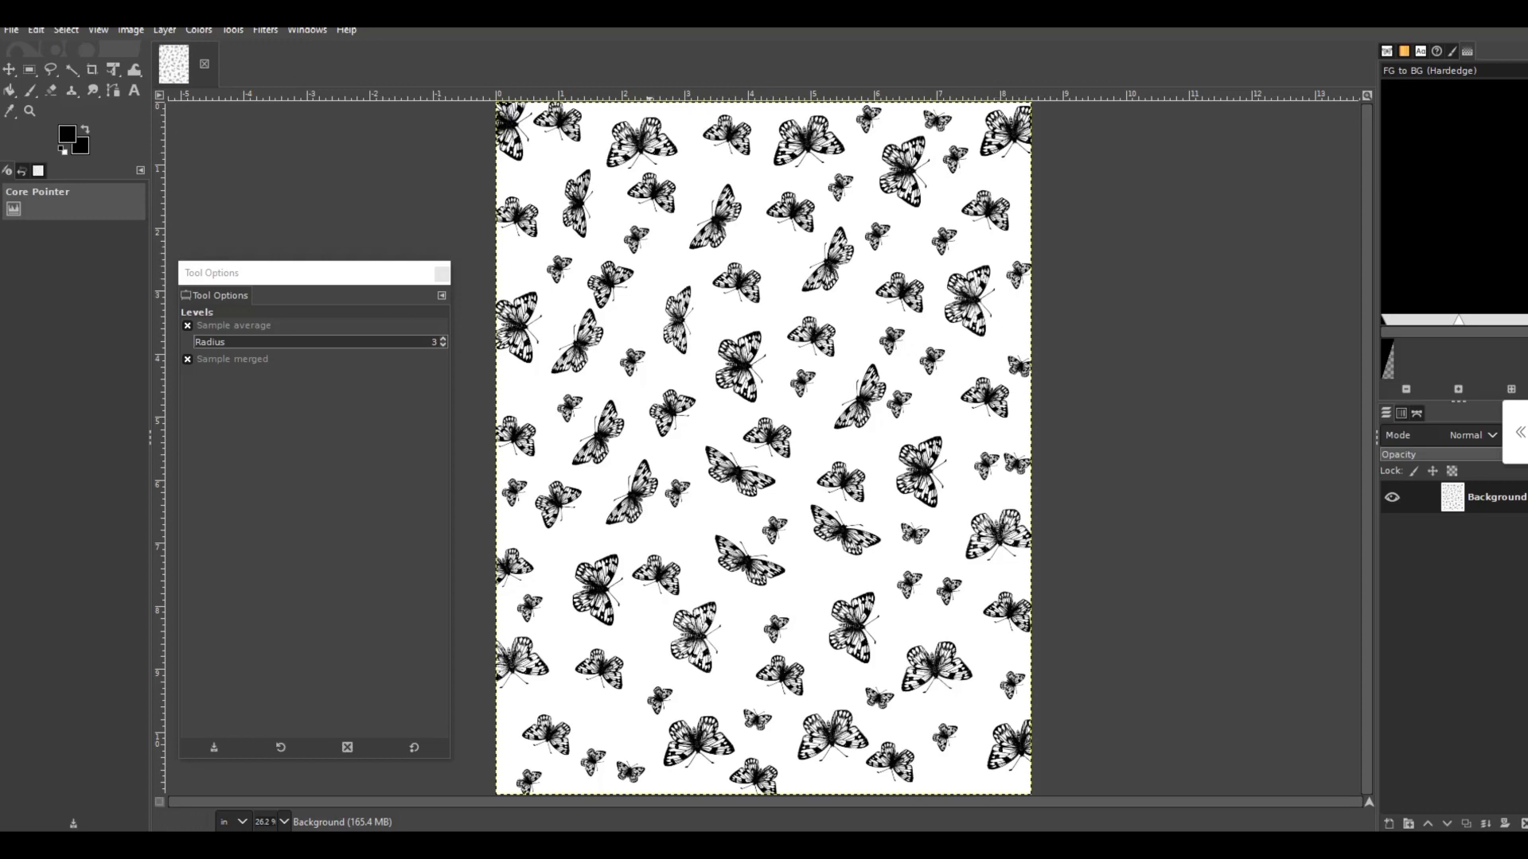
- Zoom the image to 1:1 (100%) and examine the detail of the darkened butterflies in the upper, middle and lower page
key("alt+v")
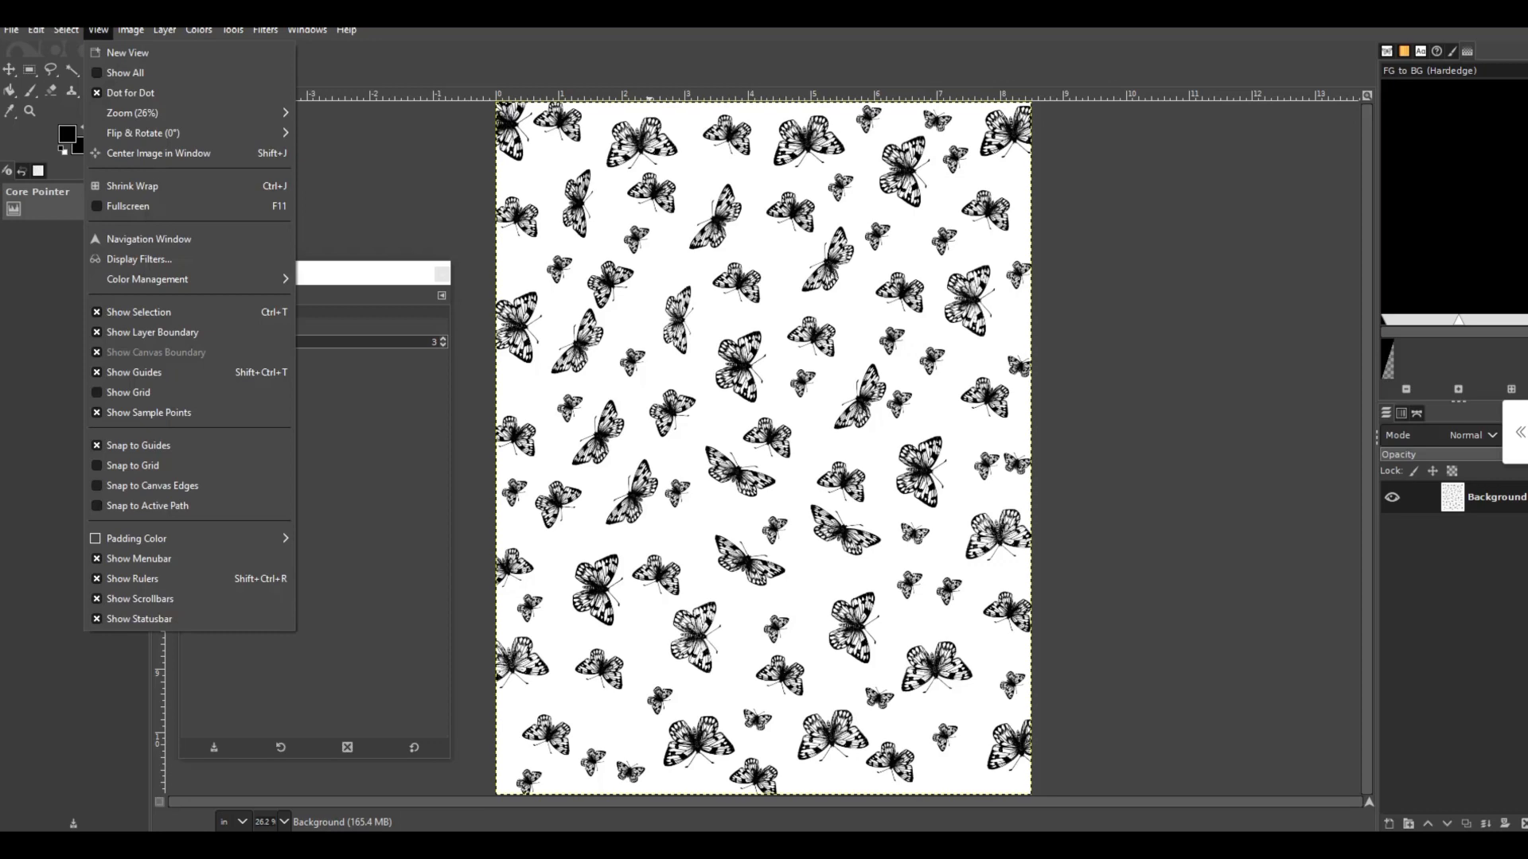
key("Down")
key("Down")
key("Down")
key("Down")
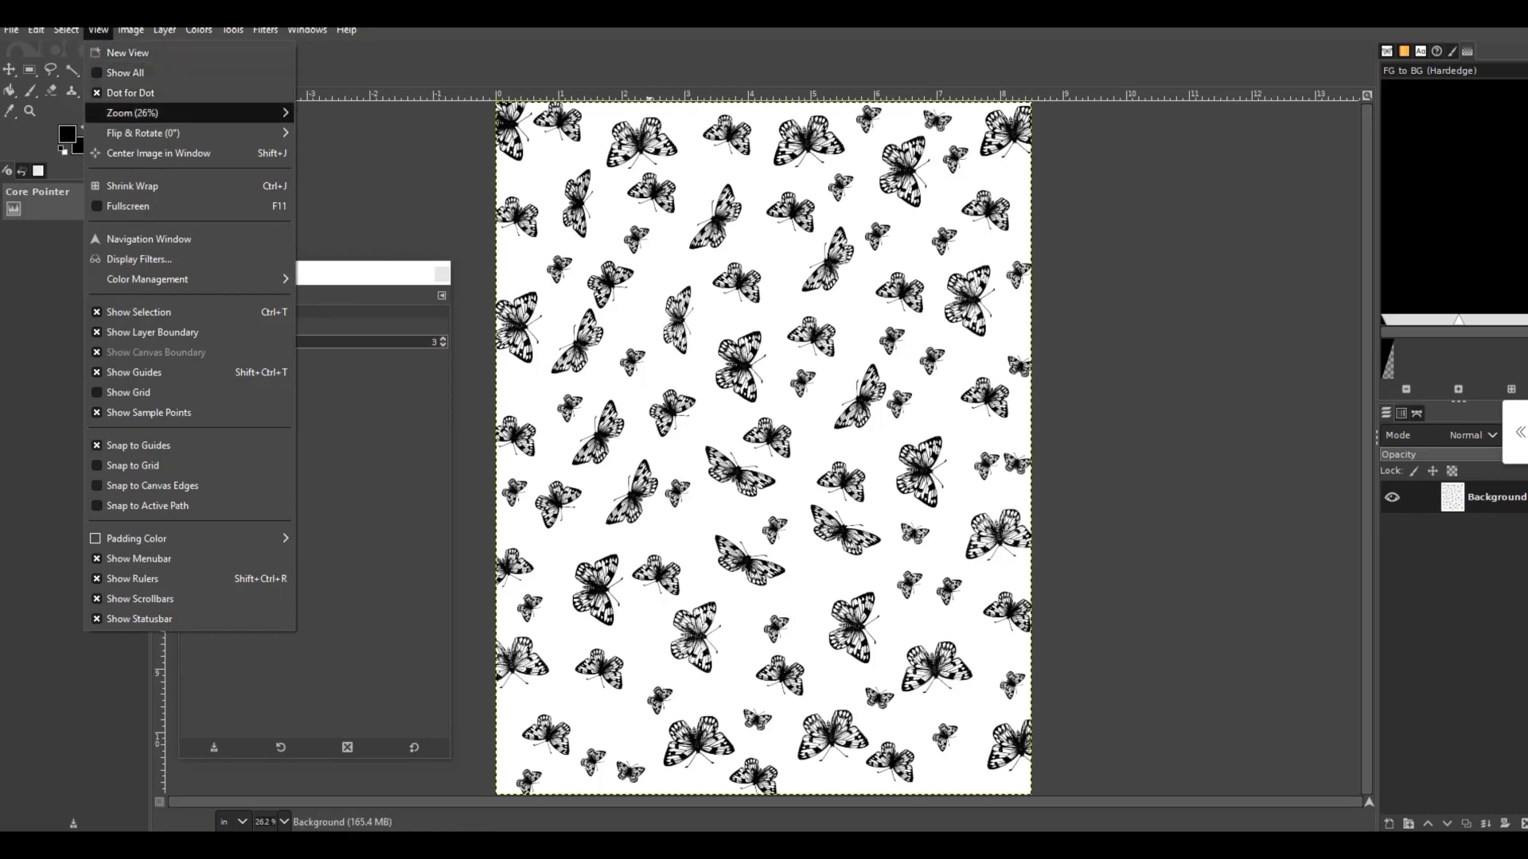
key("Right")
key("Down")
key("Down")
key("Down")
key("Down")
key("Down")
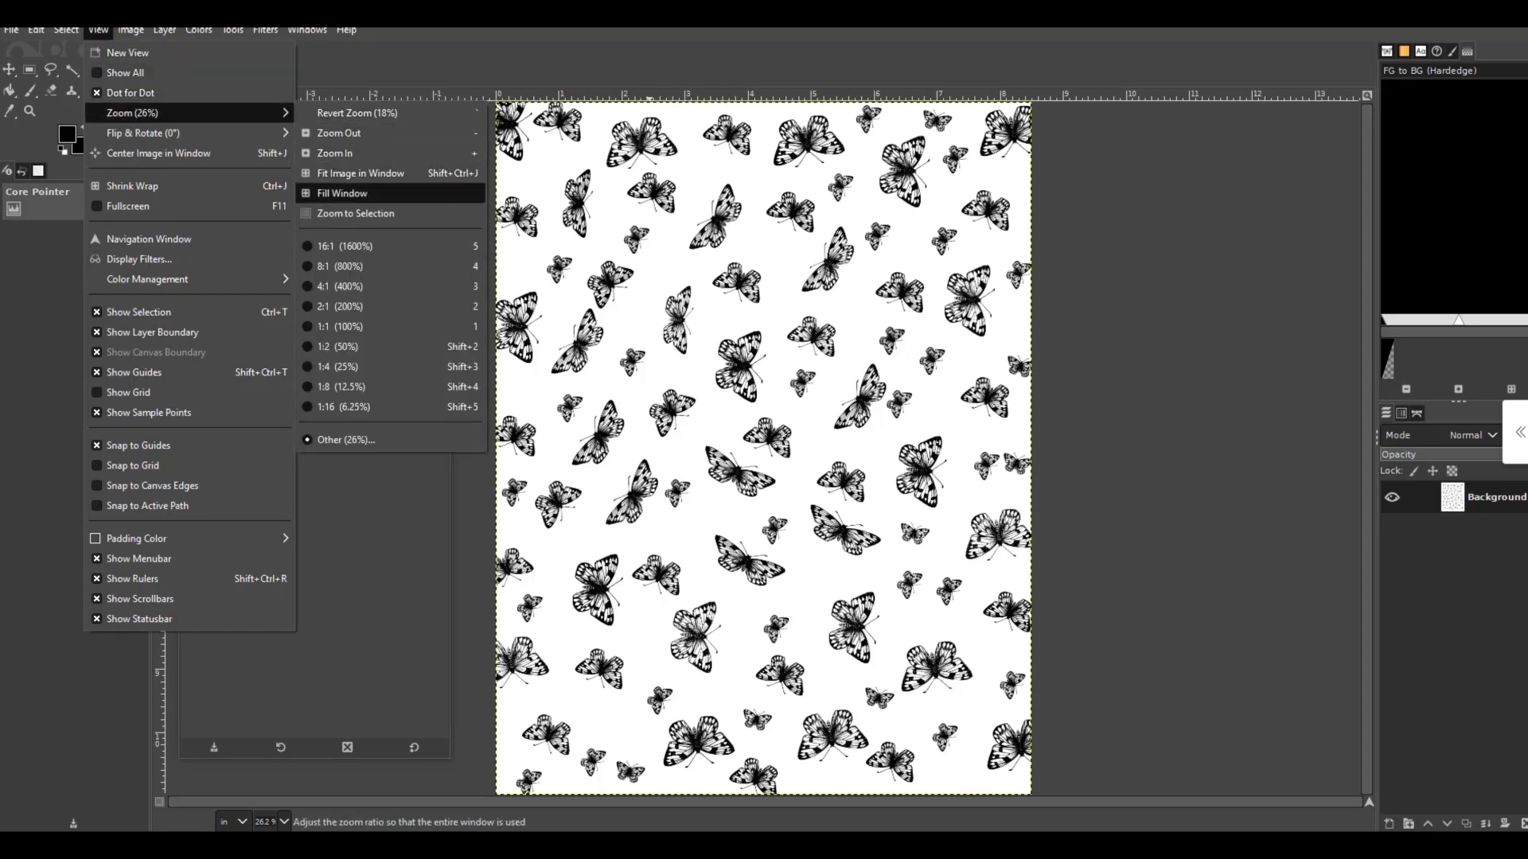
key("Down")
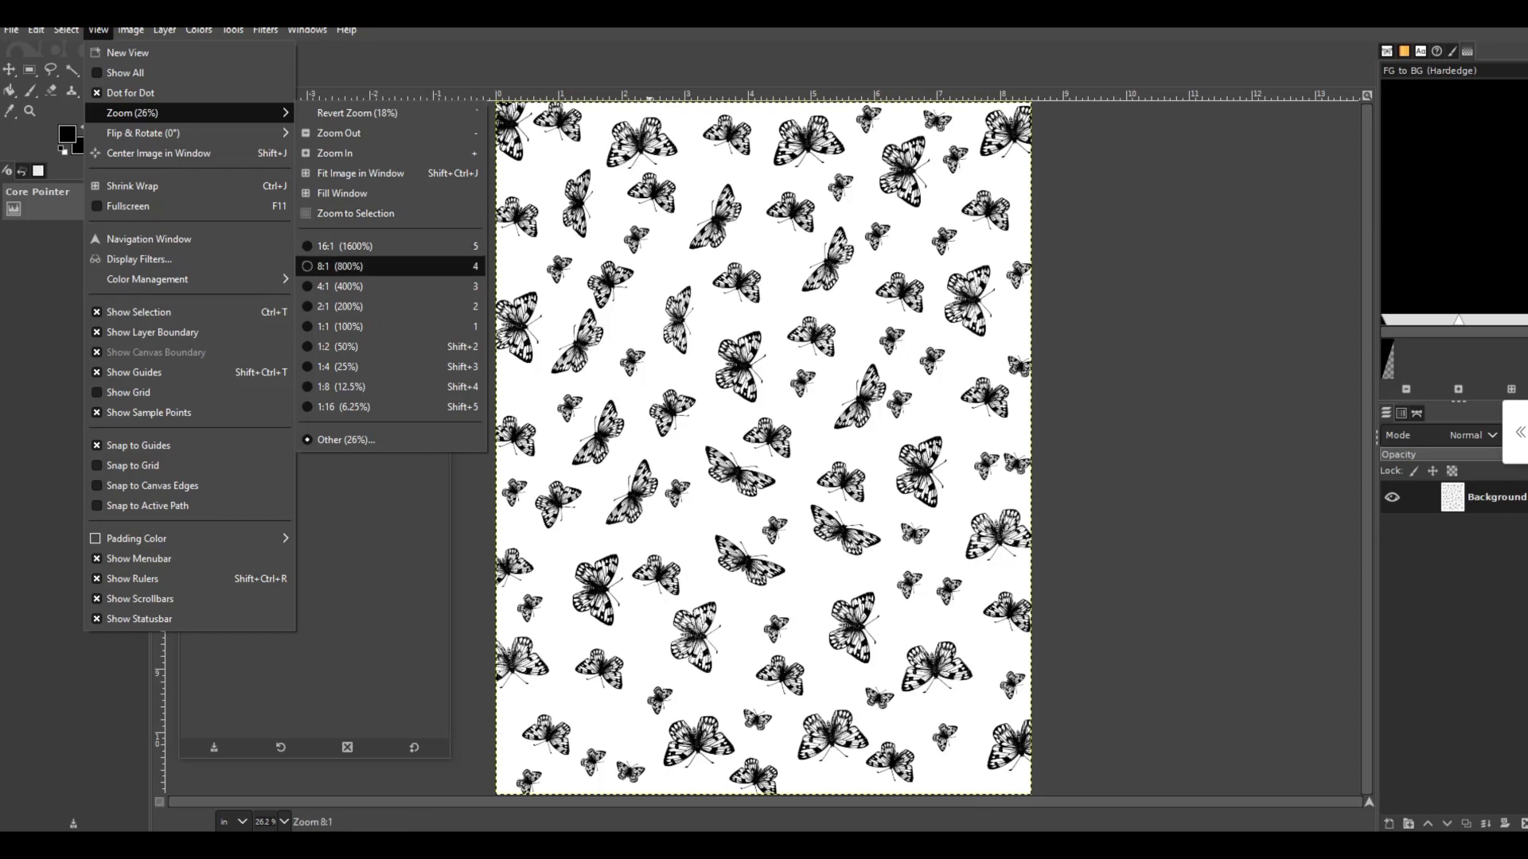
key("Down")
key("Down")
key("Down")
key("Escape")
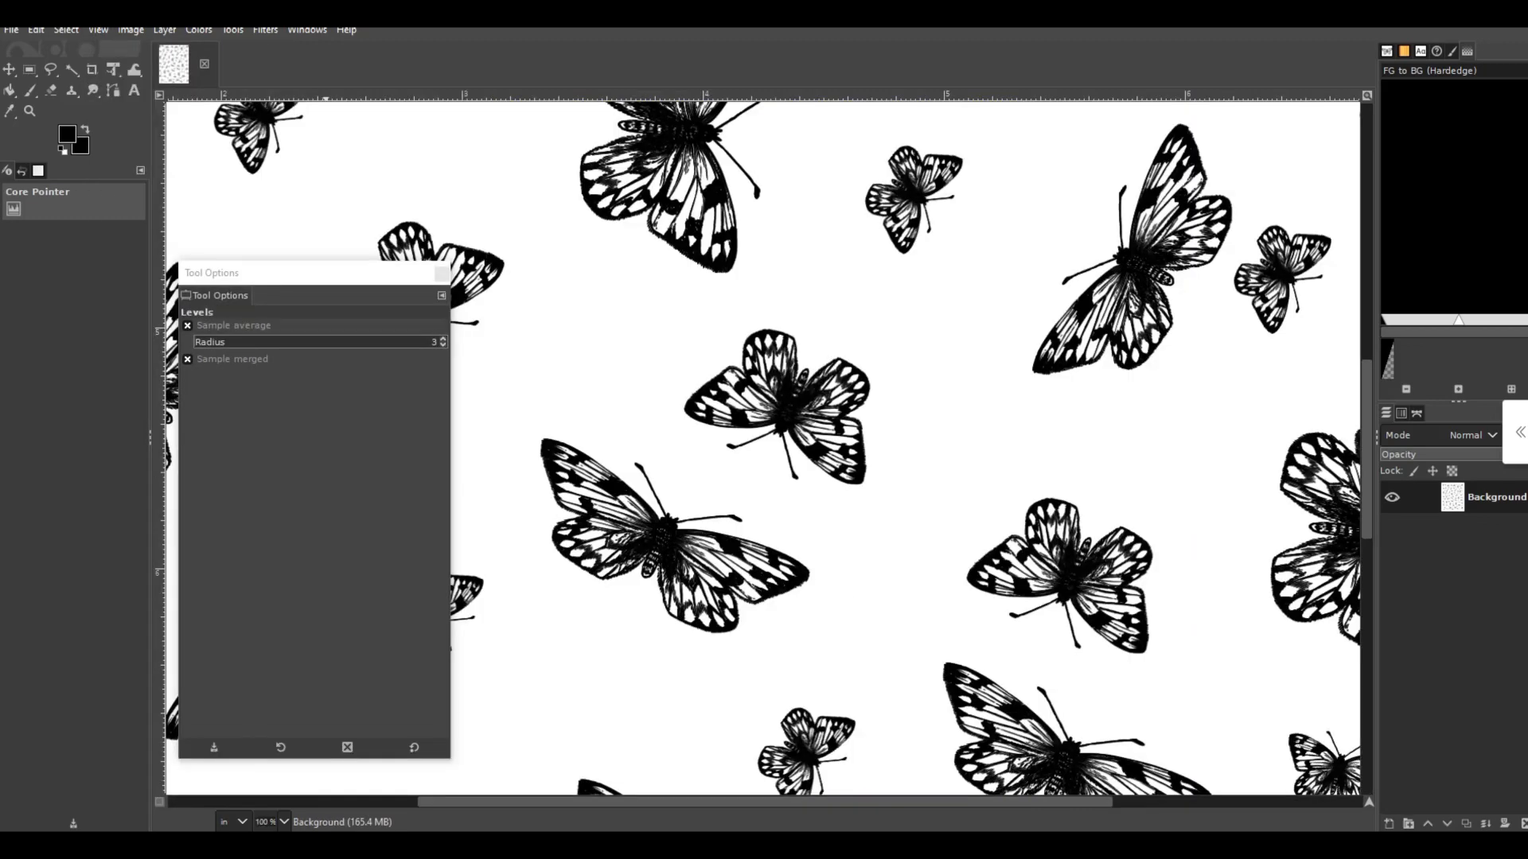
scroll(762, 445, "up", 10)
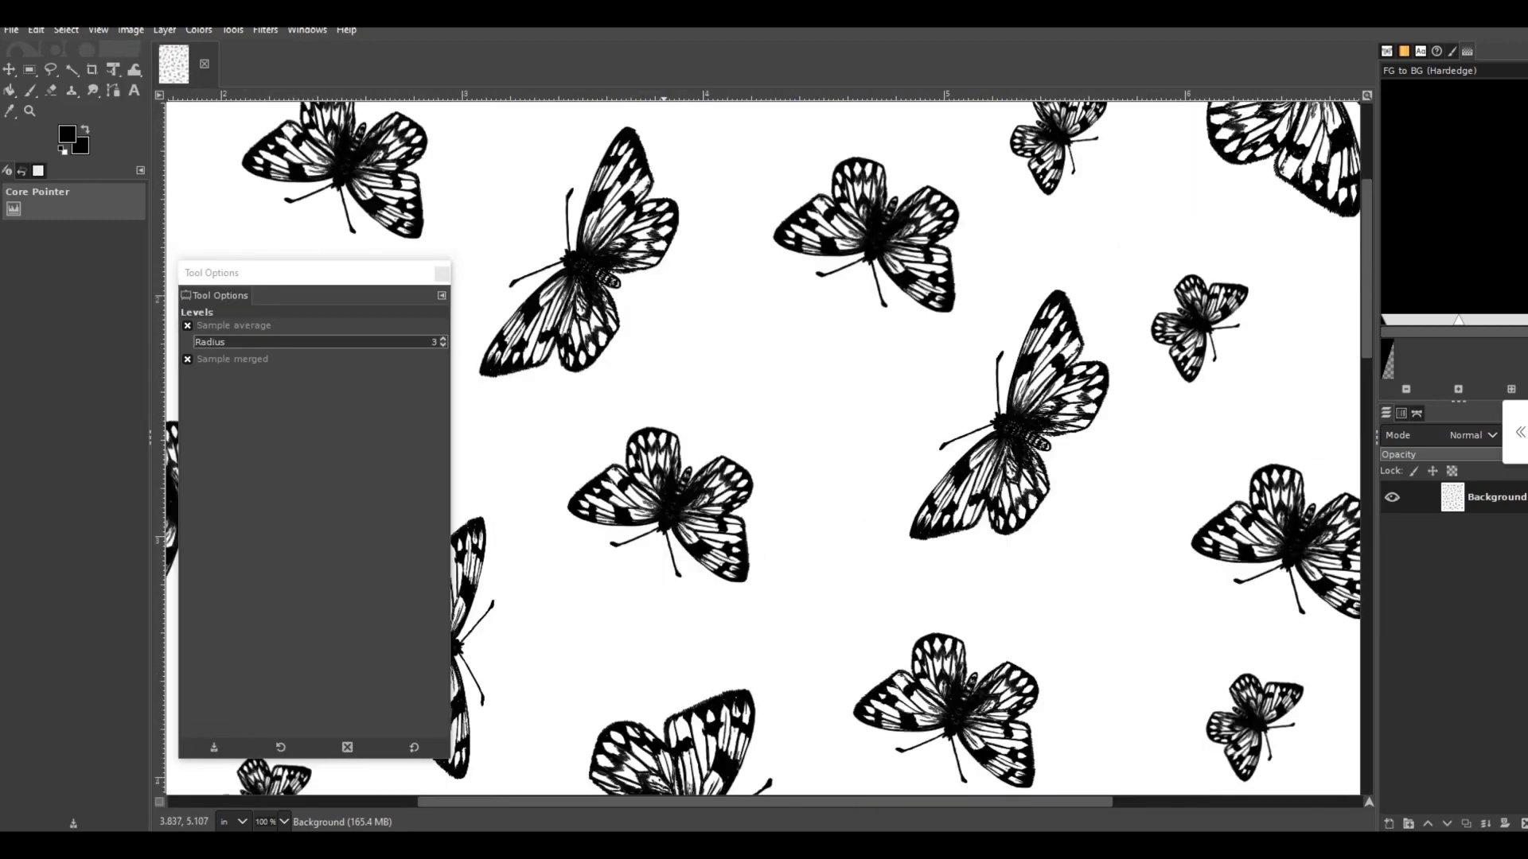
scroll(762, 445, "down", 10)
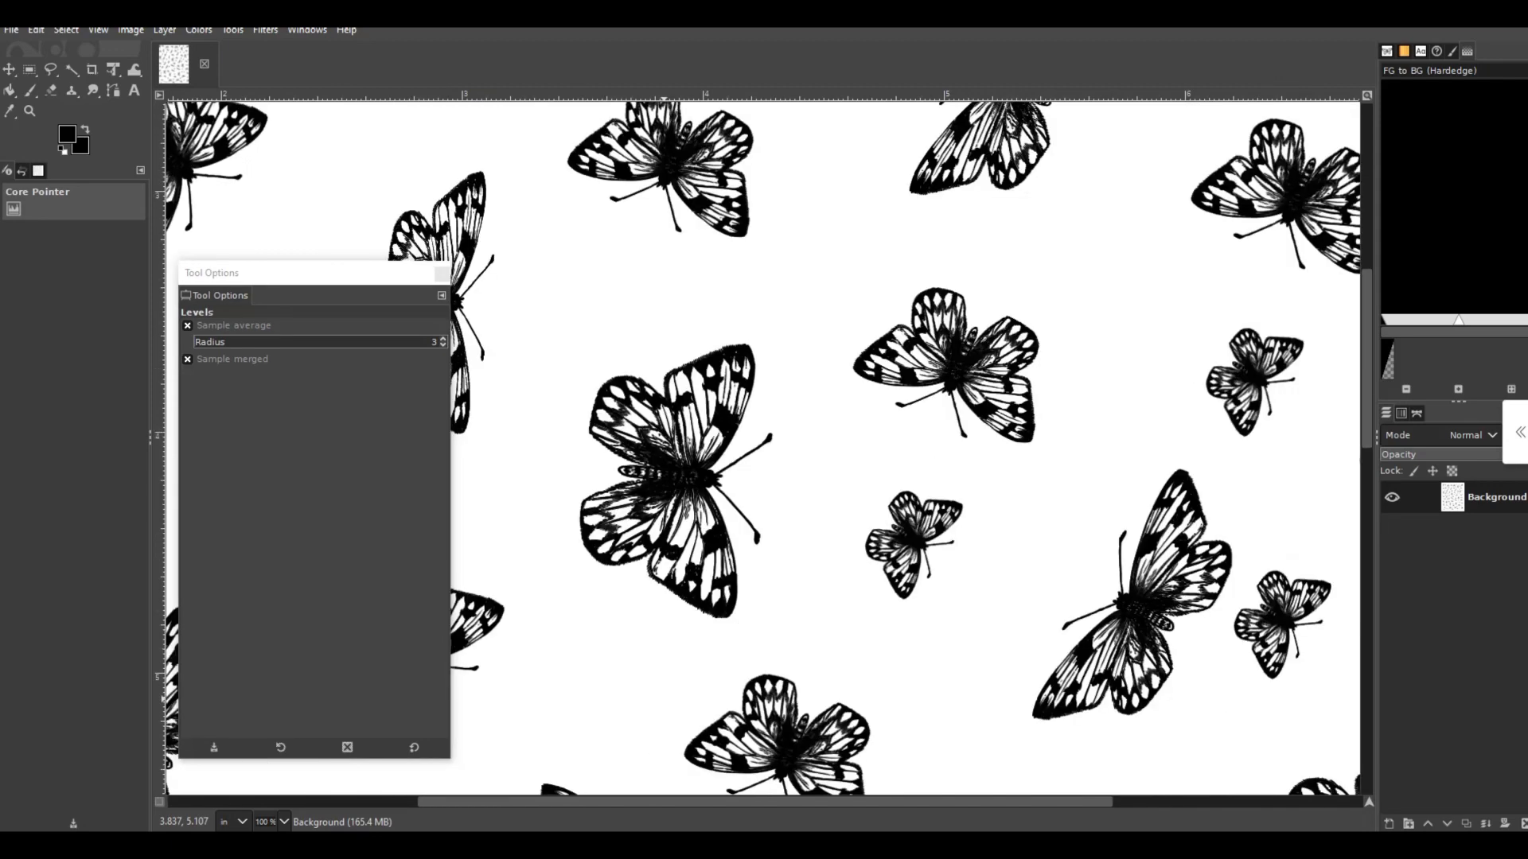
scroll(762, 445, "down", 5)
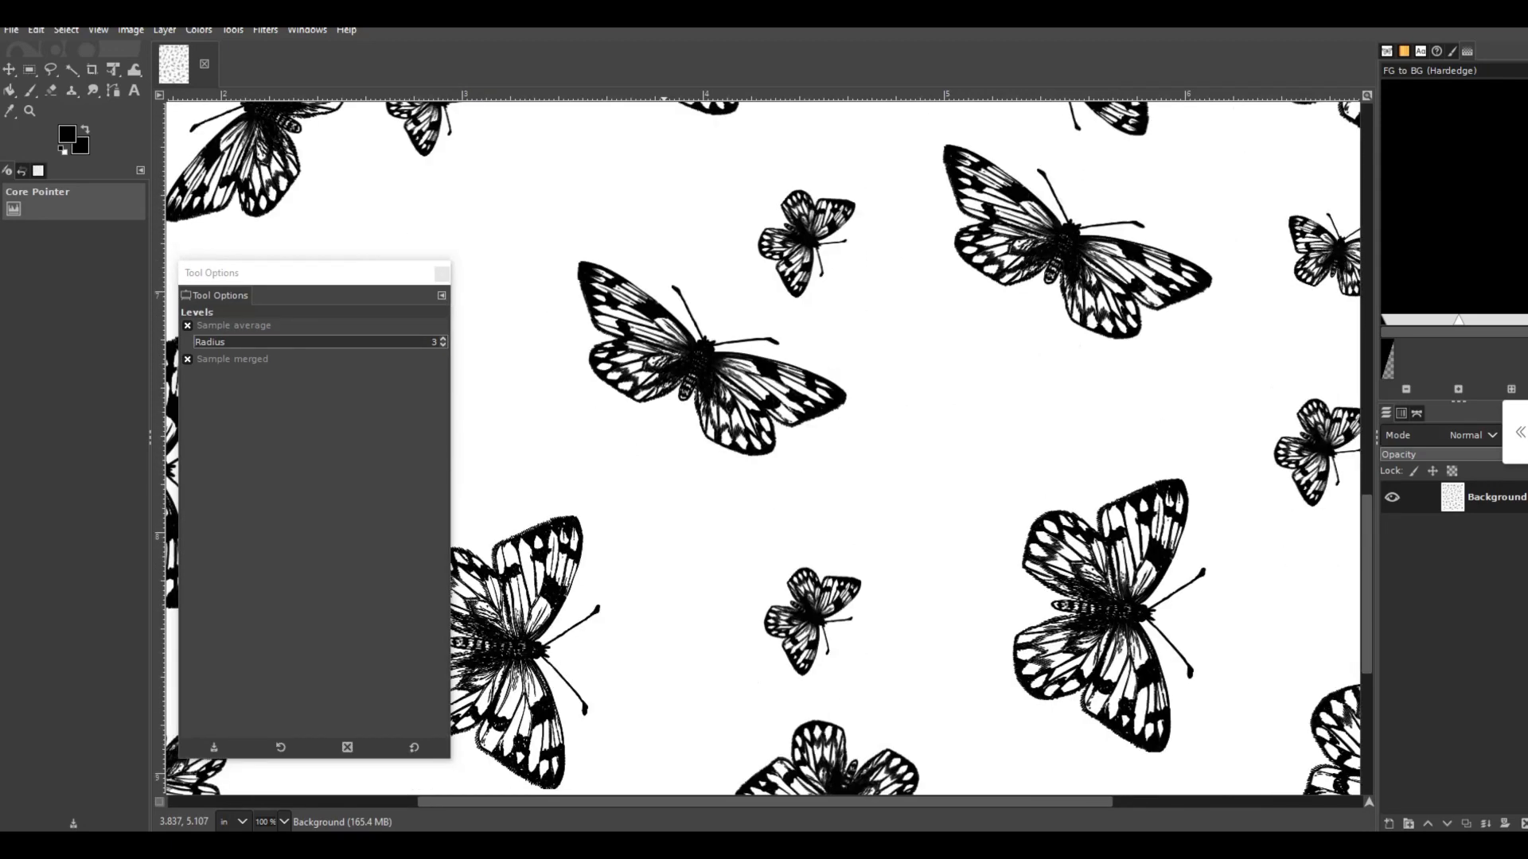
scroll(762, 445, "down", 12)
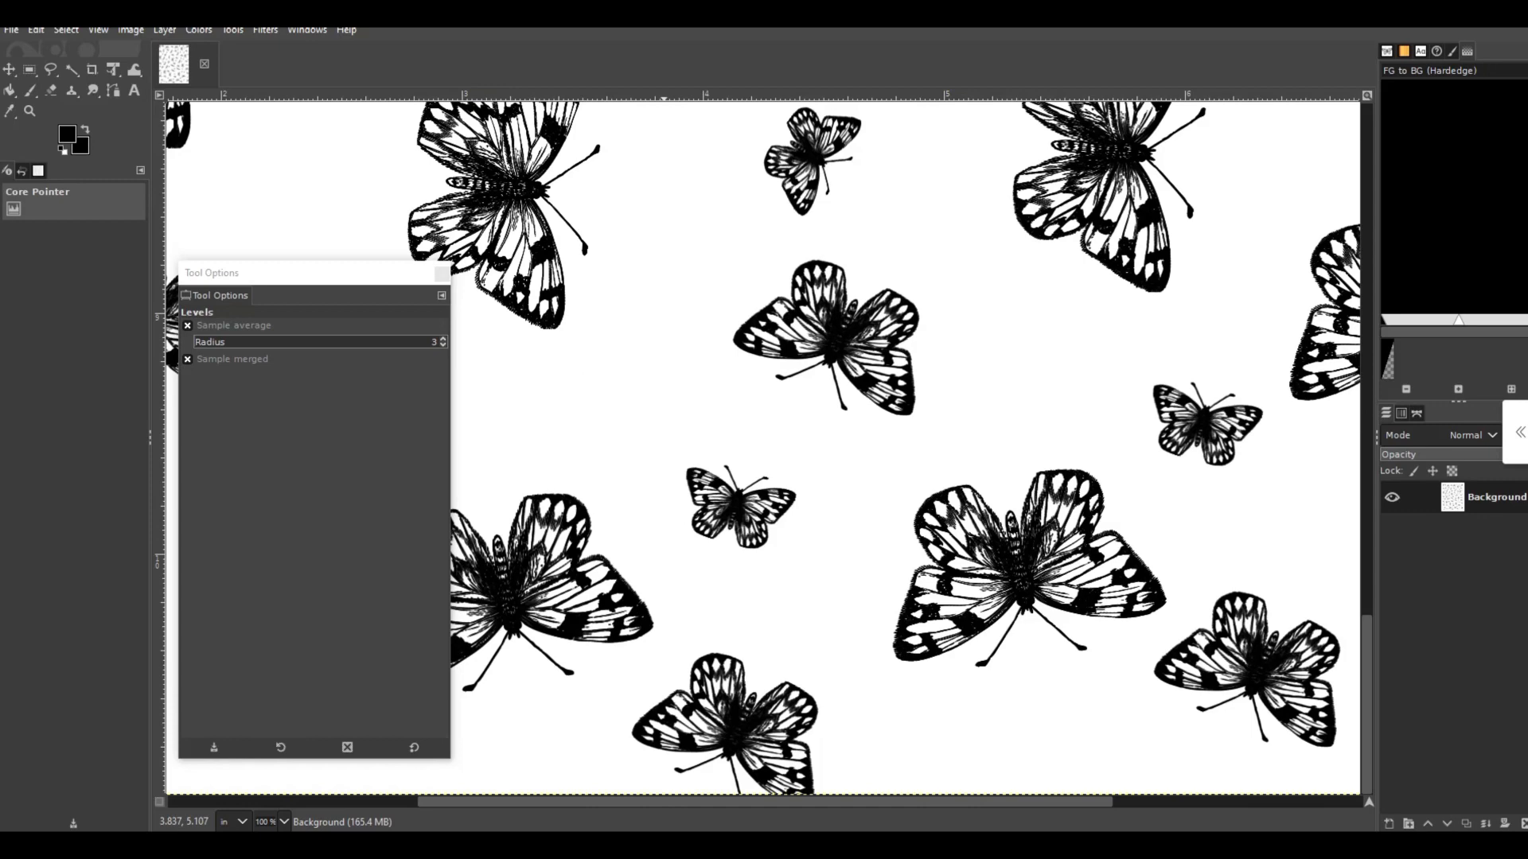
scroll(763, 446, "up", 12)
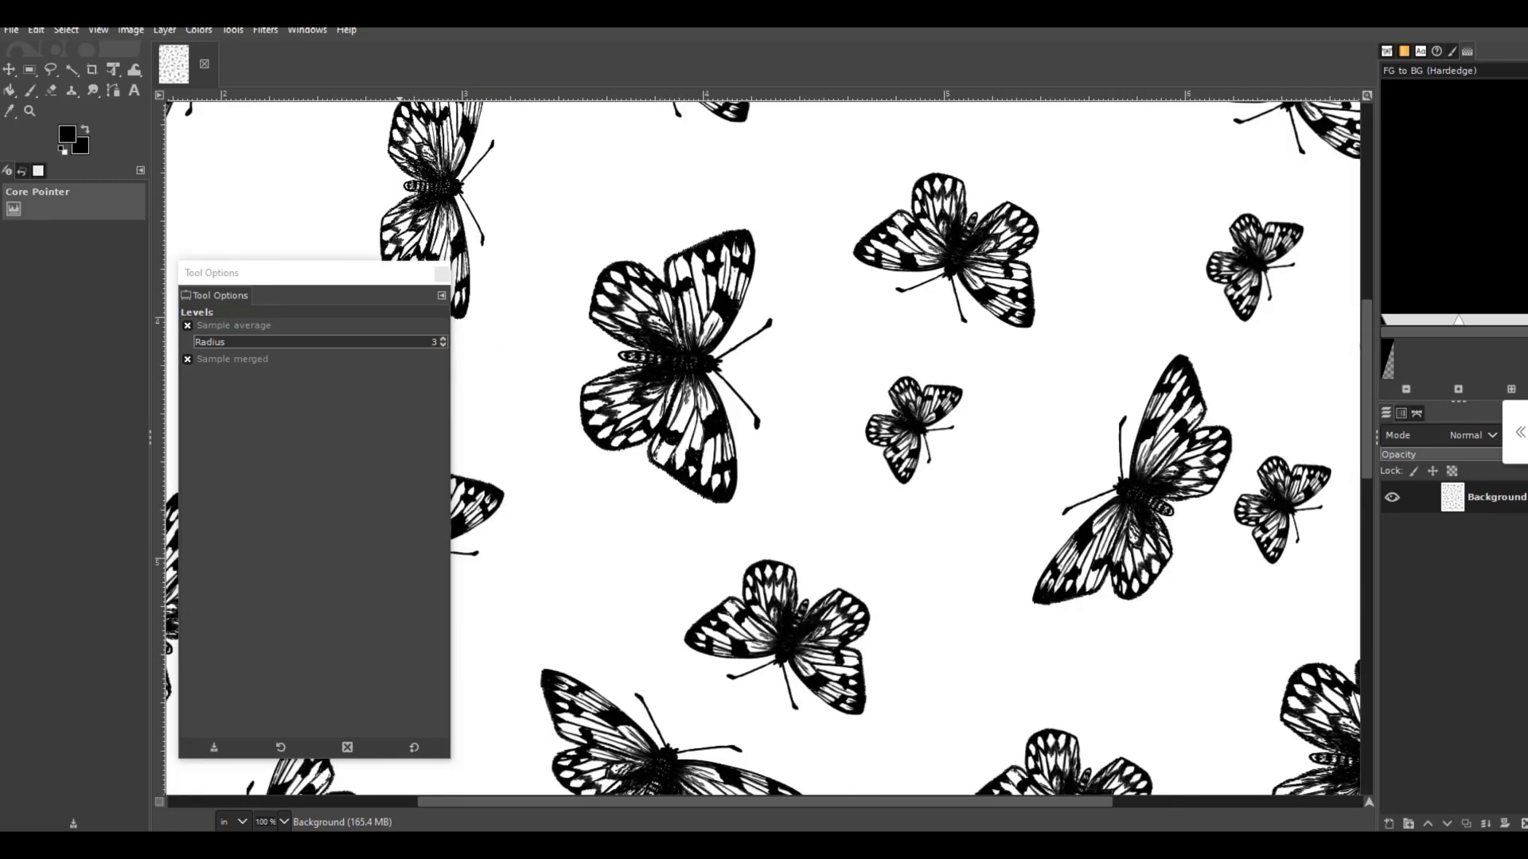
- Fit the whole butterfly page in the window again
left_click(98, 30)
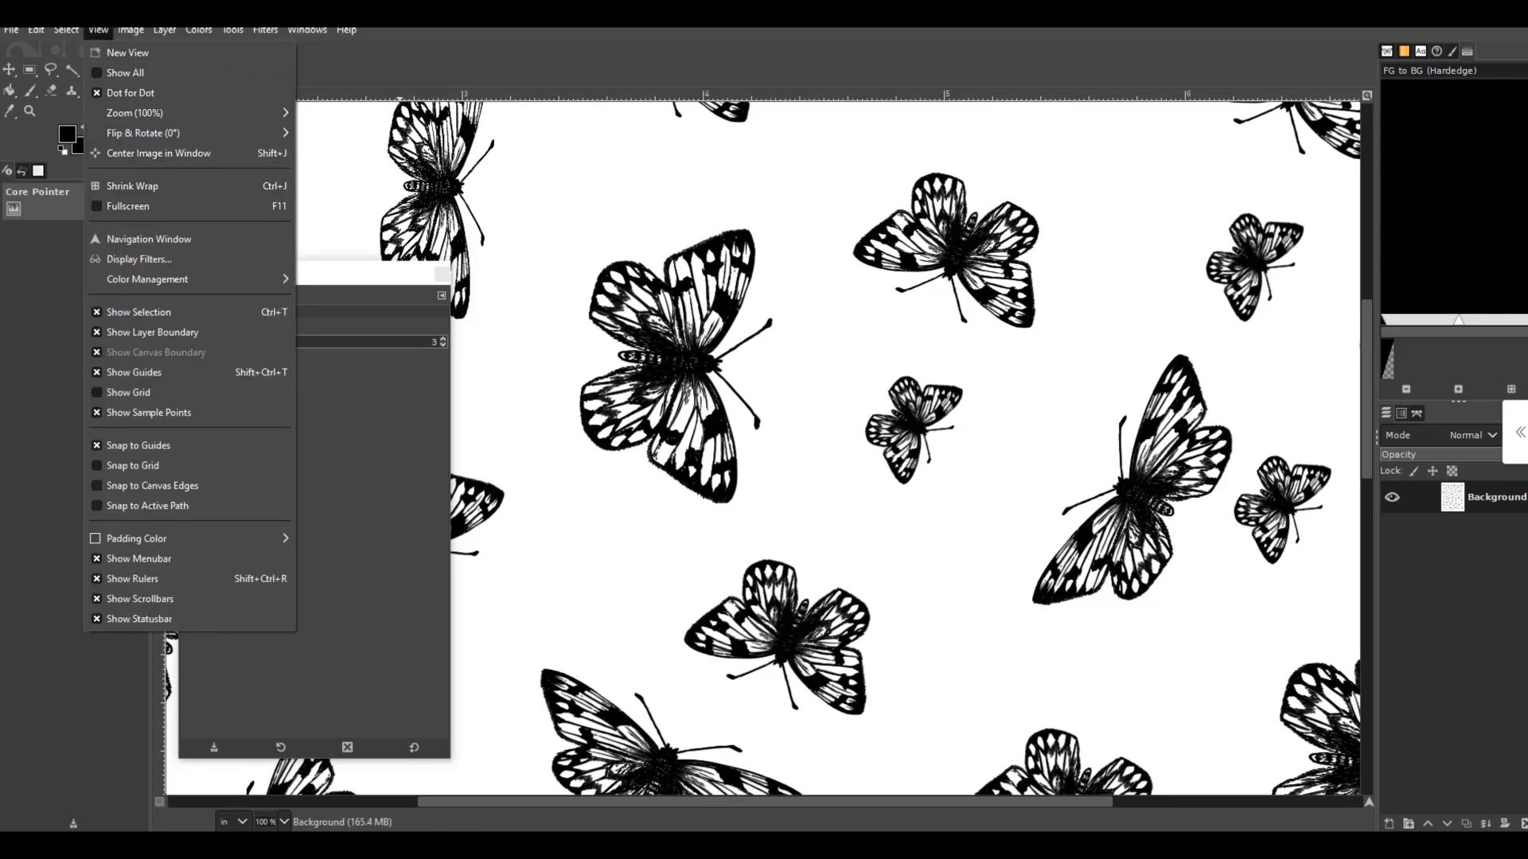
mouse_move(135, 112)
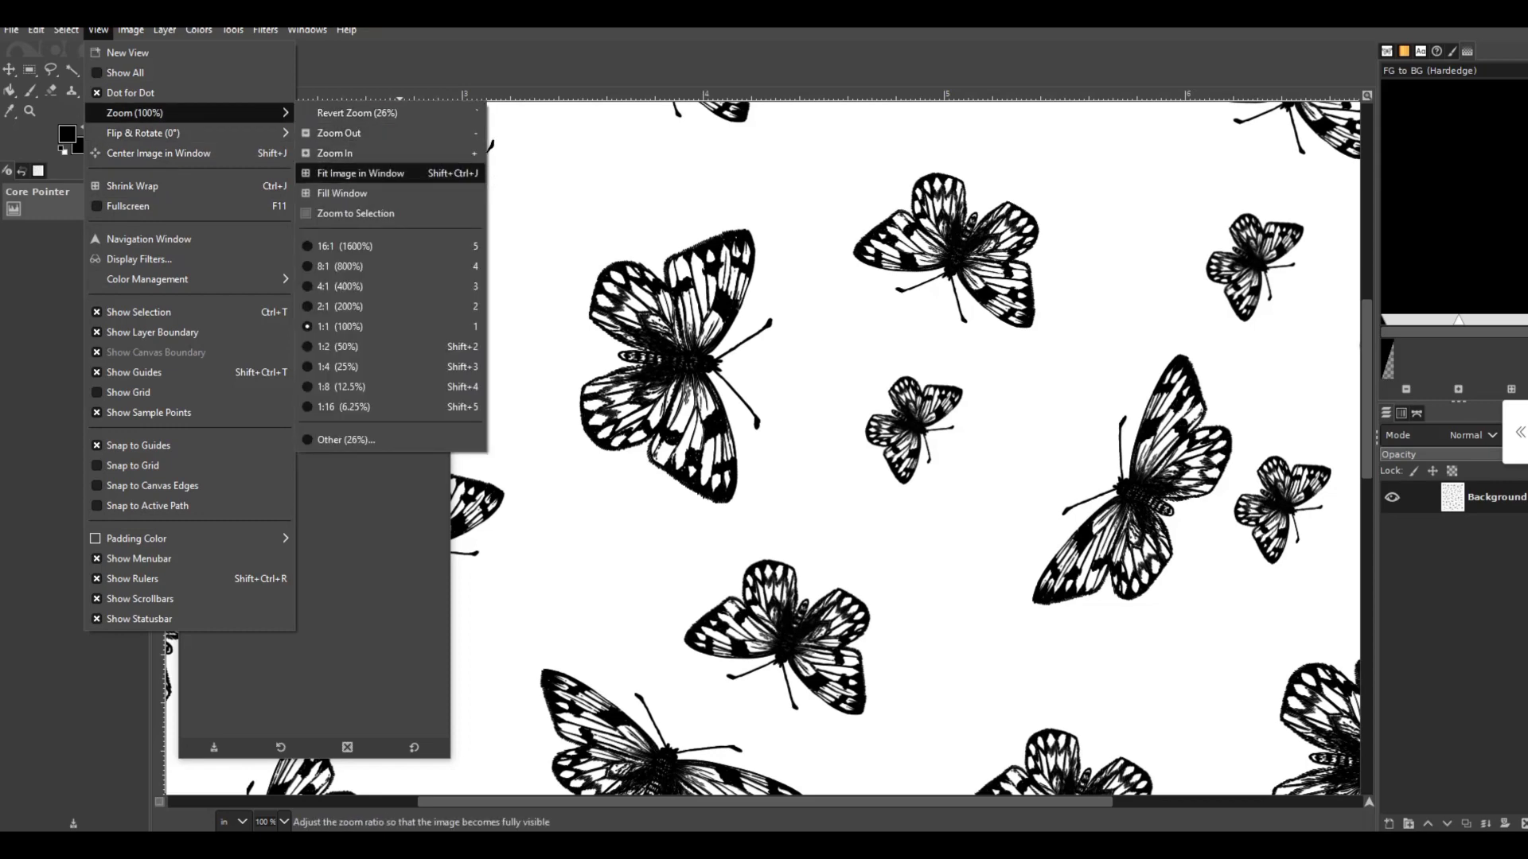
left_click(360, 172)
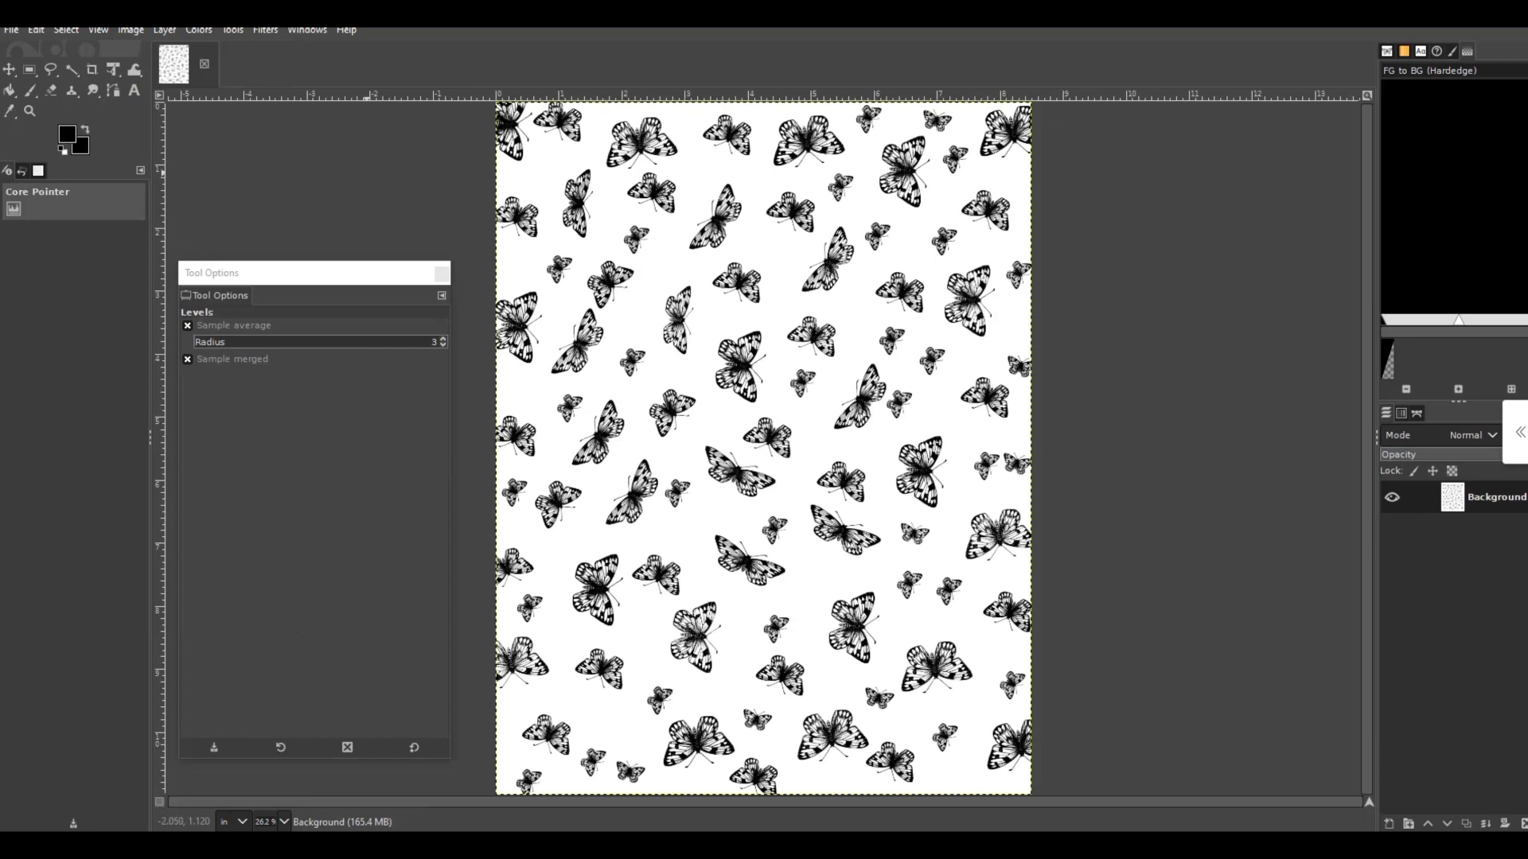
- Print one copy of the butterfly page on the LBP6230dw printer
left_click(12, 31)
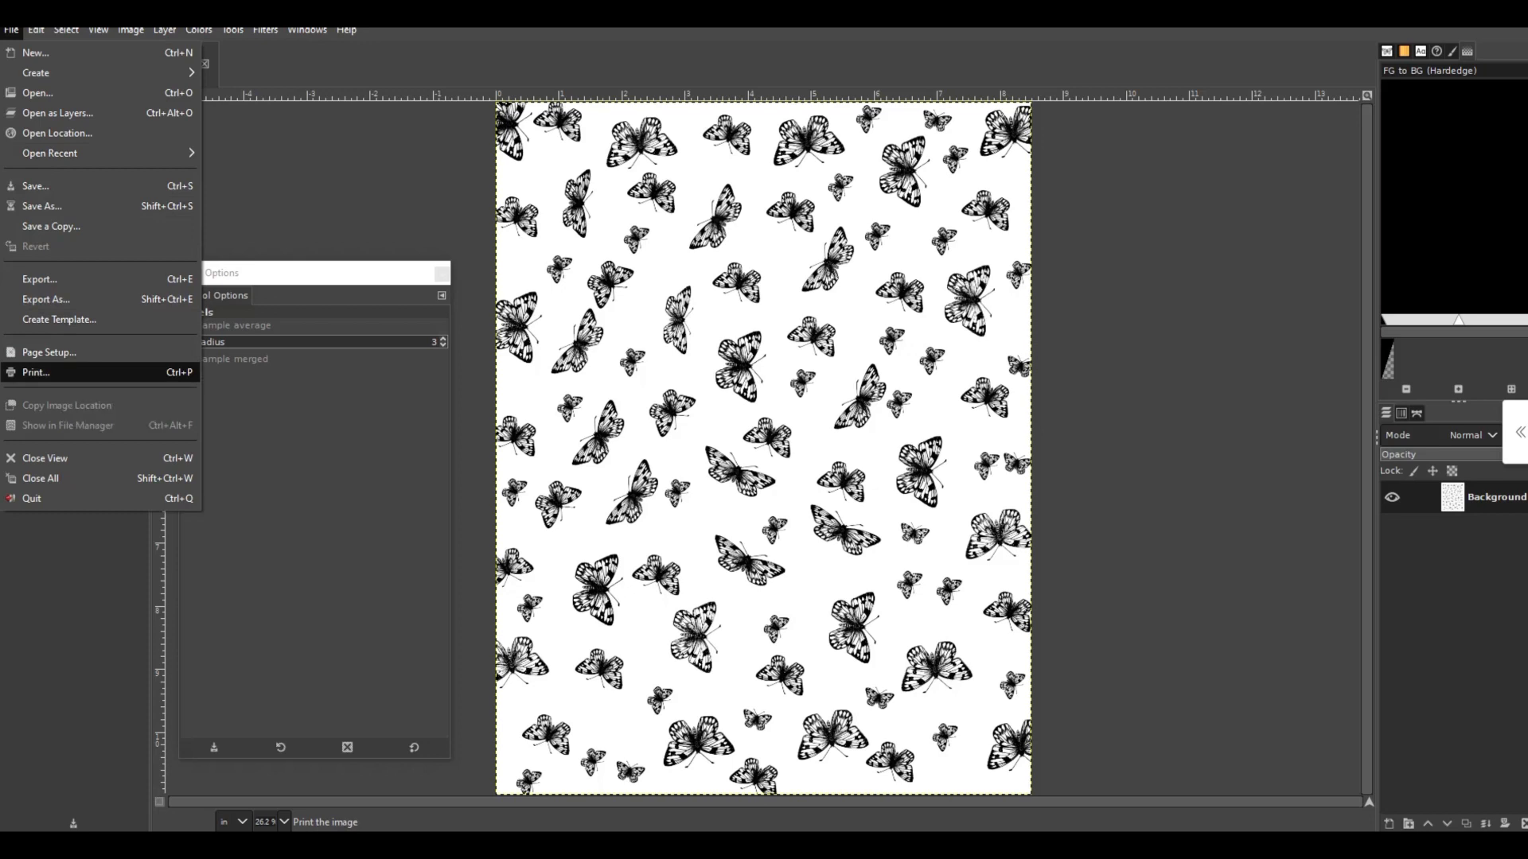
left_click(54, 372)
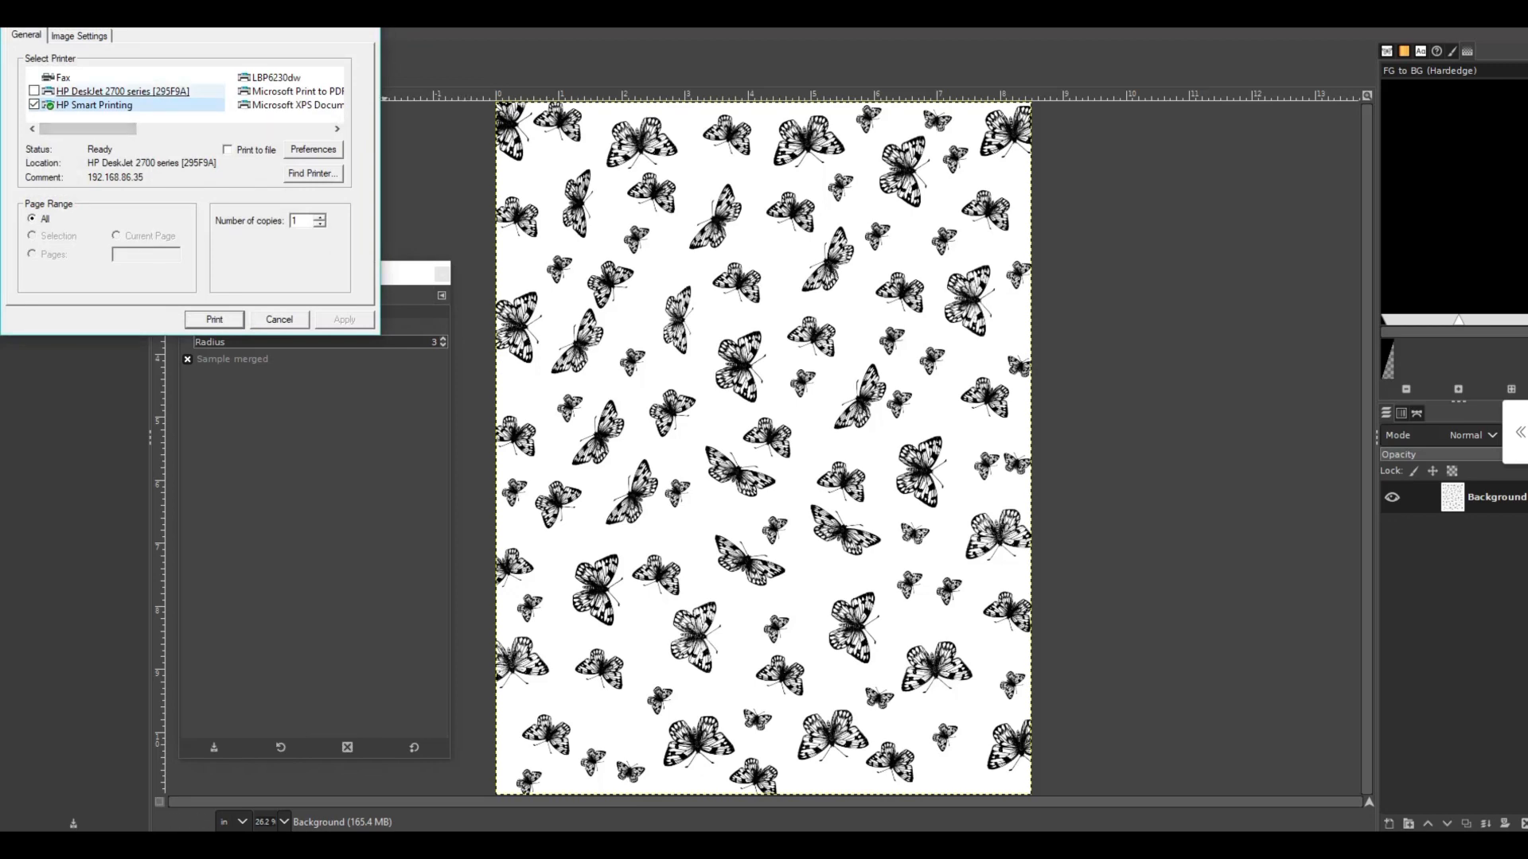
left_click(276, 78)
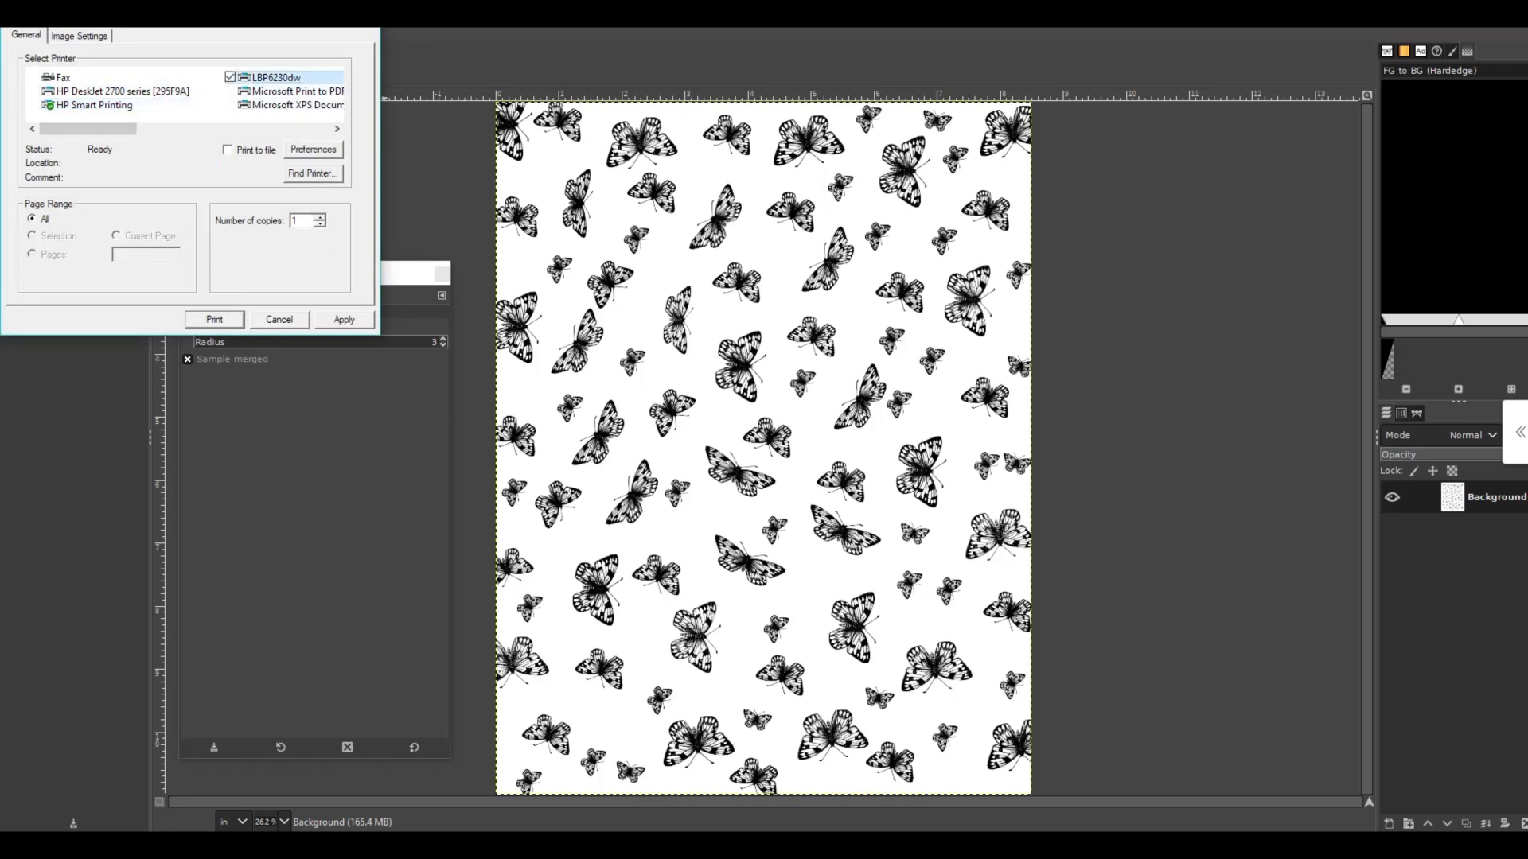
left_click(214, 320)
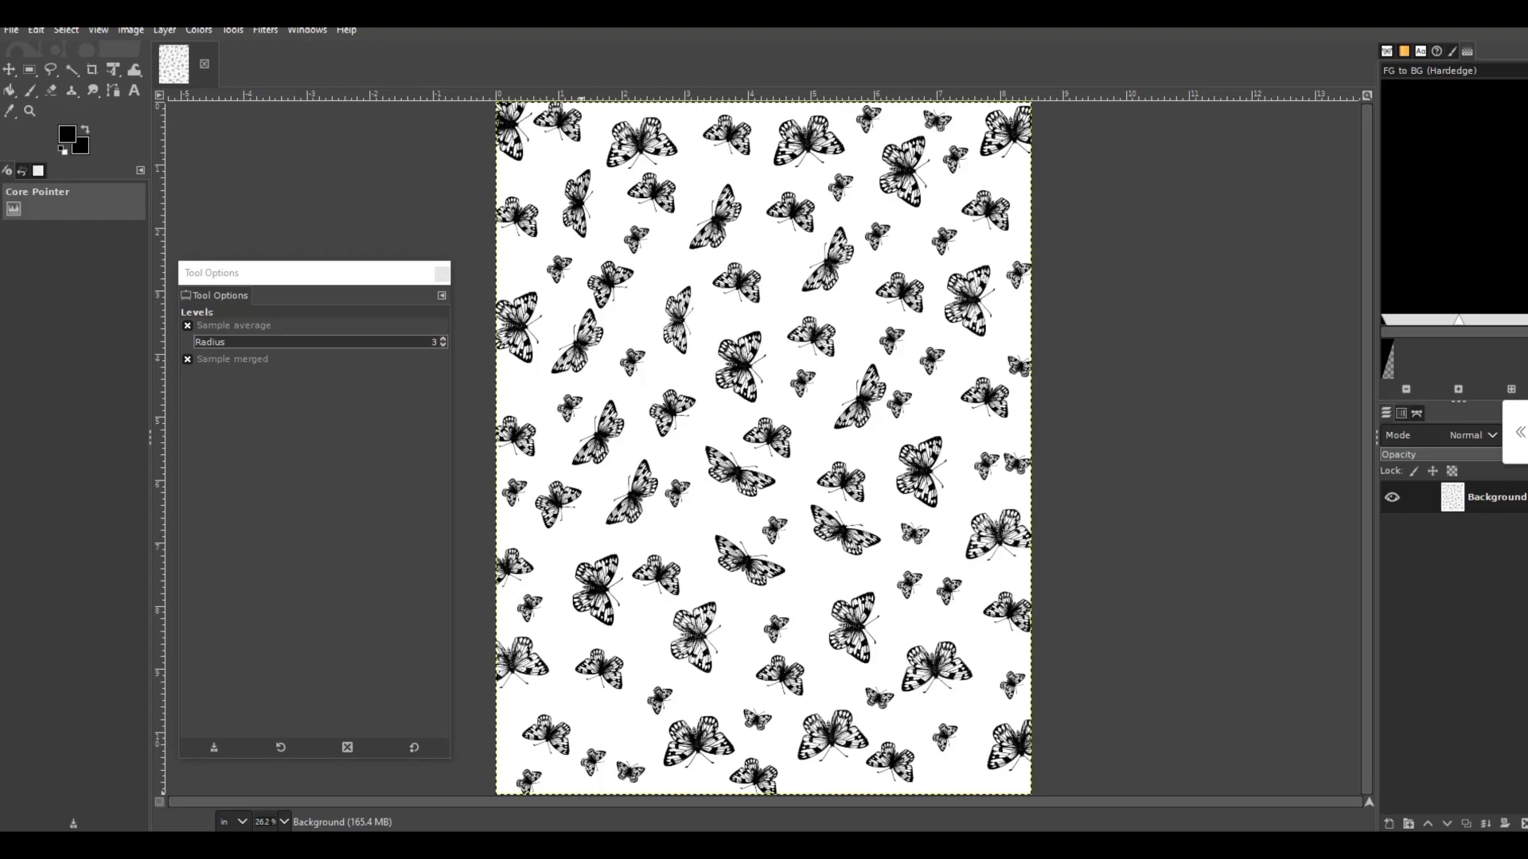
left_click(748, 845)
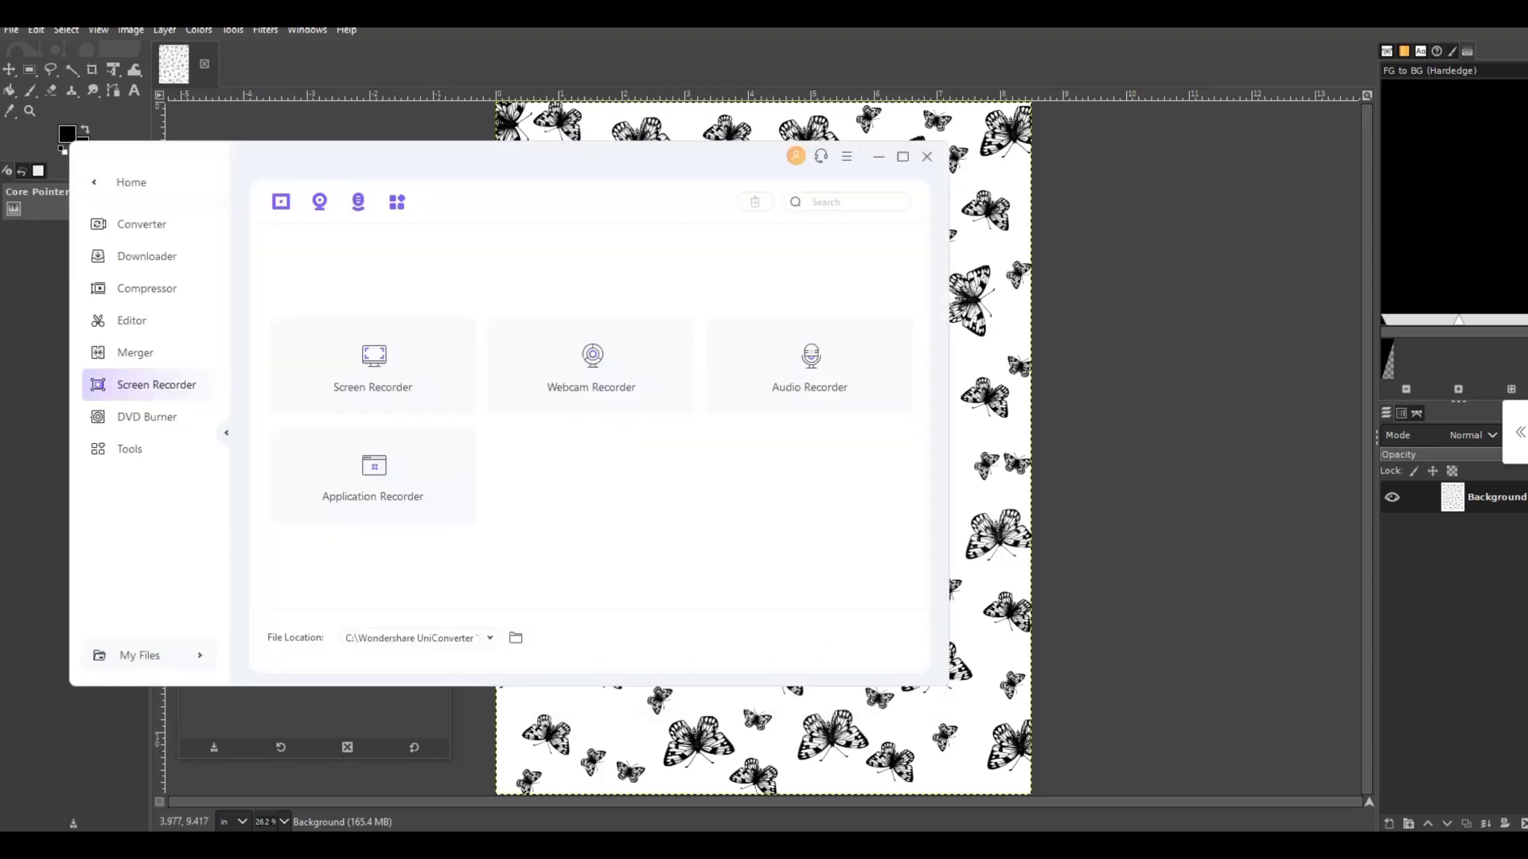